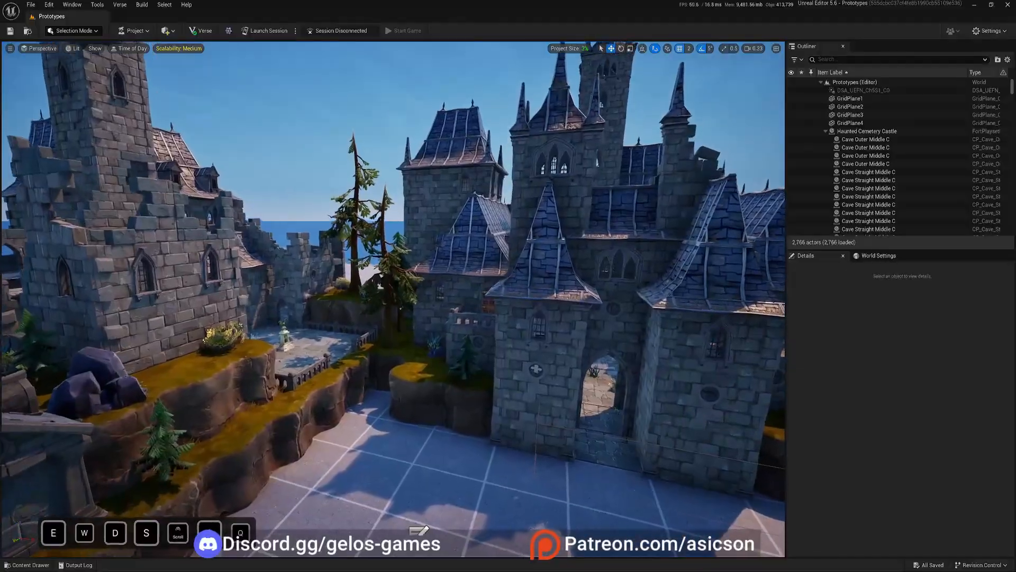
- Add a Post Process Volume to the level on the ground near the player spawn pads
key("s")
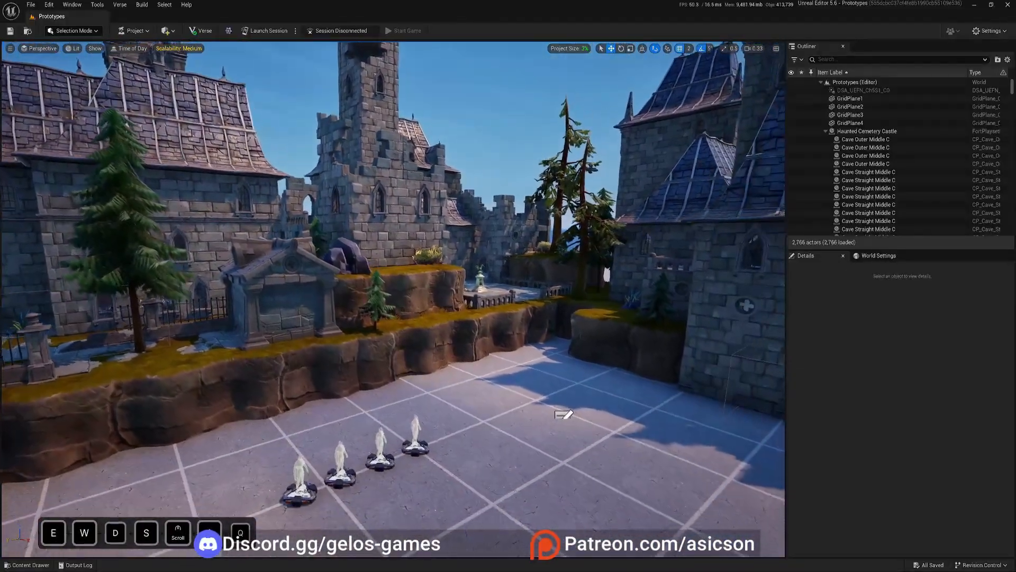
left_click(166, 31)
mouse_move(187, 100)
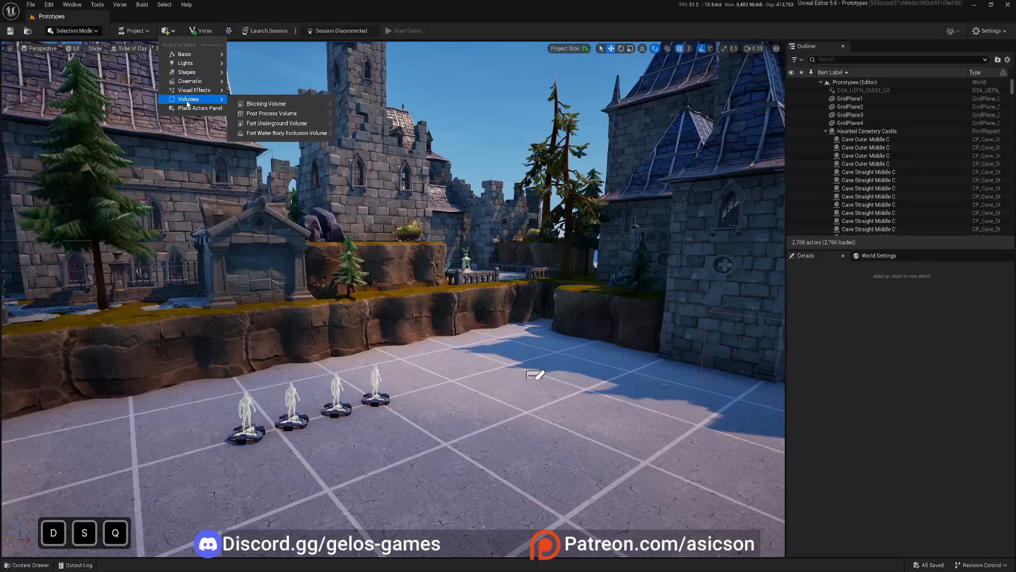
left_click(275, 113)
right_click_drag(275, 113, 239, 113)
key("d")
key("w")
key("q")
key("w")
key("d")
key("a")
key("s")
key("w")
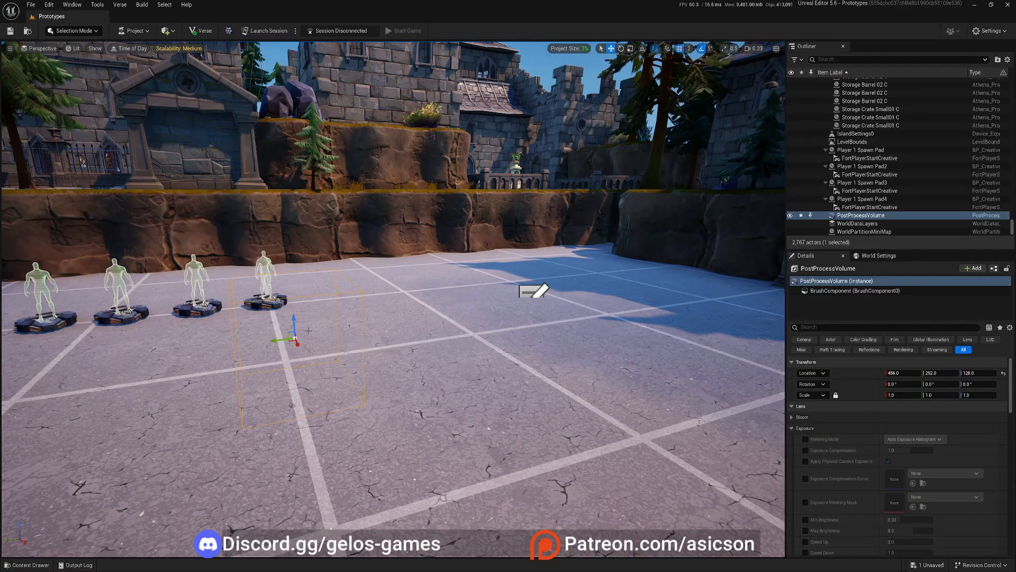
key("a")
right_click_drag(324, 337, 333, 346)
key("d")
key("a")
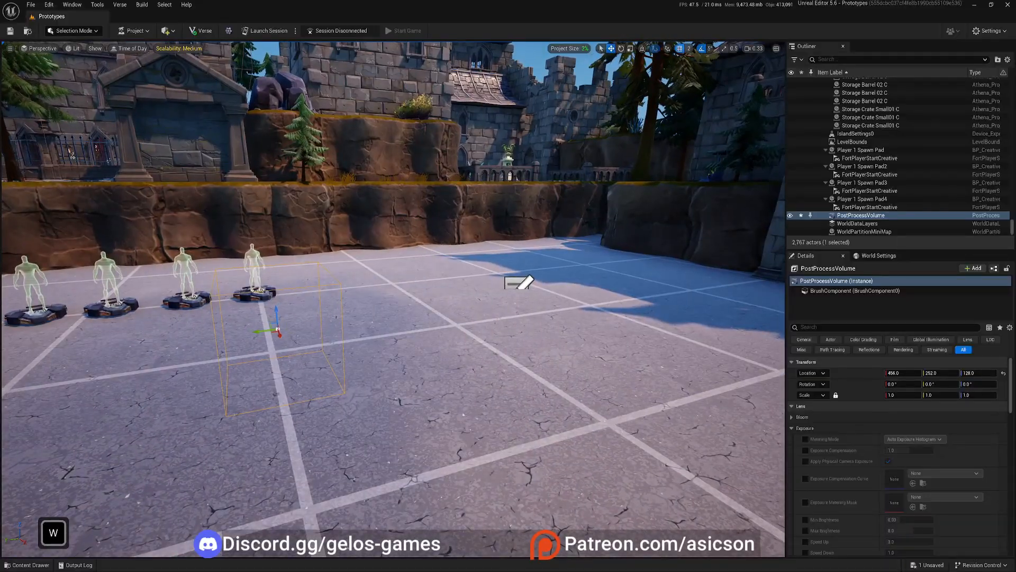
- Browse the content assets to the Environment folder inside Fortnite's Devices
key("ctrl+space")
scroll(13, 554, "down", 3)
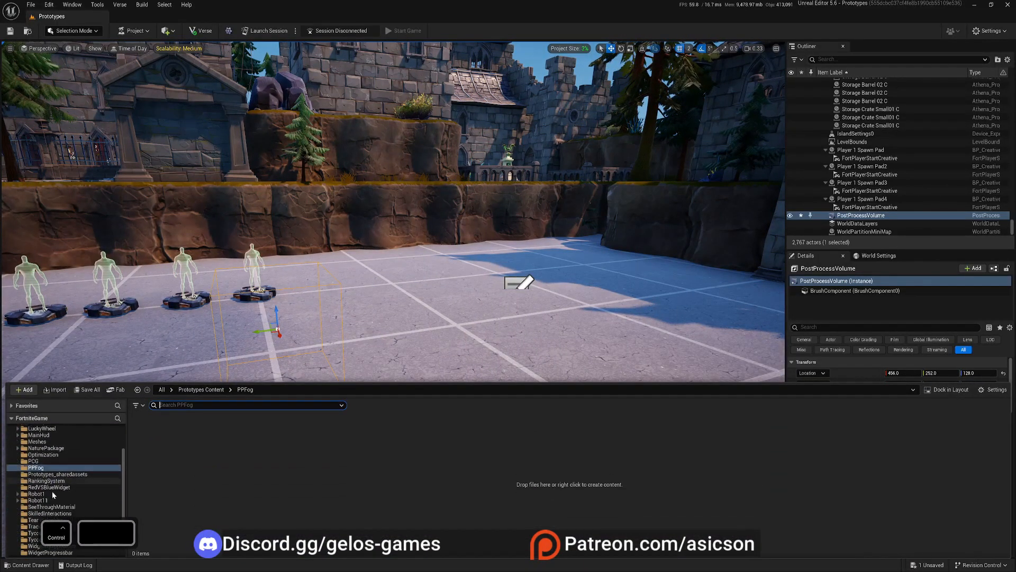
left_click(14, 547)
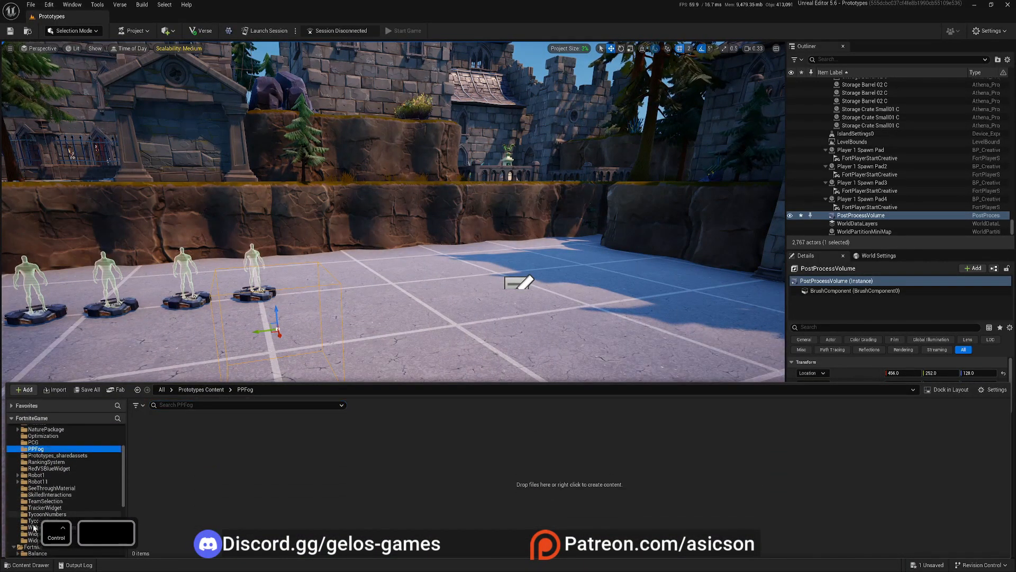
scroll(47, 481, "down", 5)
double_click(37, 475)
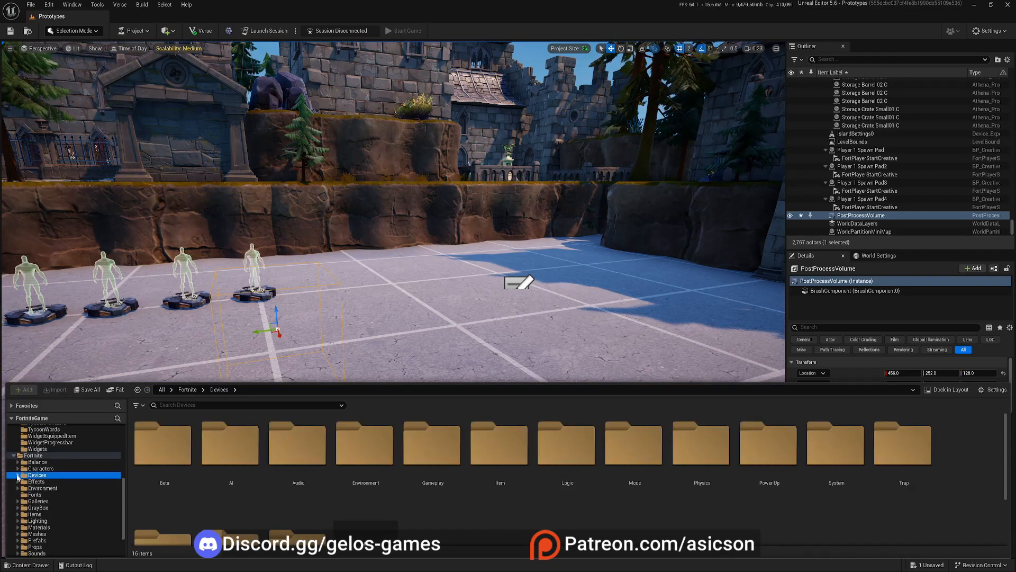
left_click(35, 501)
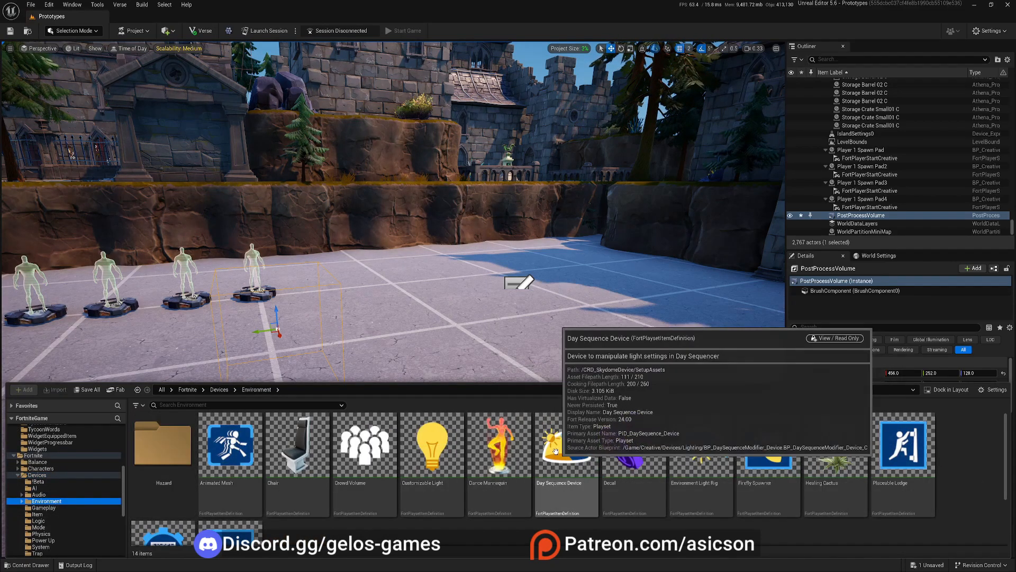
scroll(701, 479, "down", 2)
scroll(701, 479, "up", 2)
- Reduce the thumbnail size used for the content assets
left_click(993, 390)
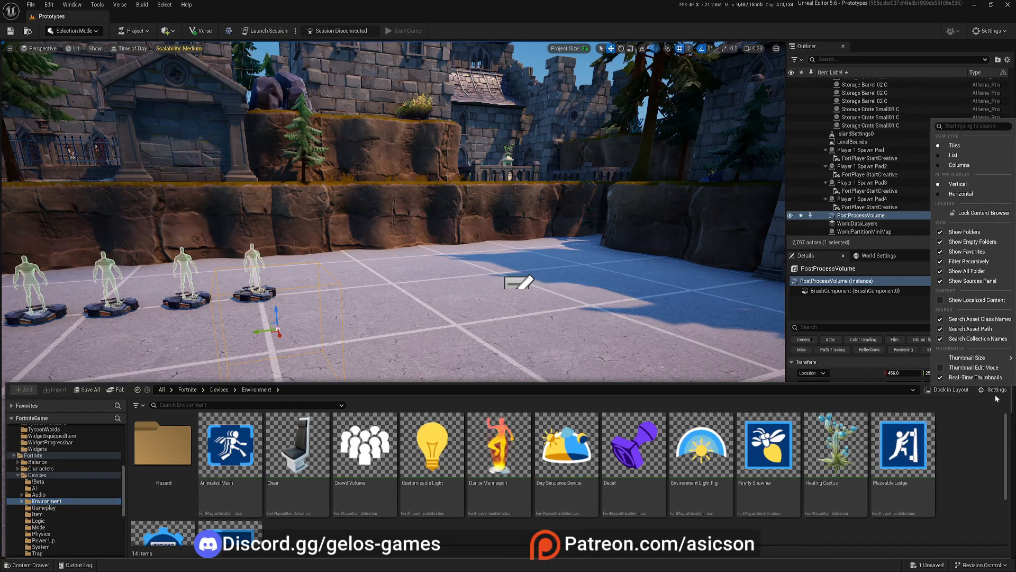
mouse_move(964, 359)
left_click(912, 370)
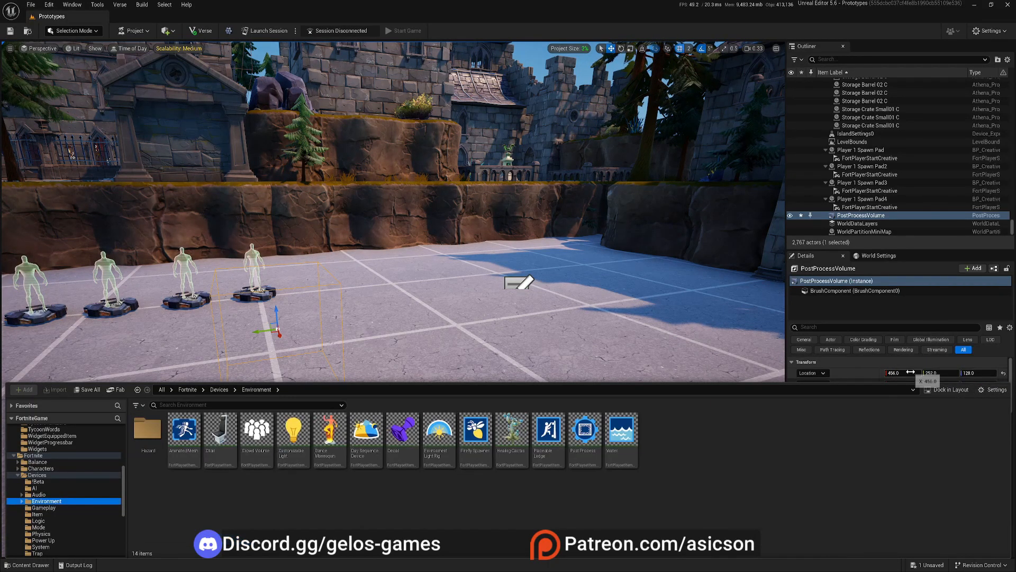
- Place an Environment Light Rig device on the ground near the spawn pads and enlarge its component list
mouse_move(437, 437)
left_click_drag(437, 436, 443, 320)
key("d")
right_click_drag(443, 320, 394, 316)
key("a")
key("d")
key("w")
left_click_drag(839, 320, 839, 362)
- Turn off Affects World on the rig's DirectionalLight and make its SkyAtmosphere component invisible
left_click(829, 301)
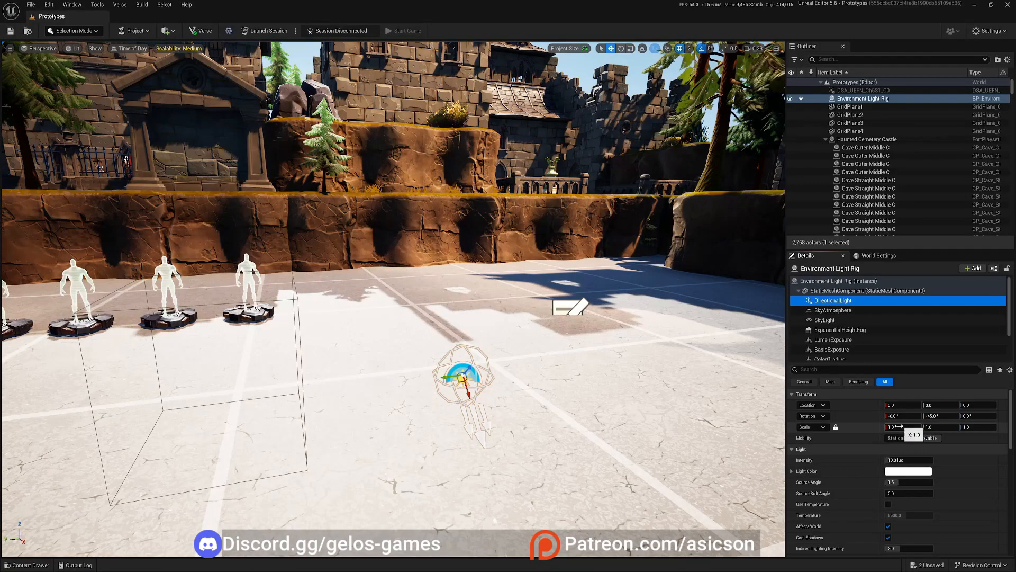
left_click(888, 526)
left_click(833, 310)
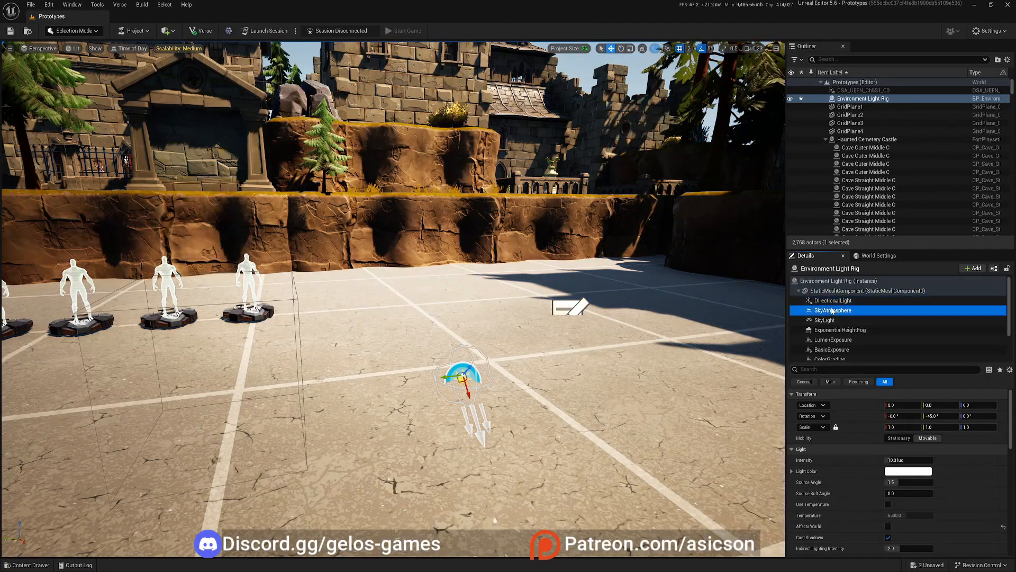
scroll(864, 504, "down", 10)
scroll(864, 503, "down", 2)
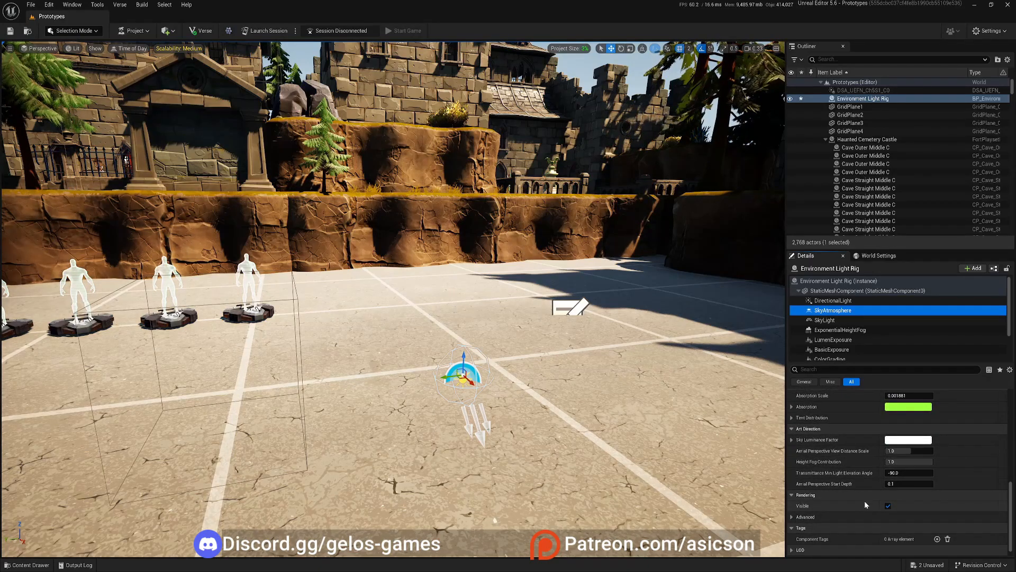
left_click(889, 505)
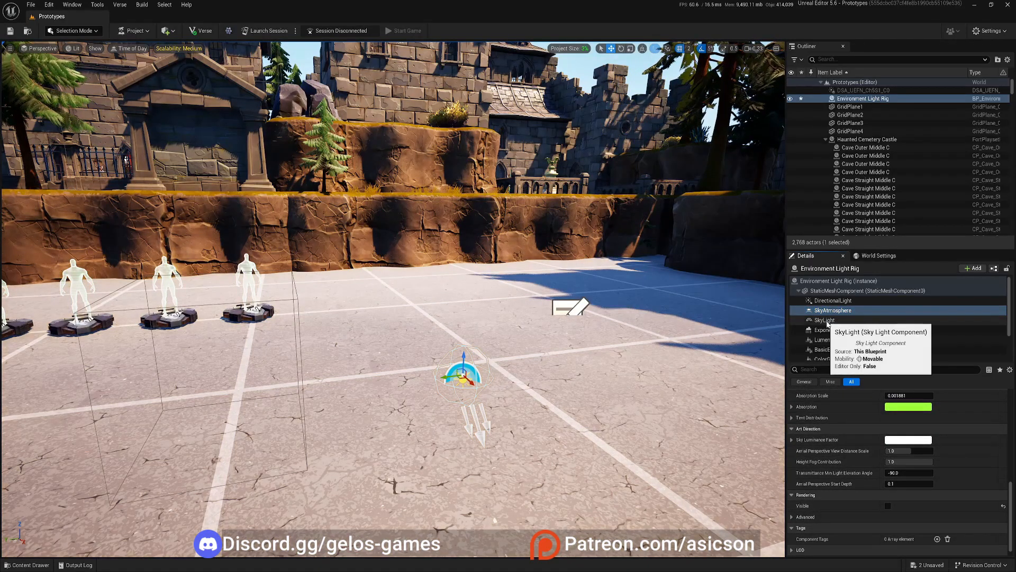
- Disable the rig's ExponentialHeightFog and turn off Affects World on its SkyLight
left_click(837, 330)
left_click(888, 517)
left_click(835, 320)
scroll(865, 479, "up", 5)
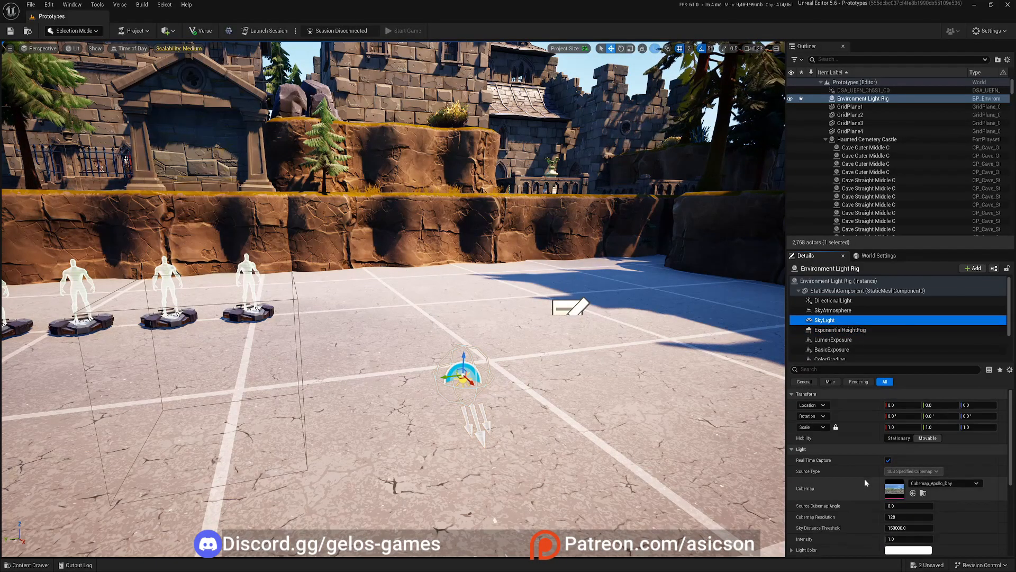
scroll(863, 519, "down", 4)
left_click(888, 483)
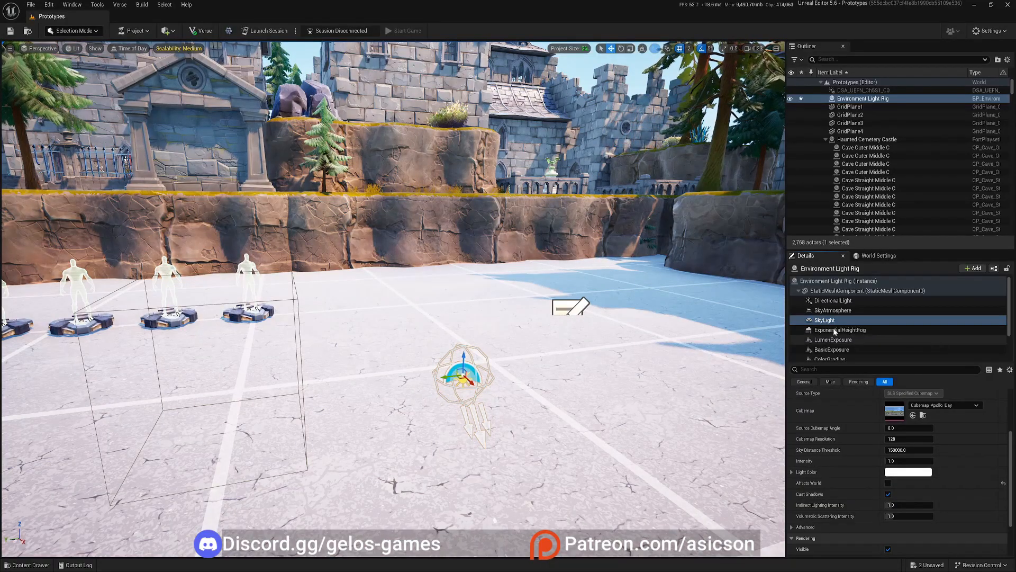
right_click_drag(511, 327, 530, 306)
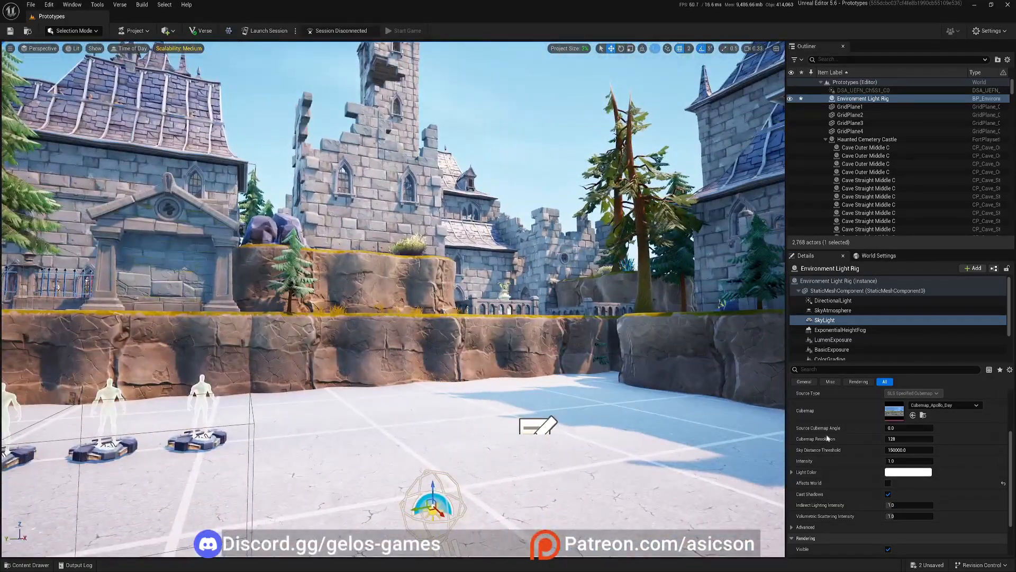
- Compare the exposure settings and enabled state of the rig's LumenExposure and BasicExposure components
left_click(842, 342)
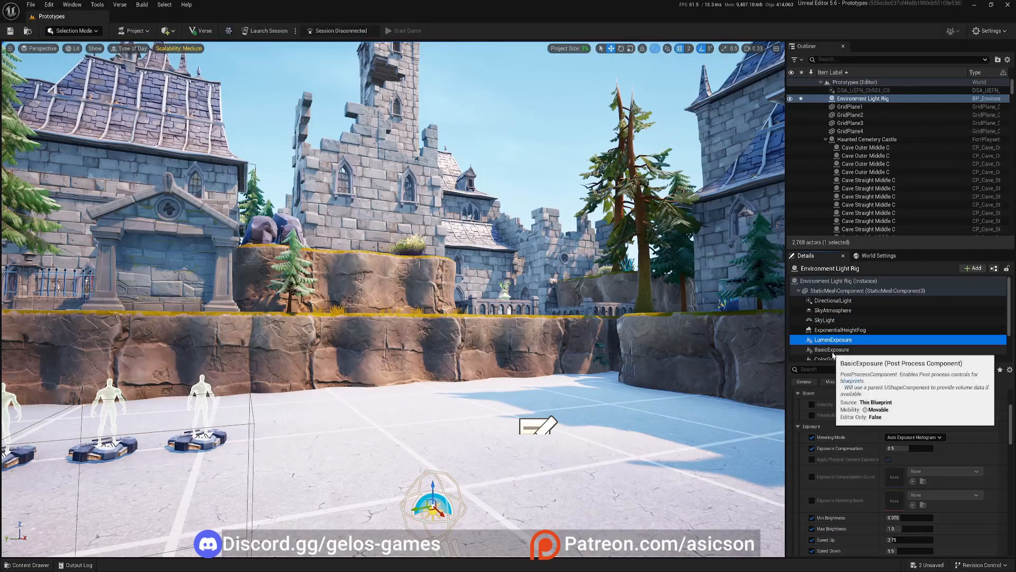
left_click(833, 351)
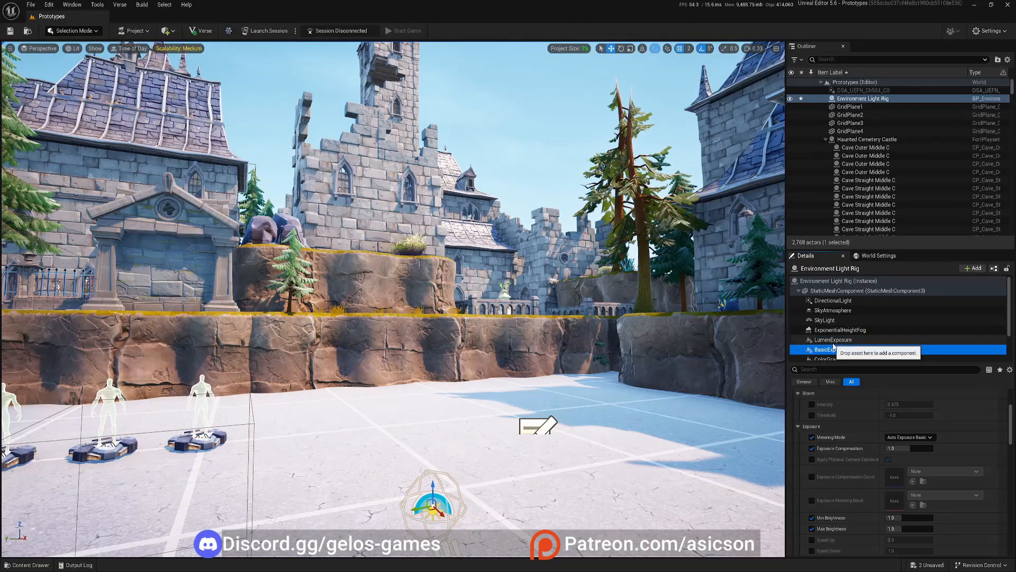
left_click(833, 340)
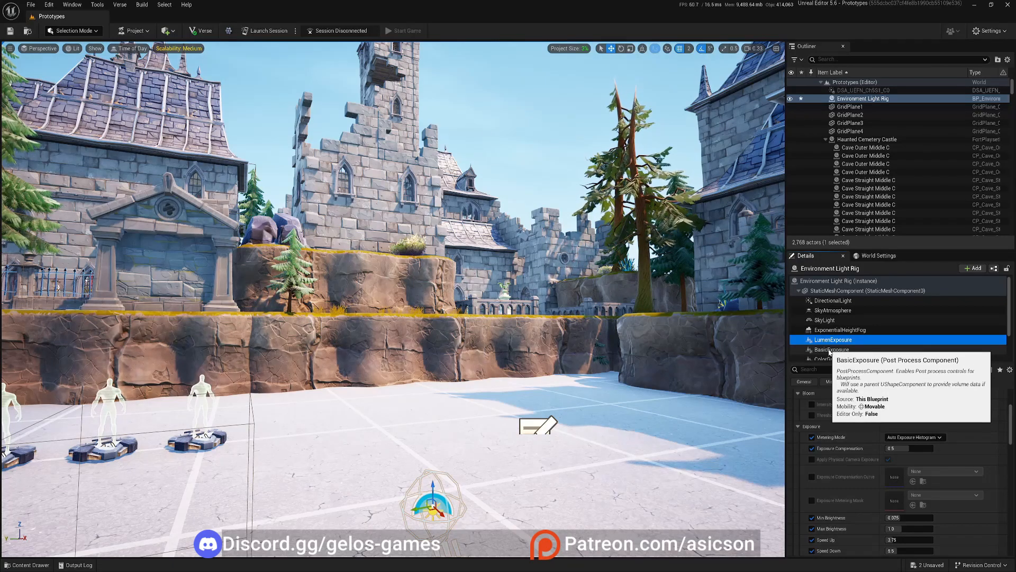
left_click(832, 349)
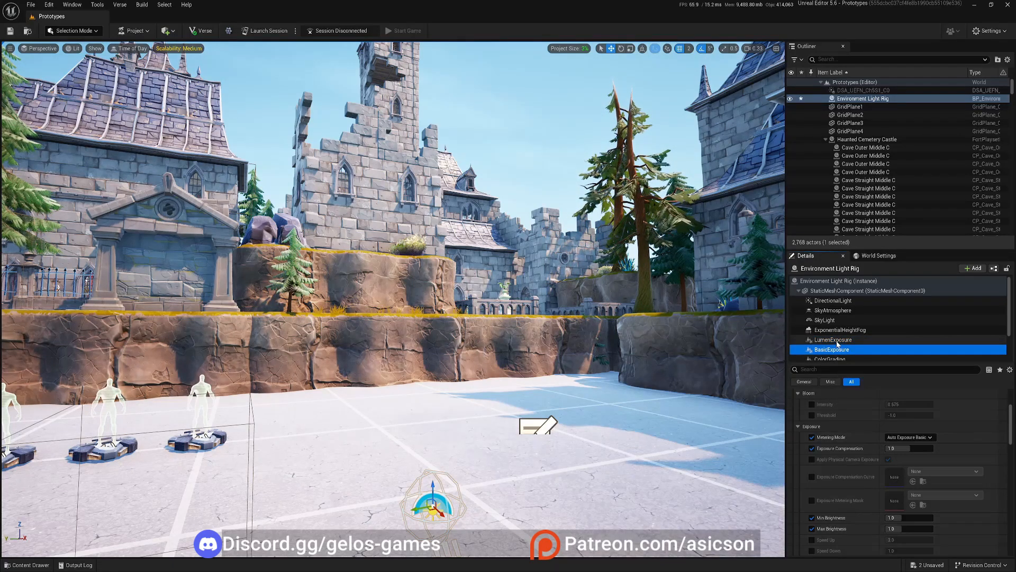
scroll(846, 460, "down", 5)
scroll(845, 460, "down", 5)
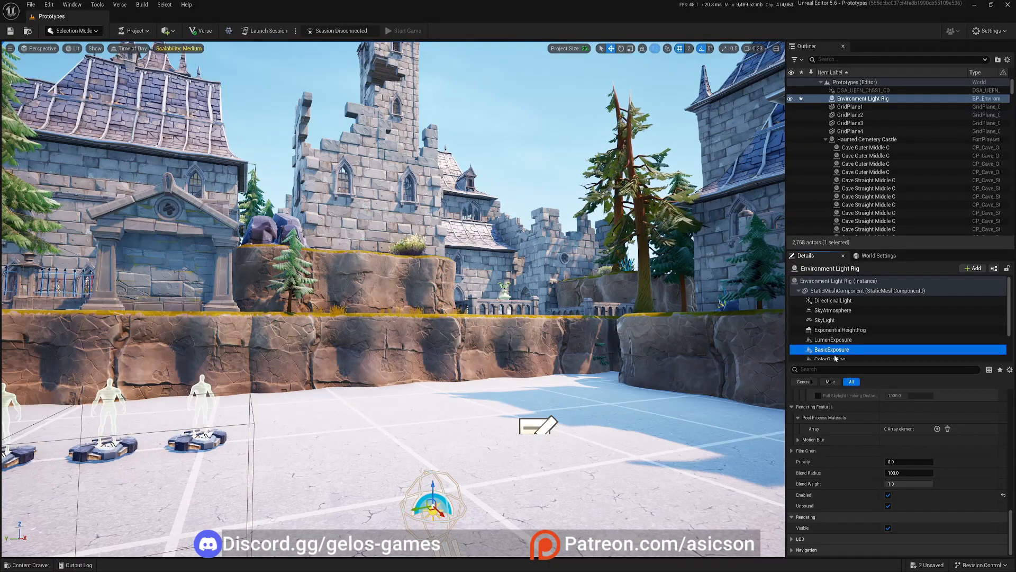
left_click(832, 339)
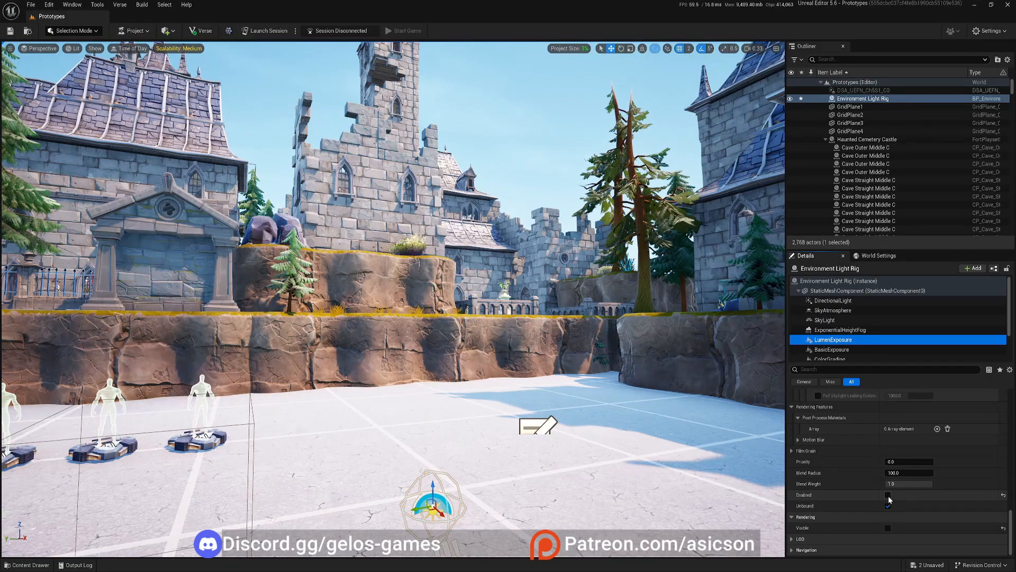
- Set all viewport scalability groups to High
left_click(184, 48)
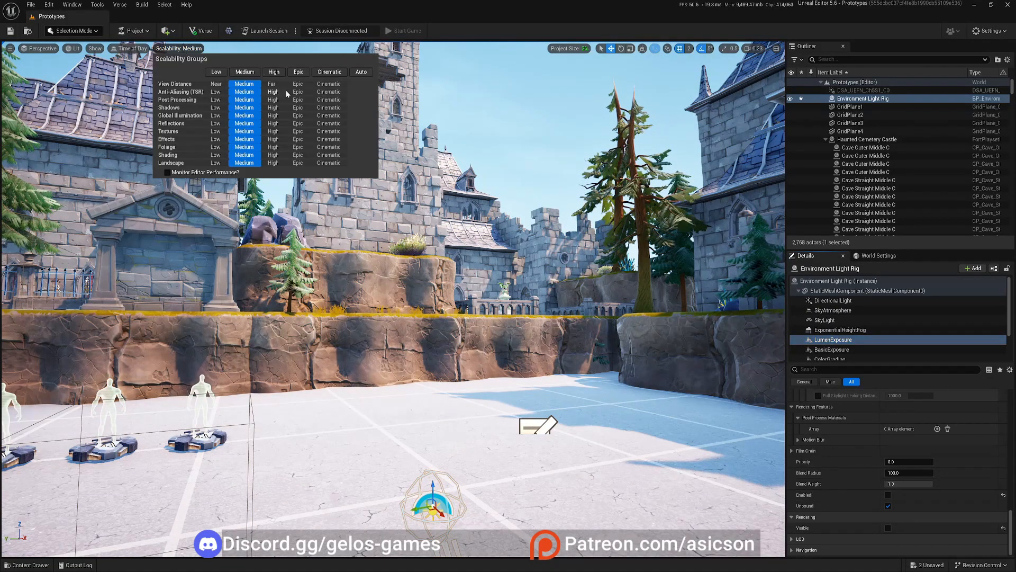
left_click(277, 75)
mouse_move(339, 248)
right_mouse_down()
mouse_move(339, 237)
mouse_move(345, 262)
mouse_move(330, 256)
right_mouse_up()
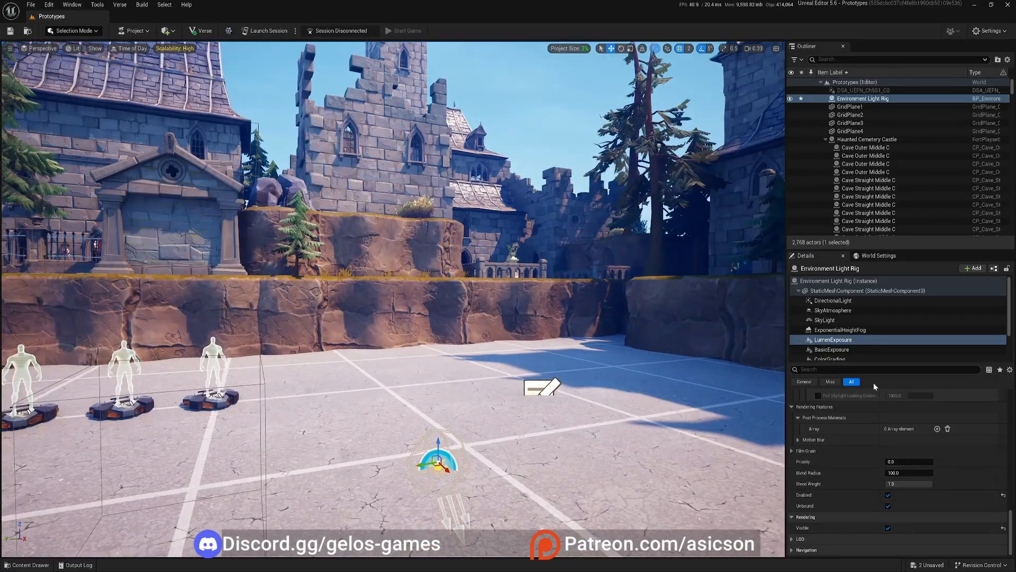
- Examine the BasicExposure and LumenExposure components under High scalability, including their metering, histogram and local exposure settings
left_click(832, 350)
left_click(889, 495)
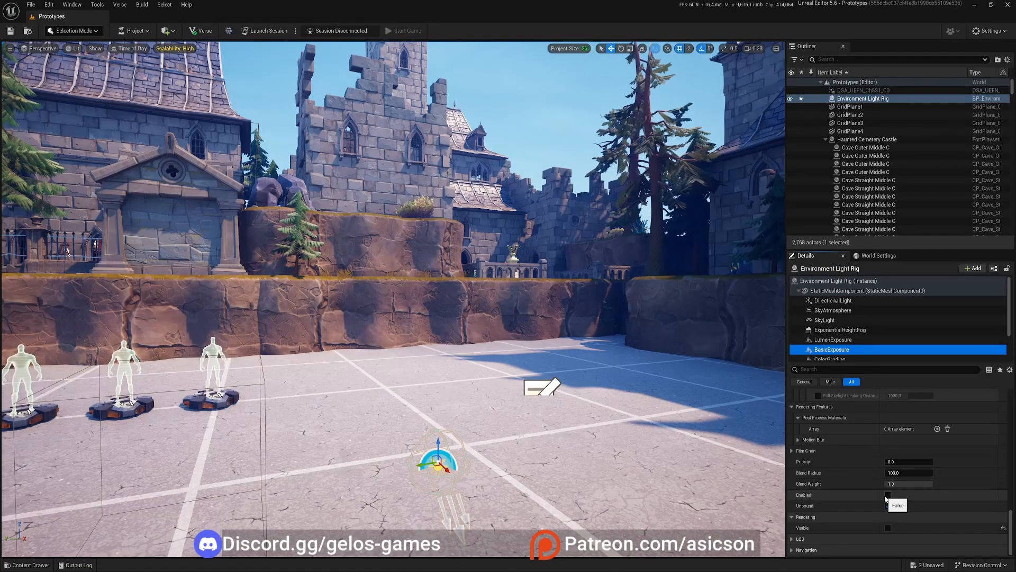
scroll(866, 492, "up", 15)
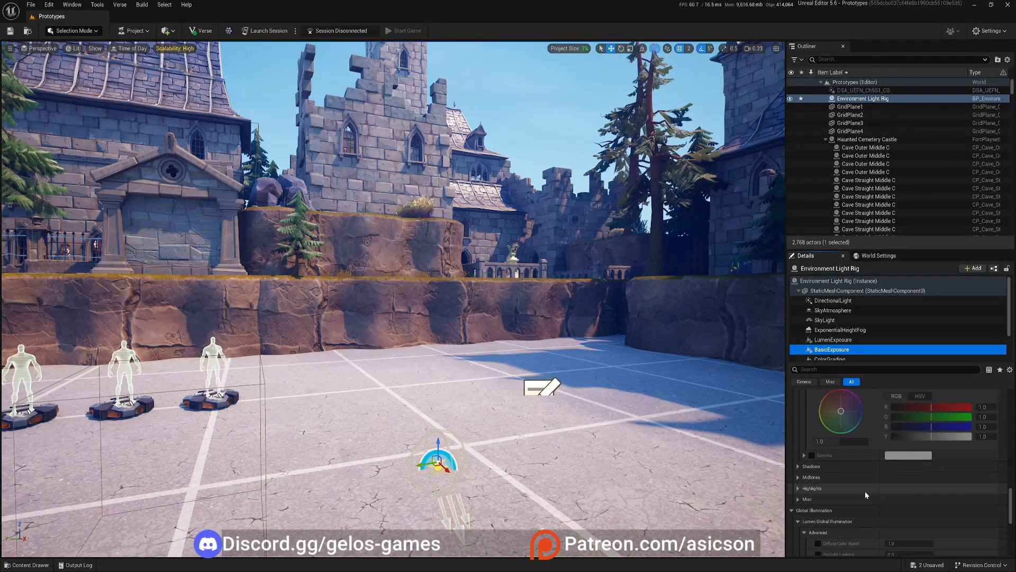
scroll(863, 490, "up", 5)
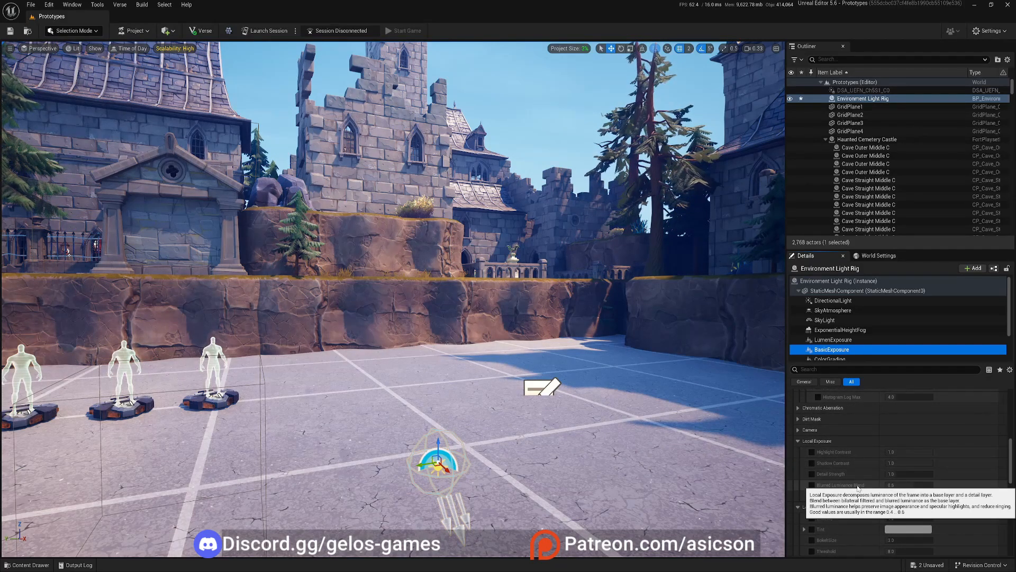
scroll(855, 484, "down", 2)
scroll(855, 482, "up", 5)
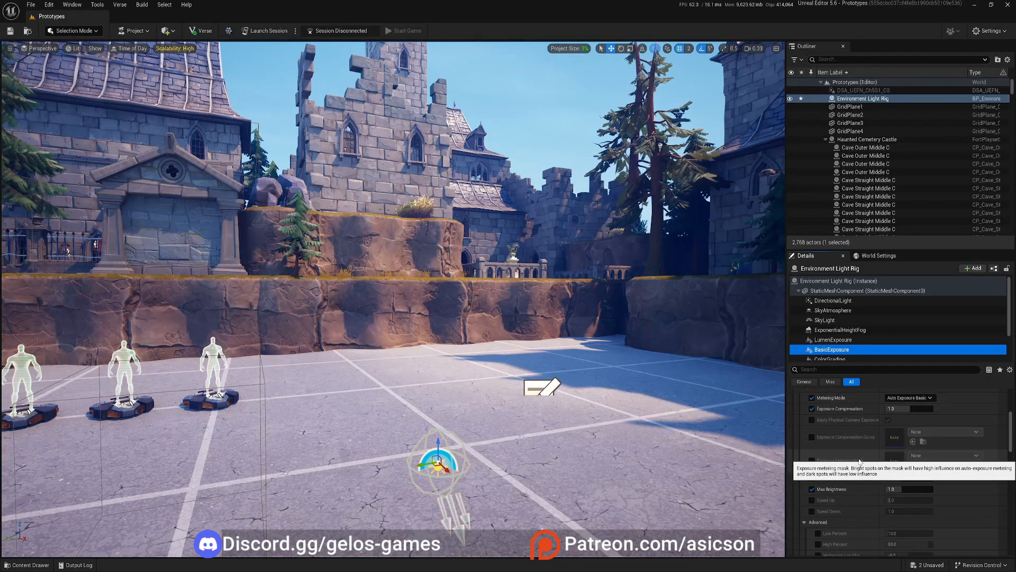
left_click(833, 339)
scroll(846, 454, "down", 1)
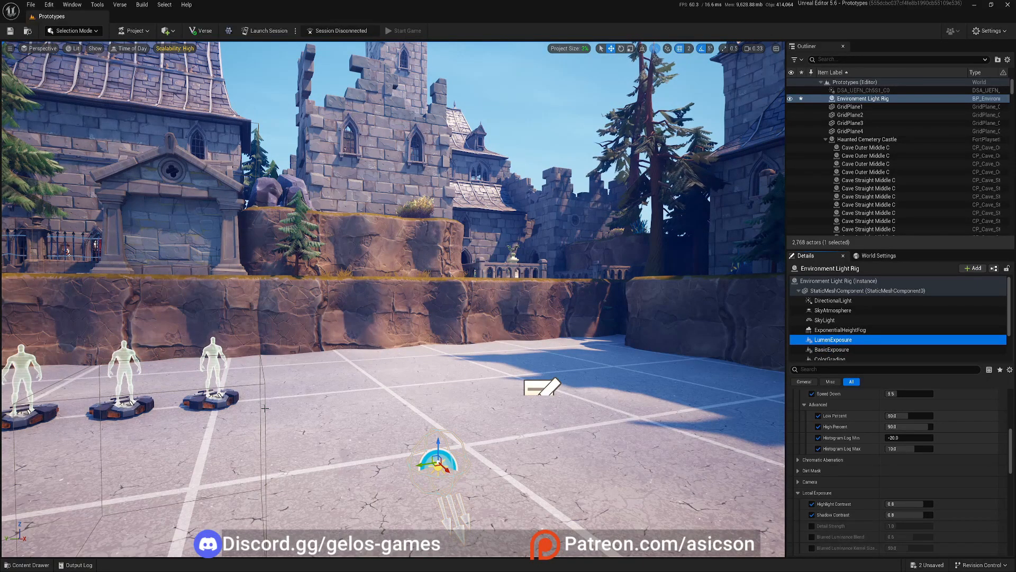
- Delete the Environment Light Rig from the level
left_click(513, 395)
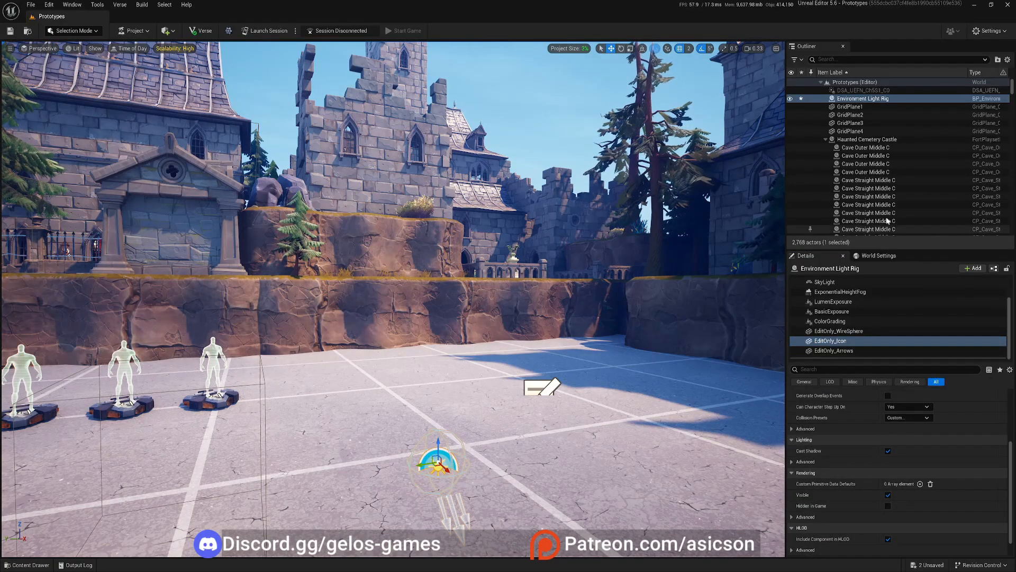
key("Delete")
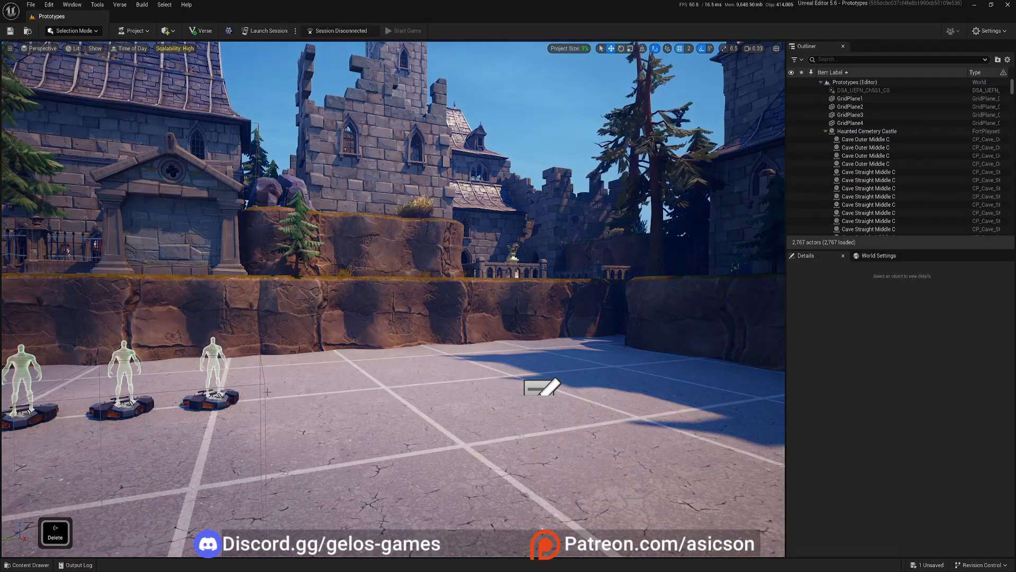
- Select the Post Process Volume in the level and set its priority to 1000
left_click(264, 394)
right_click_drag(264, 395, 241, 450)
key("a")
key("s")
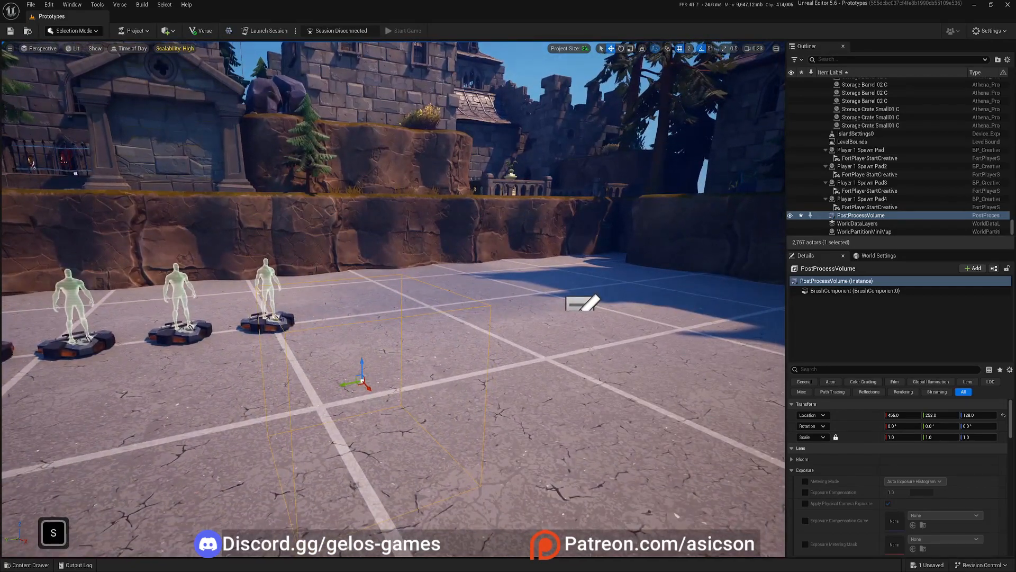
left_click_drag(830, 362, 831, 303)
left_click_drag(833, 247, 834, 232)
scroll(862, 484, "down", 5)
scroll(861, 482, "down", 10)
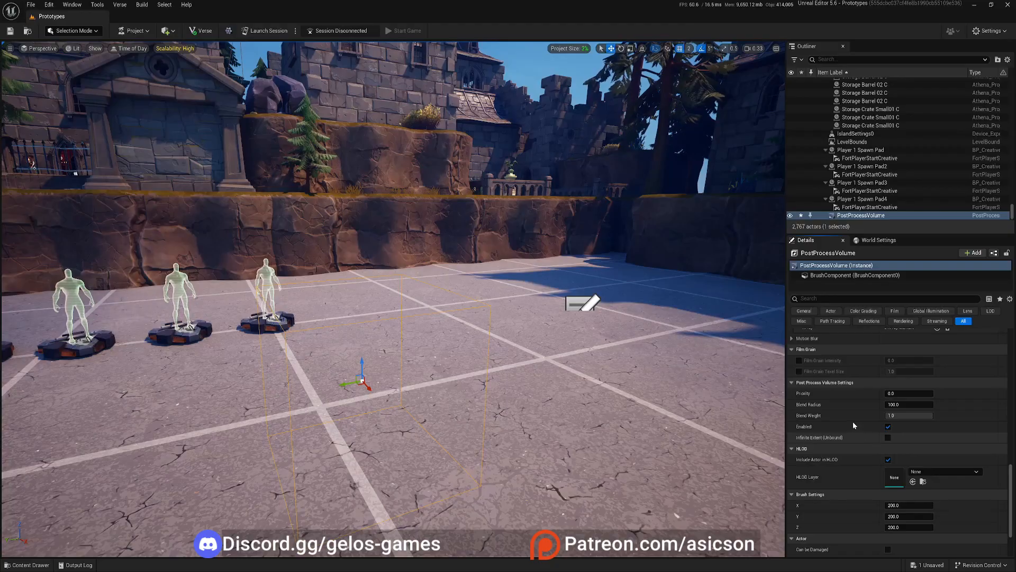
left_click(899, 394)
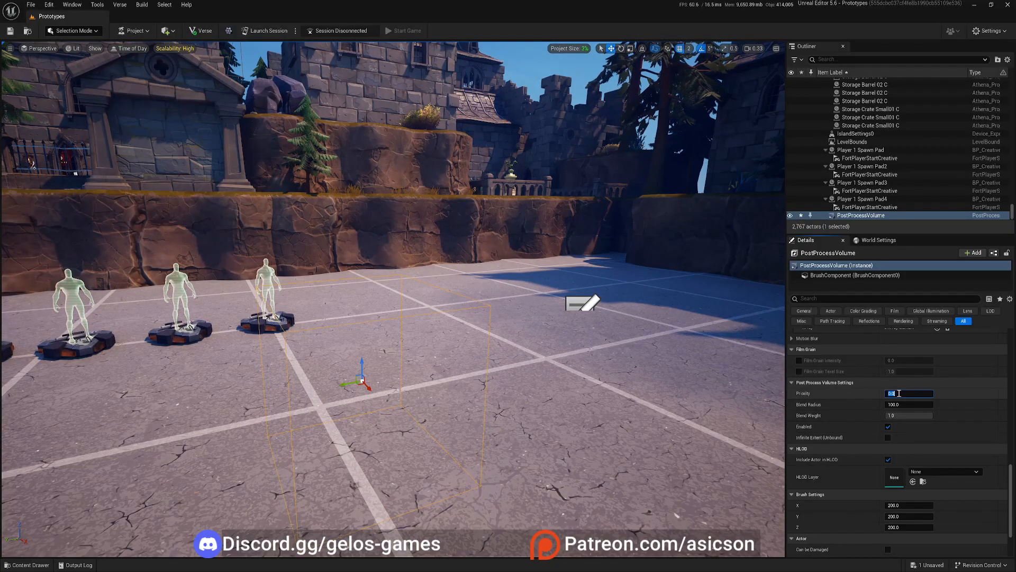
type("1000")
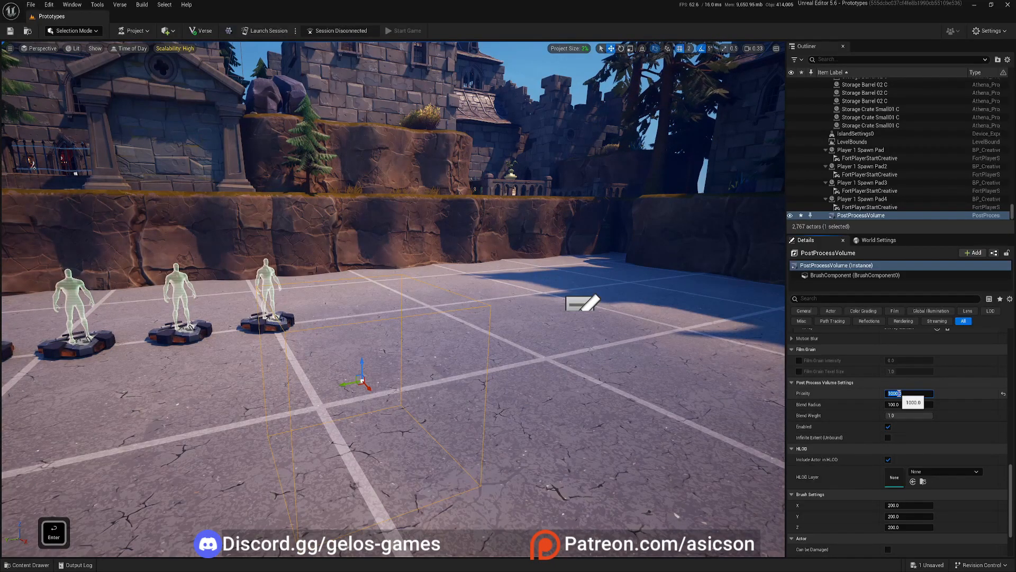
key("Return")
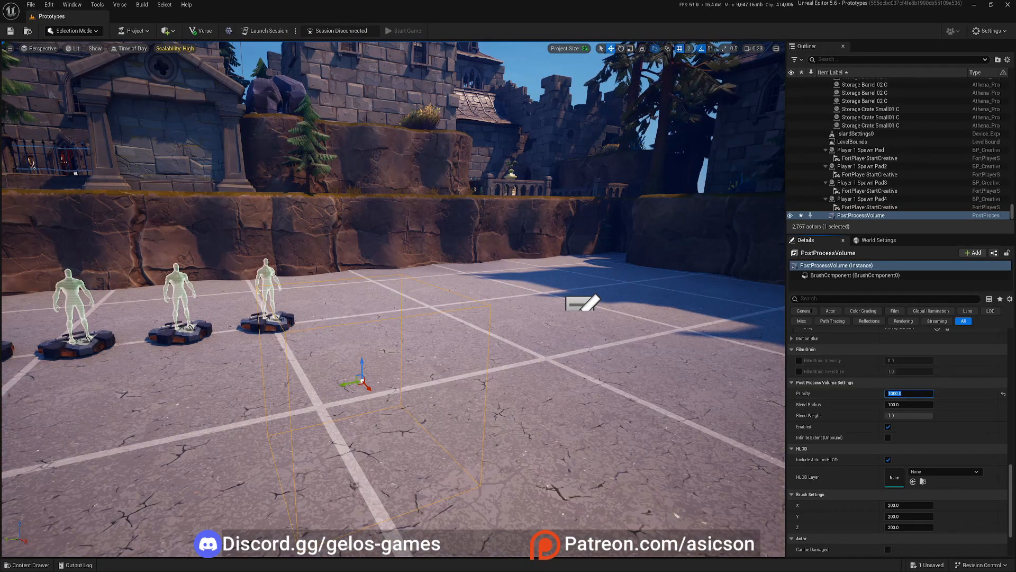
- Enable Infinite Extent (Unbound) on the Post Process Volume so it covers the whole level
right_click_drag(488, 271, 512, 207)
right_click_drag(488, 271, 484, 338)
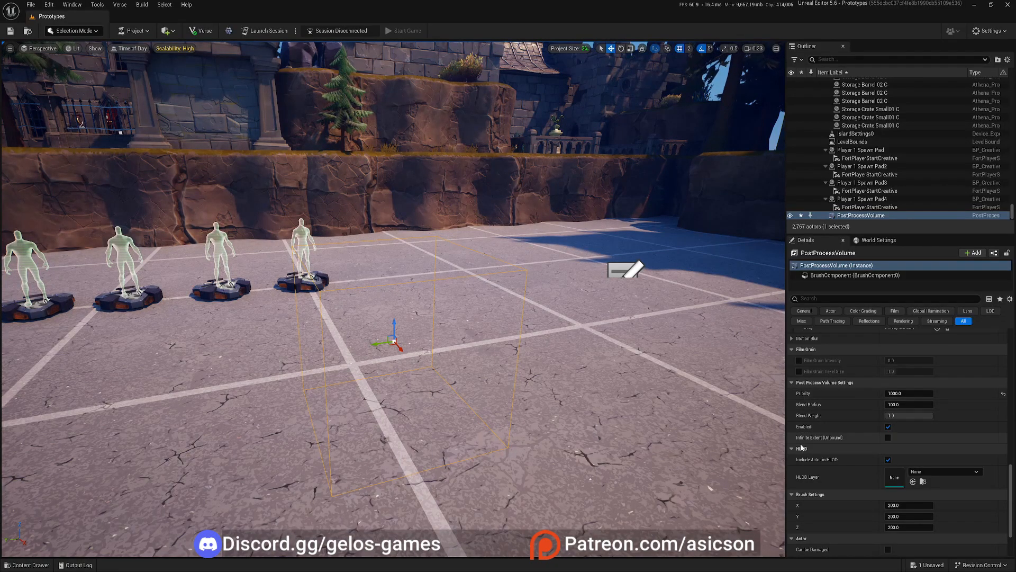
mouse_move(807, 443)
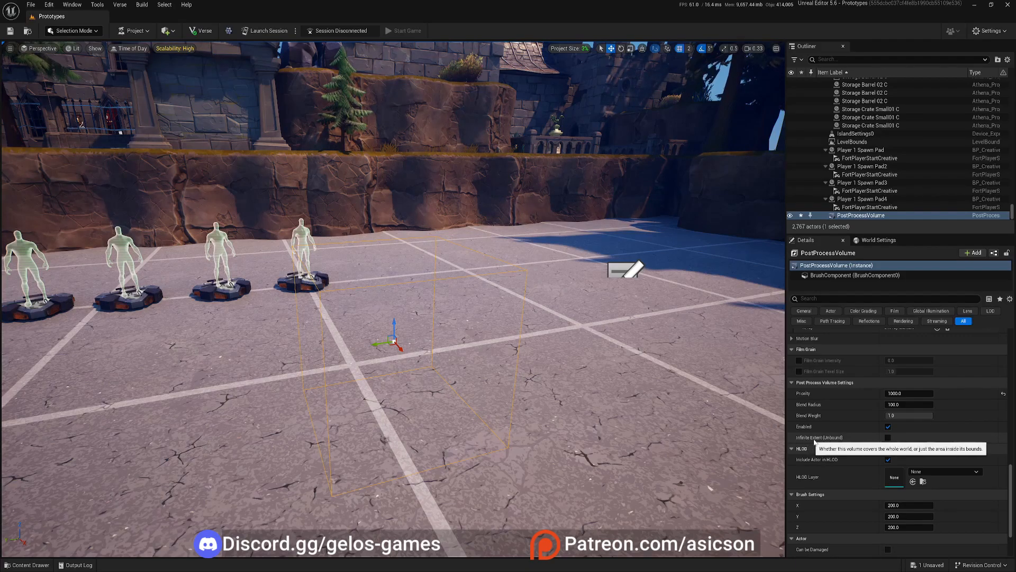
left_click(888, 438)
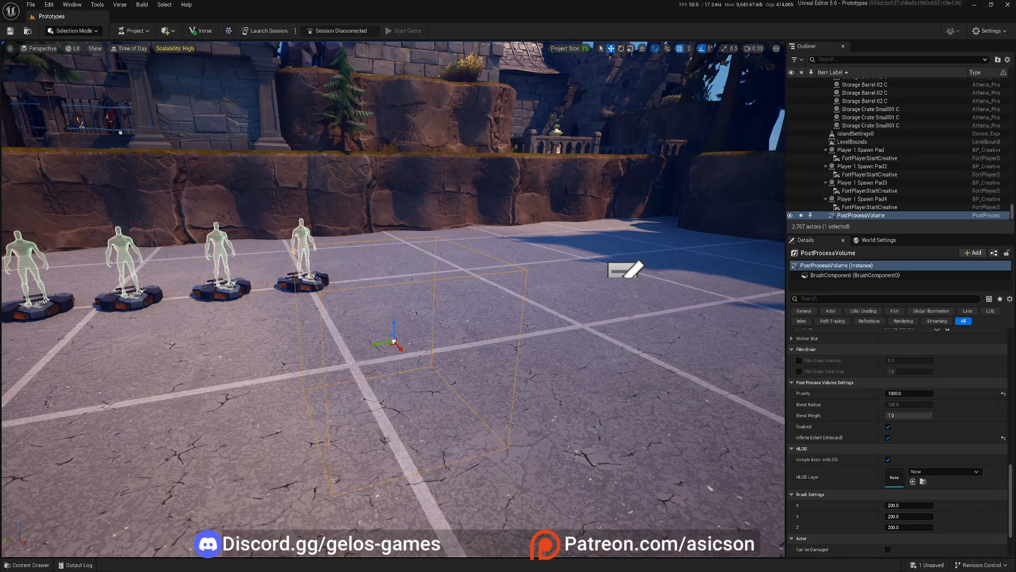
right_click_drag(393, 299, 387, 280)
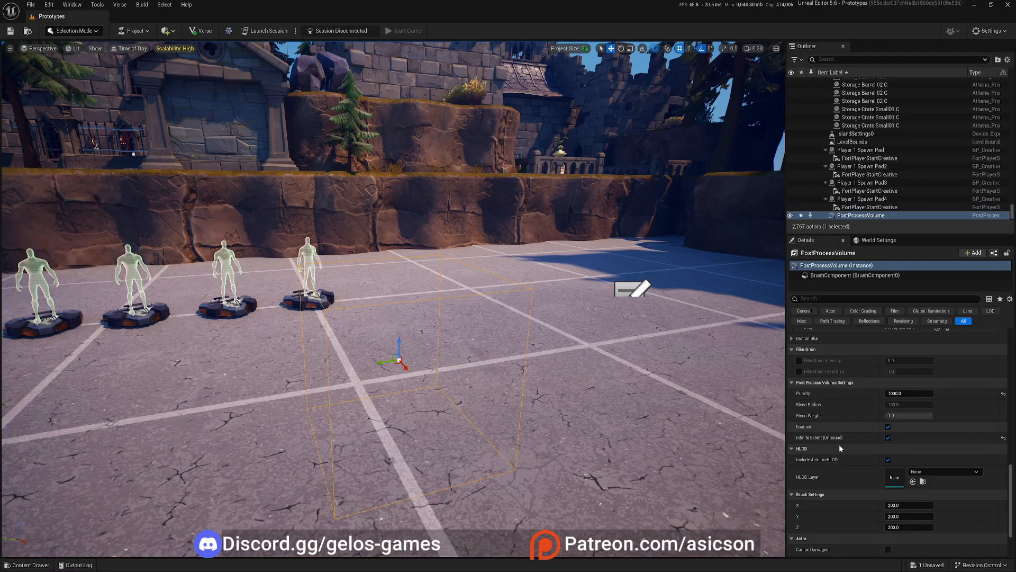
right_click_drag(556, 329, 527, 320)
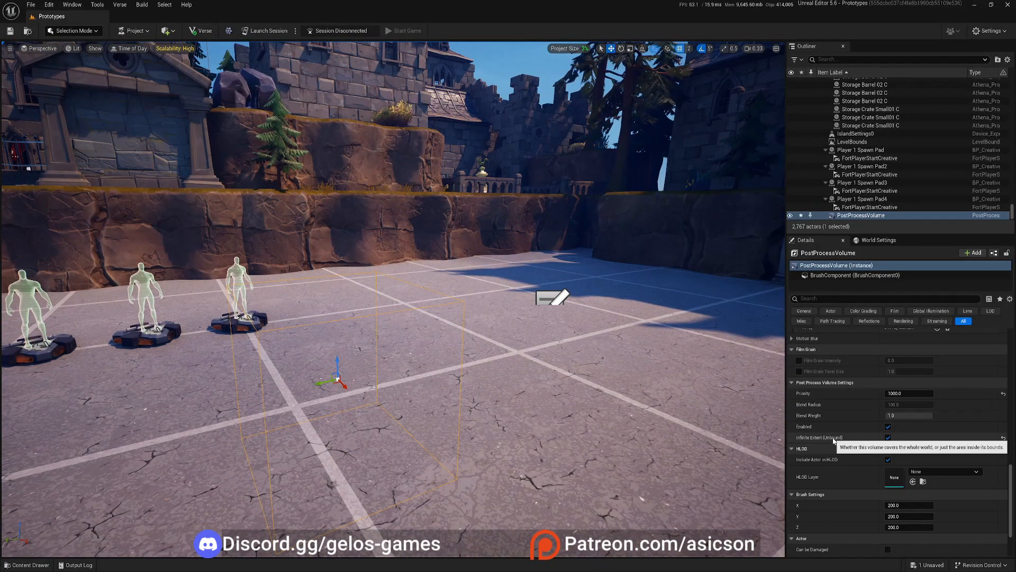
- Add an Asset reference element with weight 1.0 to the volume's Post Process Materials array
scroll(832, 437, "up", 15)
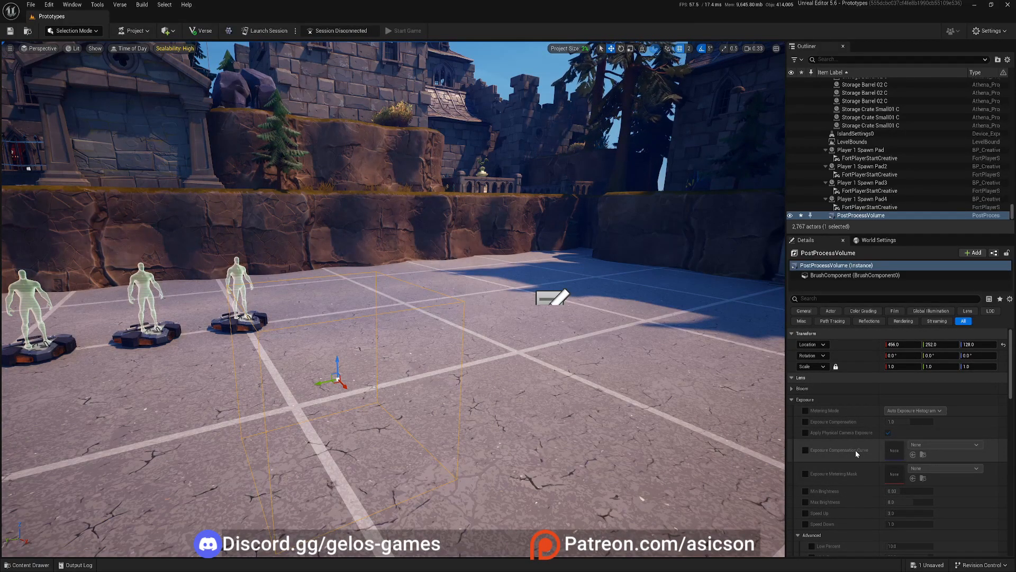
scroll(853, 445, "down", 15)
scroll(853, 443, "down", 1)
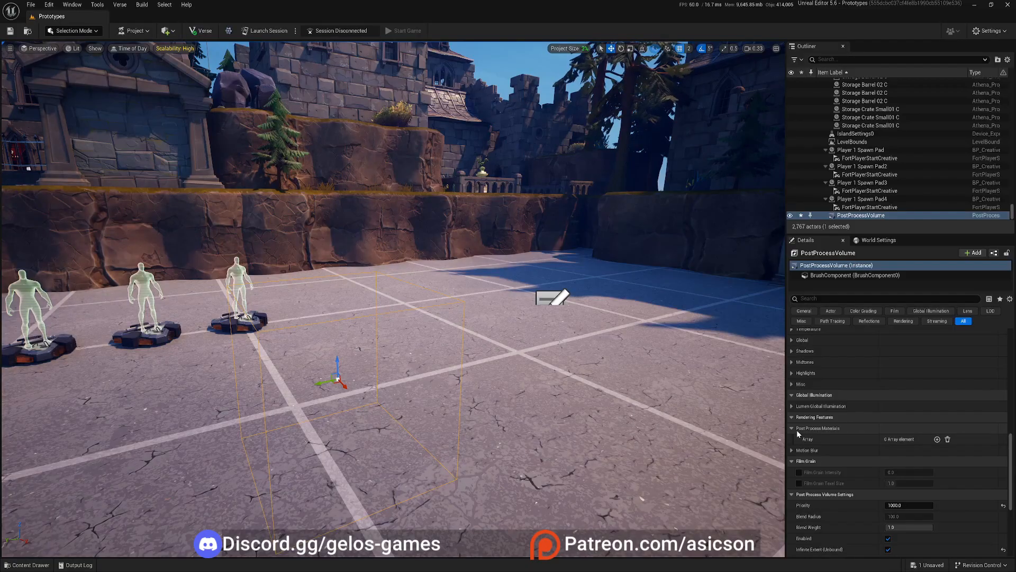
left_click(937, 439)
left_click(898, 451)
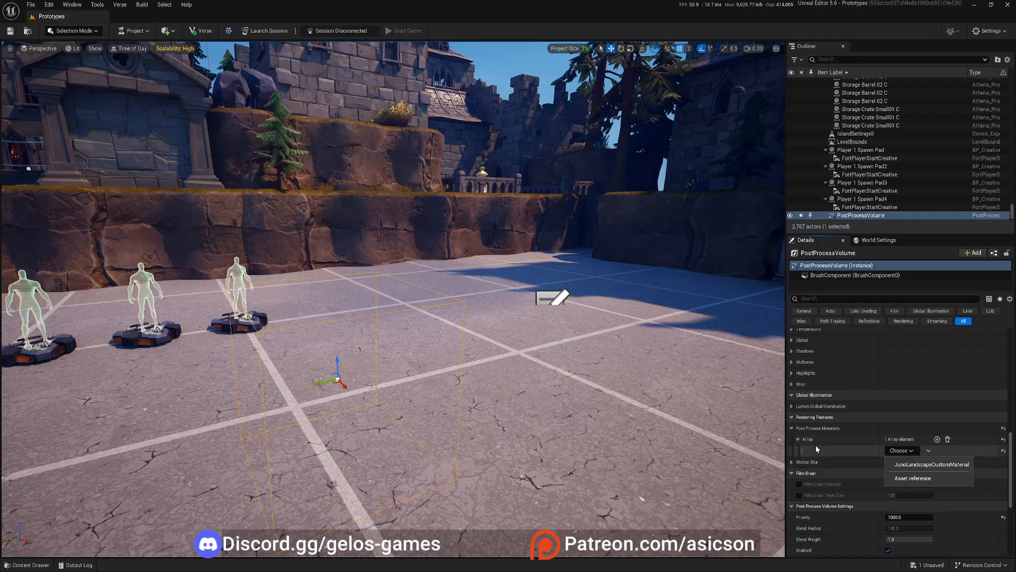
left_click(919, 479)
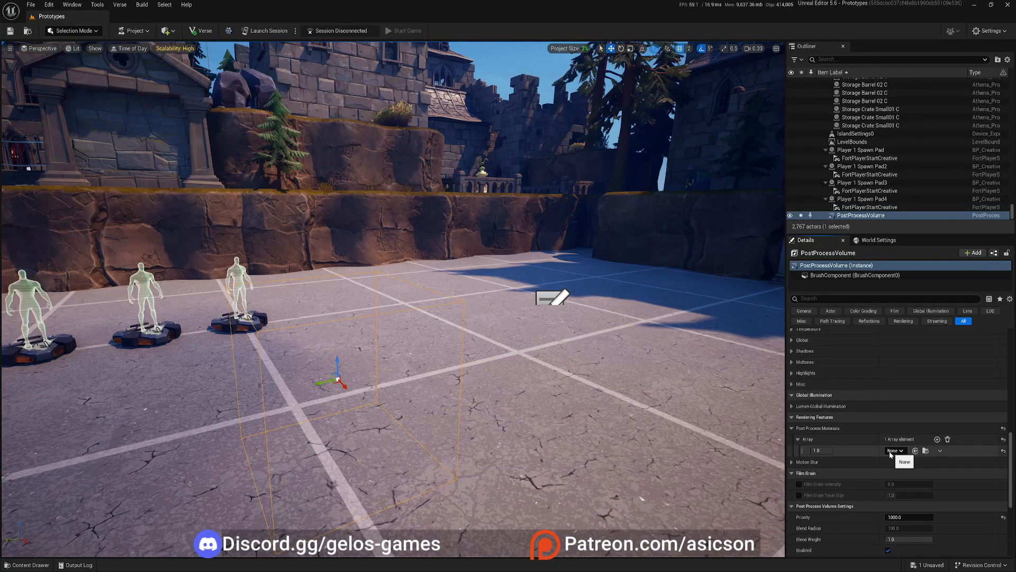
left_click_drag(823, 451, 797, 452)
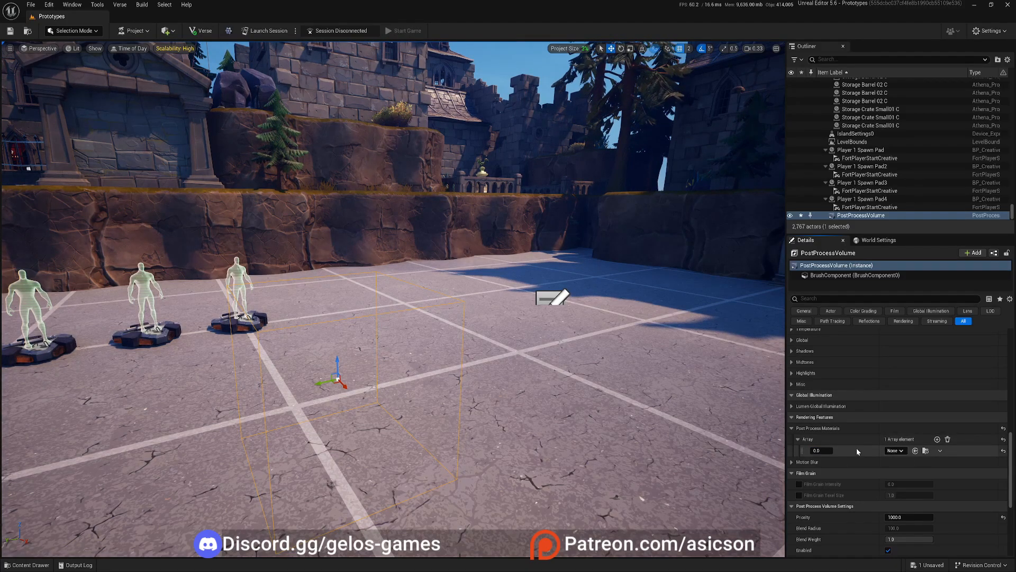
left_click_drag(826, 452, 837, 453)
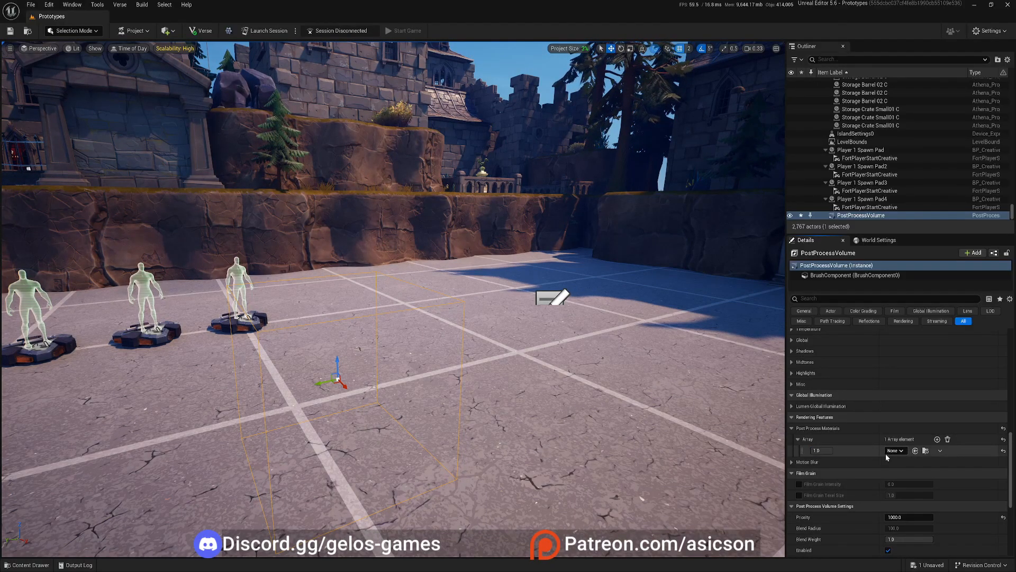
- Create a new material named PPM_Fog in the project's PPFog folder
right_click_drag(297, 386, 288, 372)
key("ctrl+space")
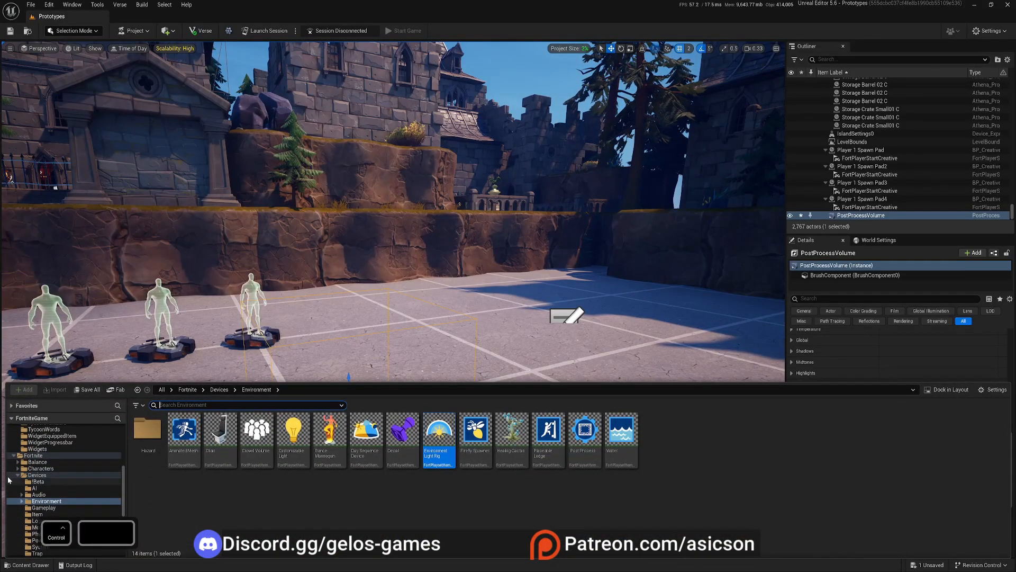
scroll(53, 461, "up", 7)
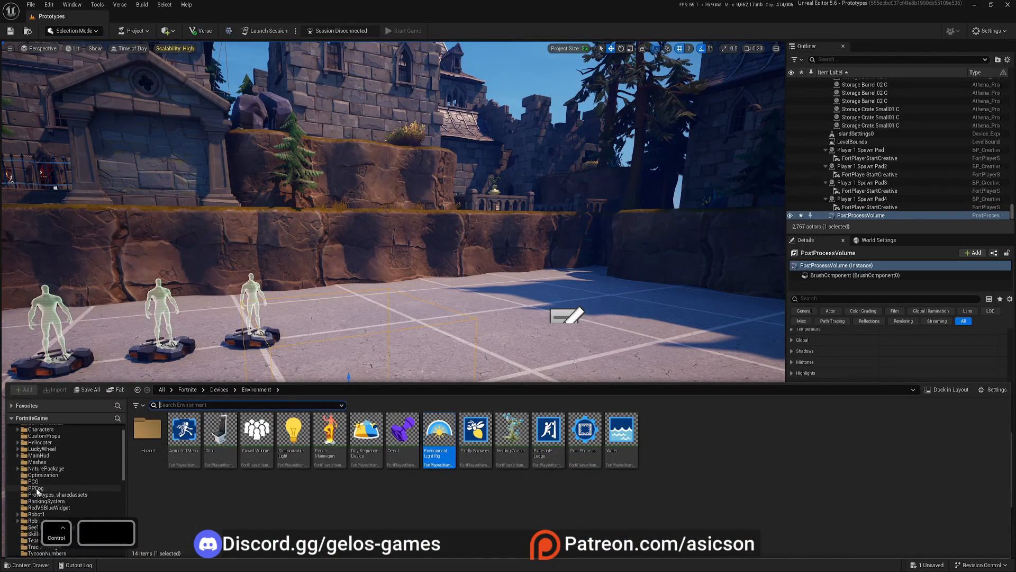
left_click(35, 488)
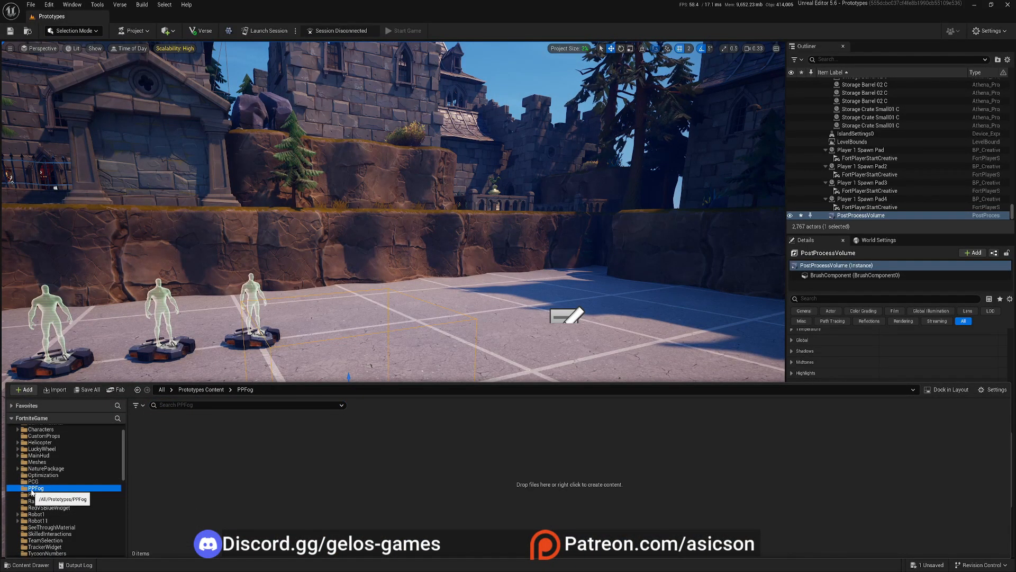
right_click(198, 468)
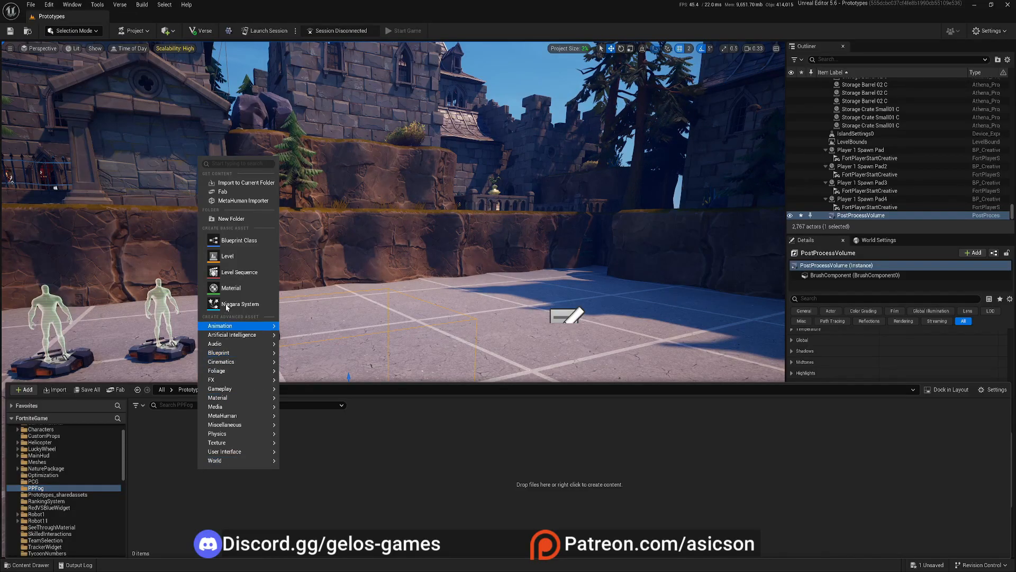
left_click(231, 288)
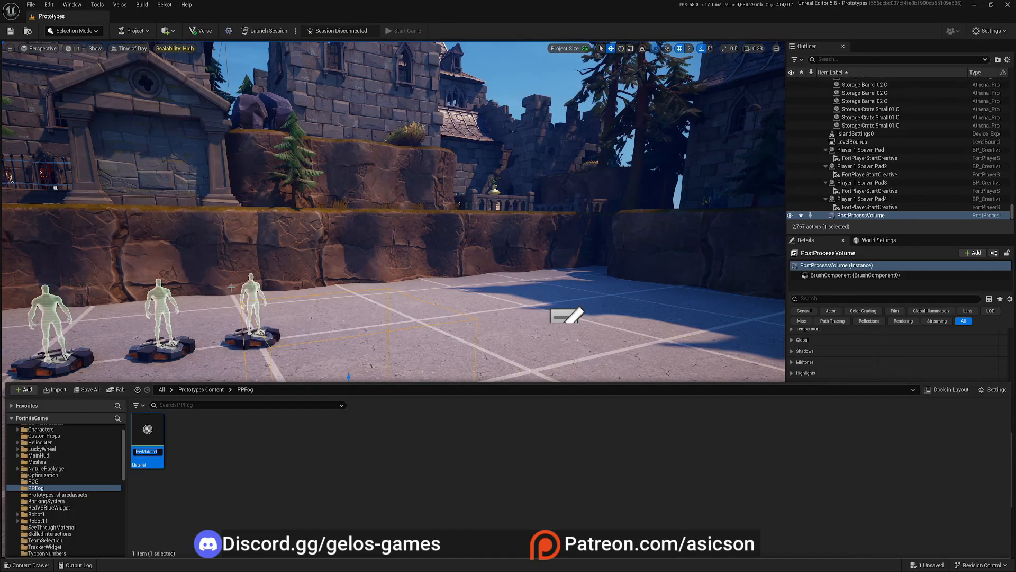
type("PP")
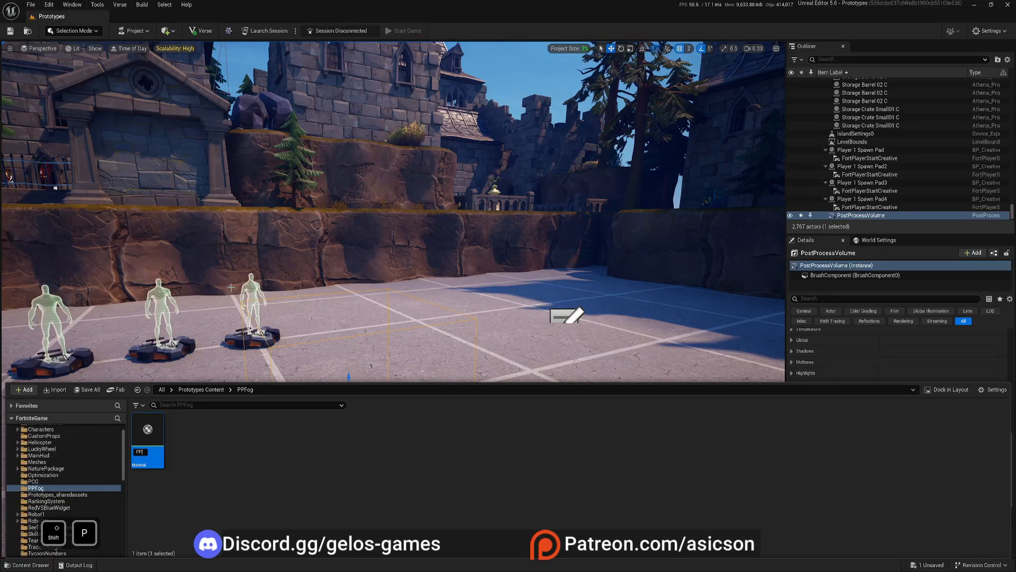
type("M_")
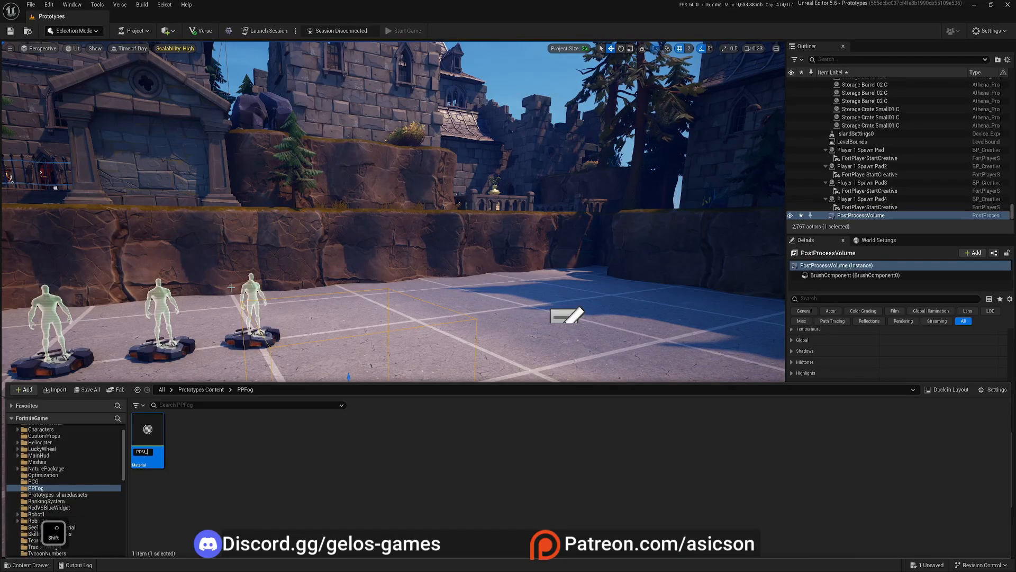
type("Fog")
key("Return")
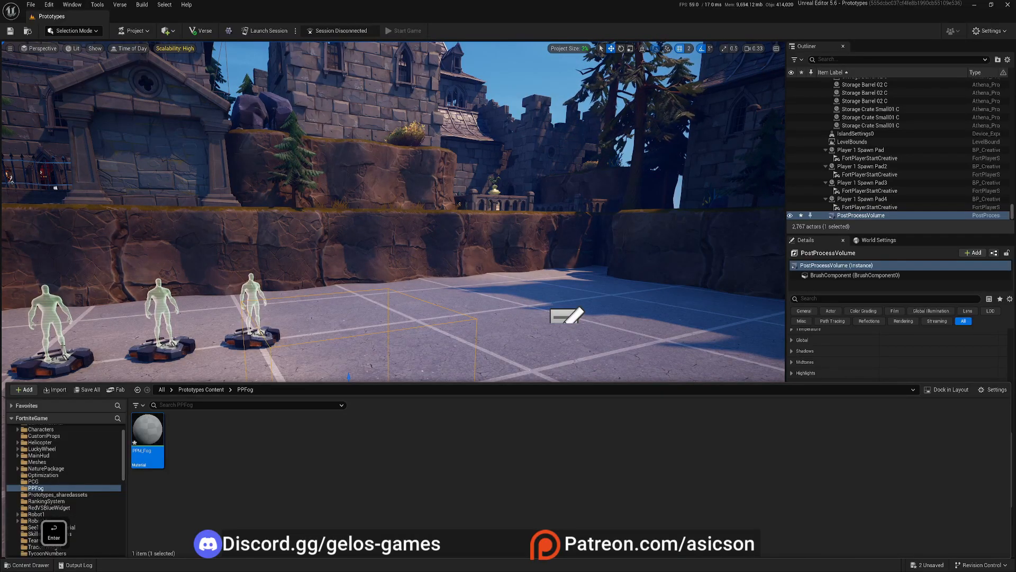
- Create a material instance of PPM_Fog and name it PPMI_Fog
right_click(156, 439)
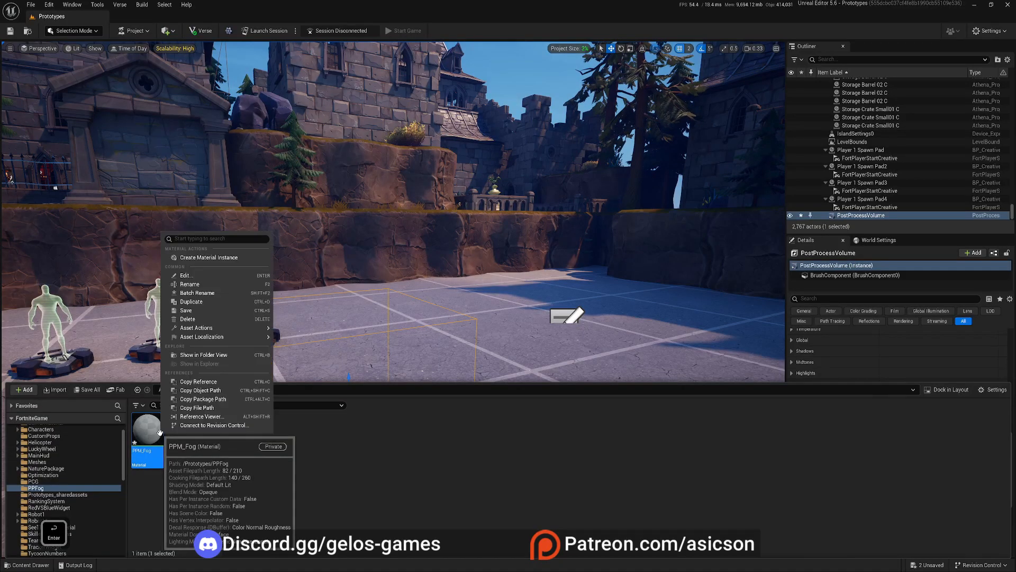
left_click(199, 258)
key("BackSpace")
key("BackSpace")
key("BackSpace")
key("BackSpace")
key("BackSpace")
key("Left")
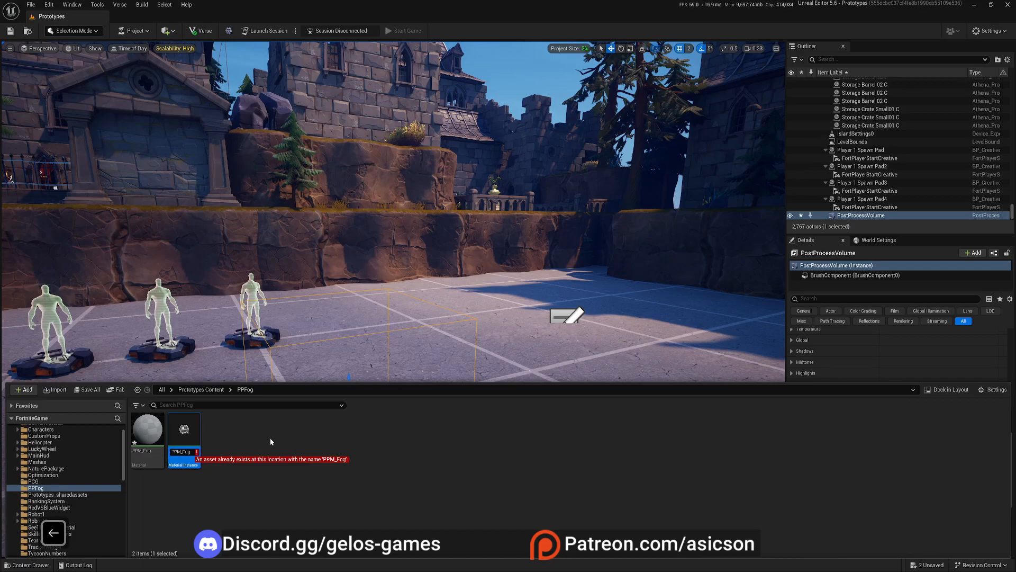
type("I")
key("Return")
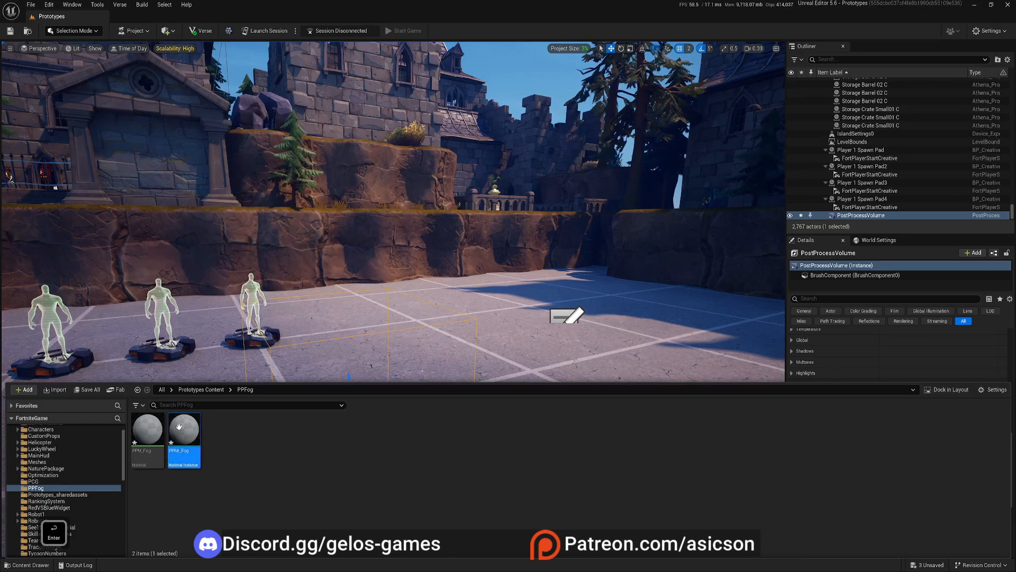
- Assign the PPMI_Fog instance to the element in the volume's Post Process Materials array
right_click_drag(339, 286, 337, 265)
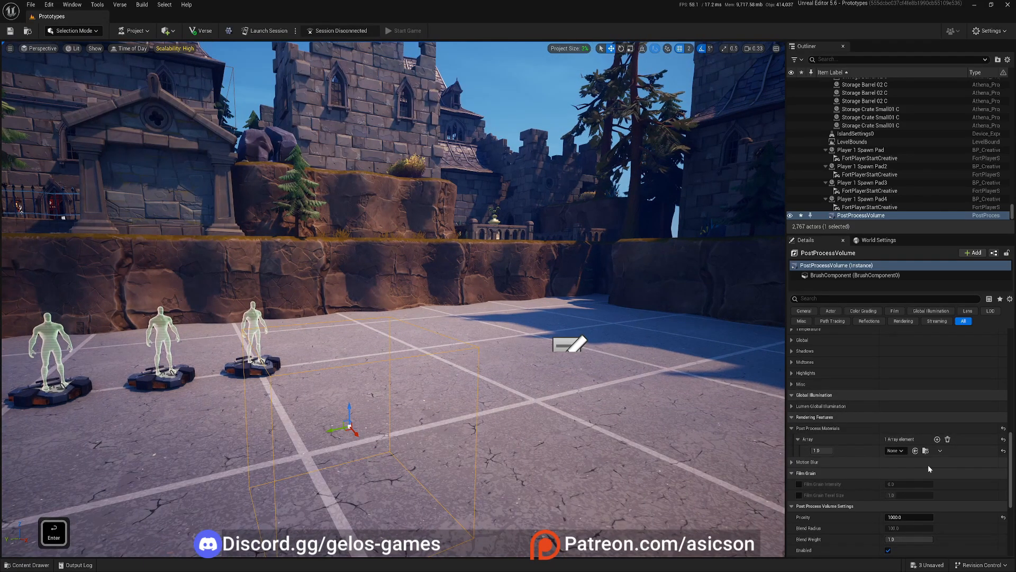
left_click(916, 450)
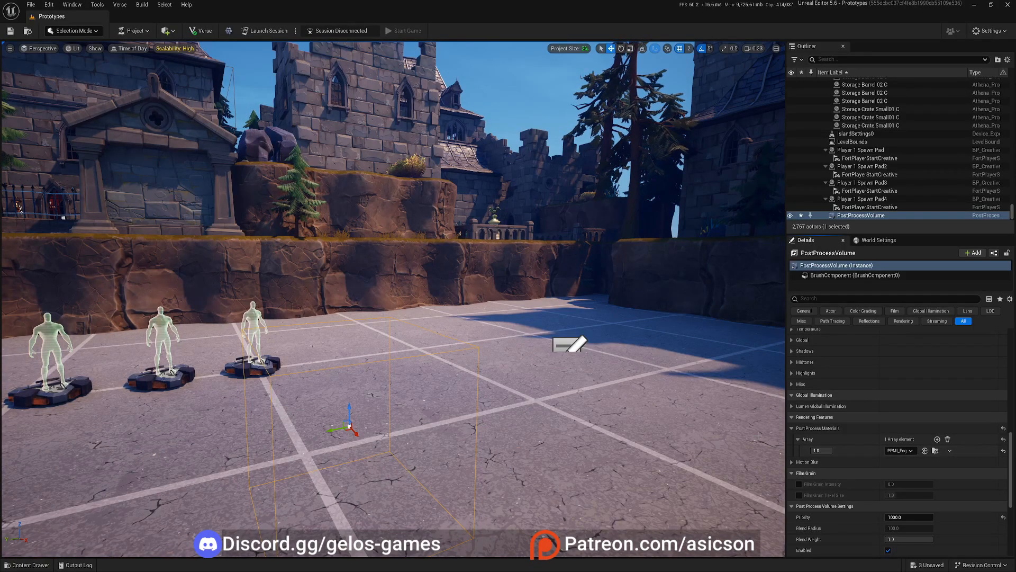
right_click_drag(567, 386, 552, 387)
- Open the PPM_Fog material for editing and set its Material Domain to Post Process
key("ctrl+space")
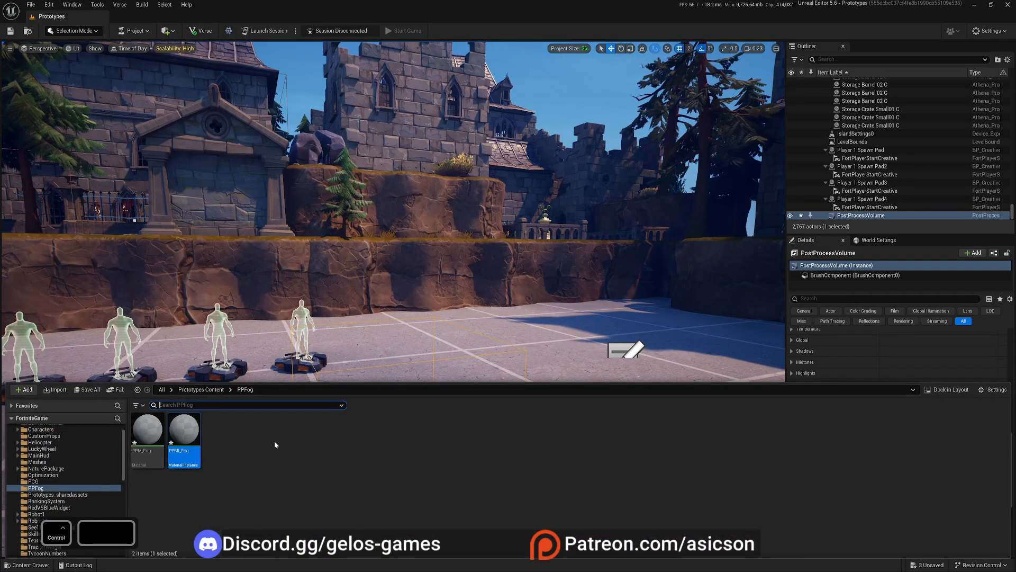
double_click(153, 439)
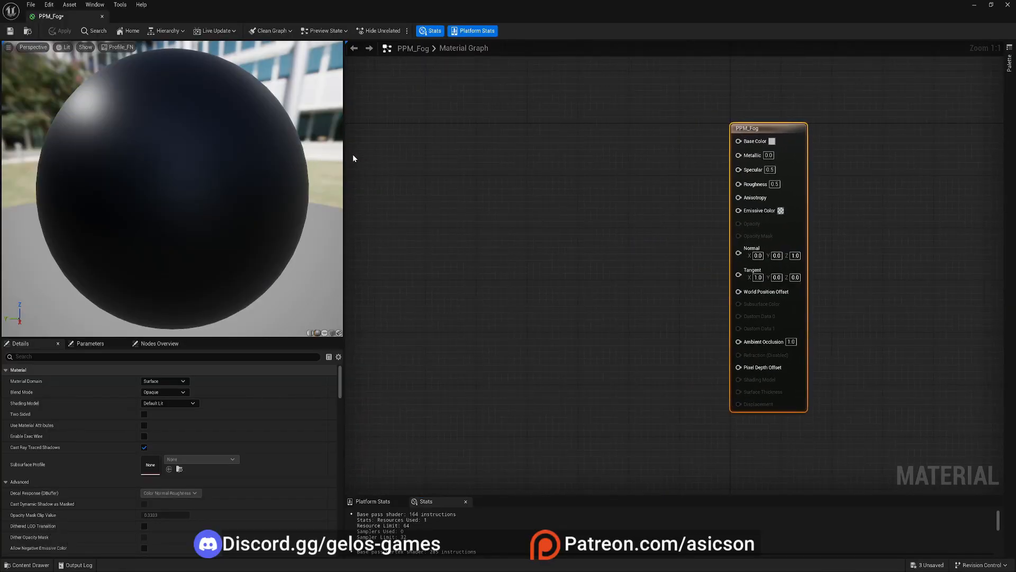
left_click_drag(345, 154, 233, 160)
left_click(389, 263)
left_click(121, 382)
left_click(112, 420)
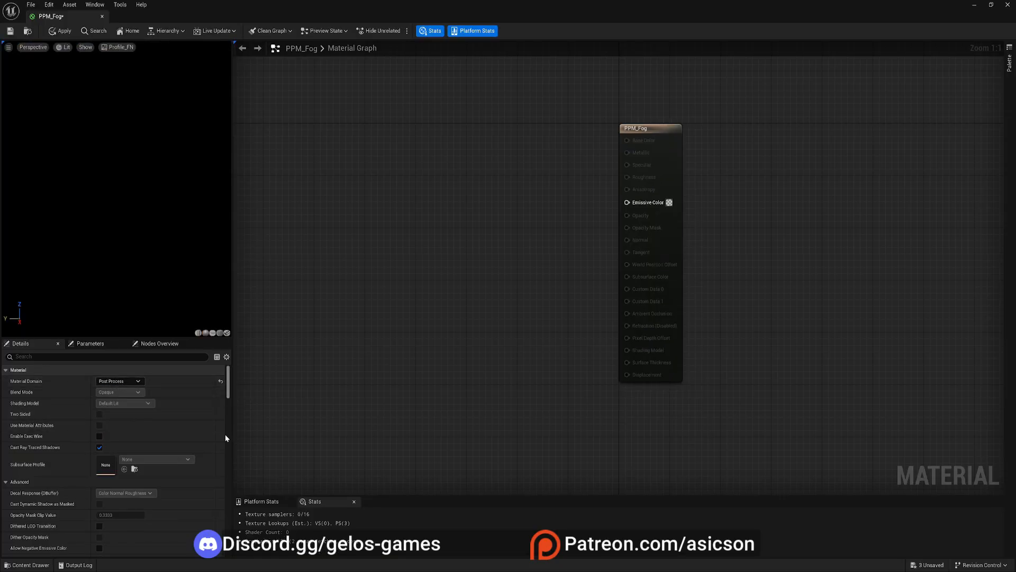
- Add a SceneTexture node to the material graph, in the empty area before the PPM_Fog output node
right_click_drag(361, 290, 502, 280)
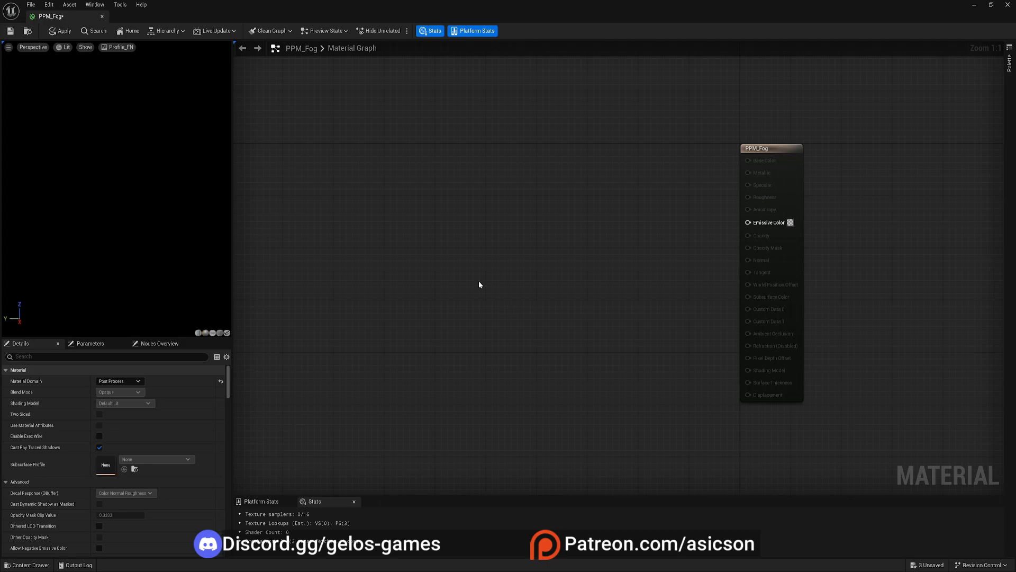
right_click_drag(476, 281, 494, 237)
right_click(494, 237)
type("scene")
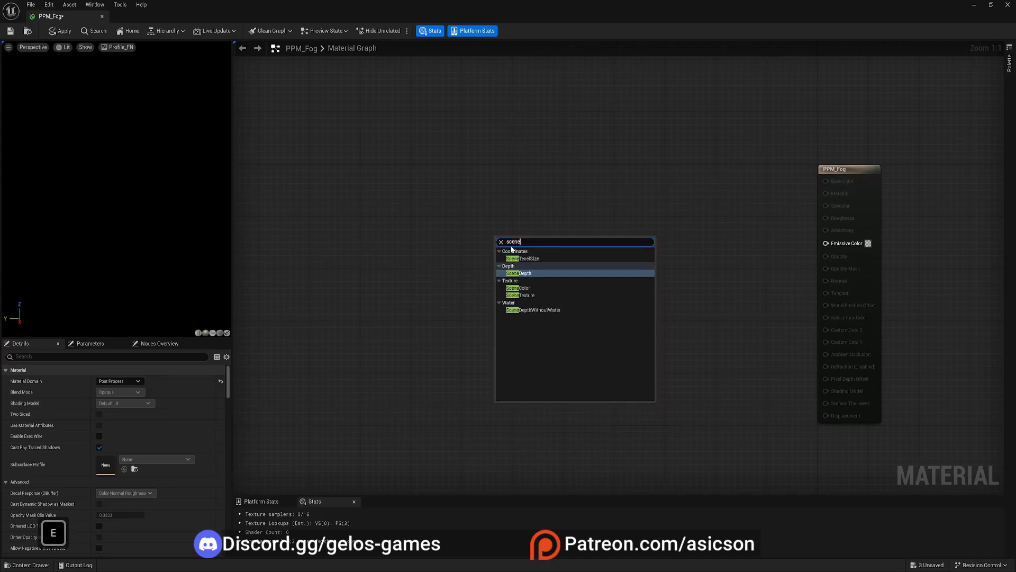
left_click(522, 295)
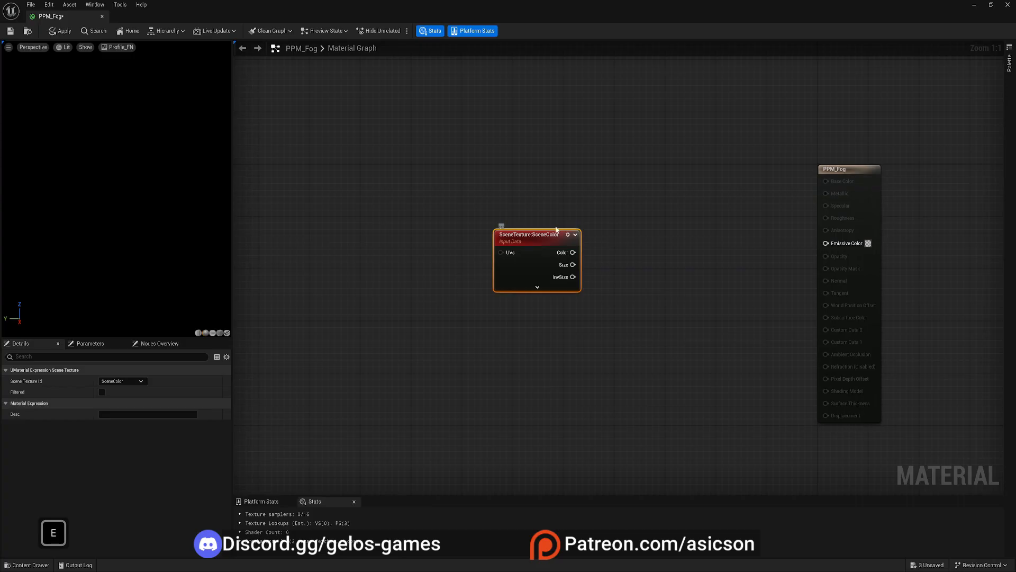
- Set the SceneTexture node's Scene Texture Id to PostProcessInput0 and connect its Color output to Emissive Color
left_click_drag(532, 238, 539, 219)
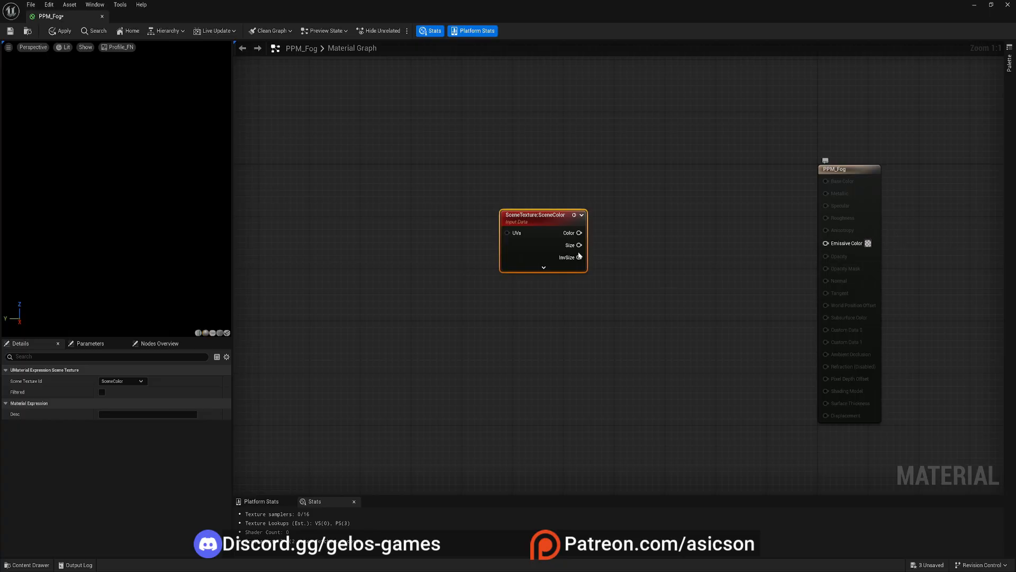
left_click(123, 381)
scroll(124, 466, "down", 3)
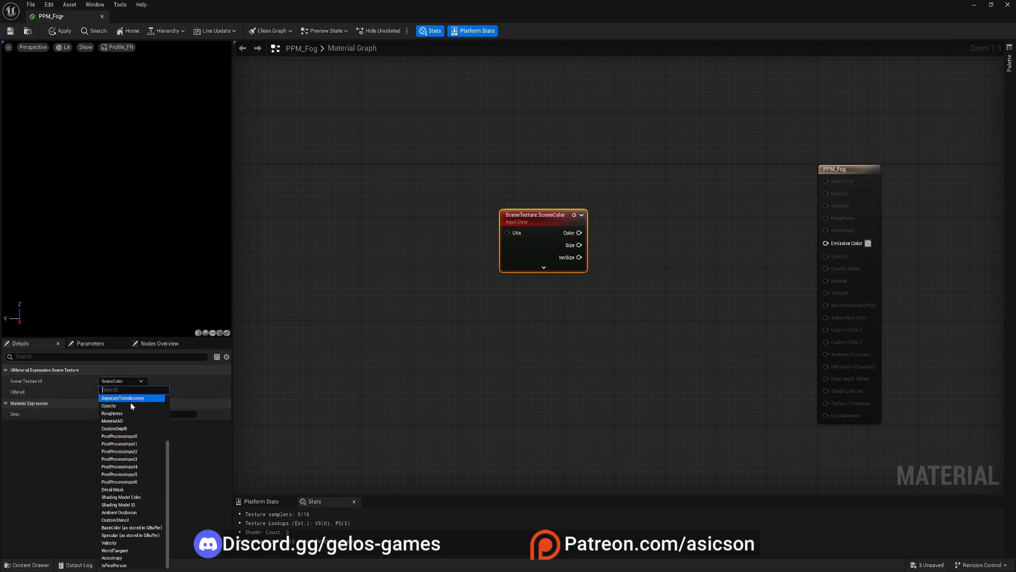
scroll(125, 460, "up", 3)
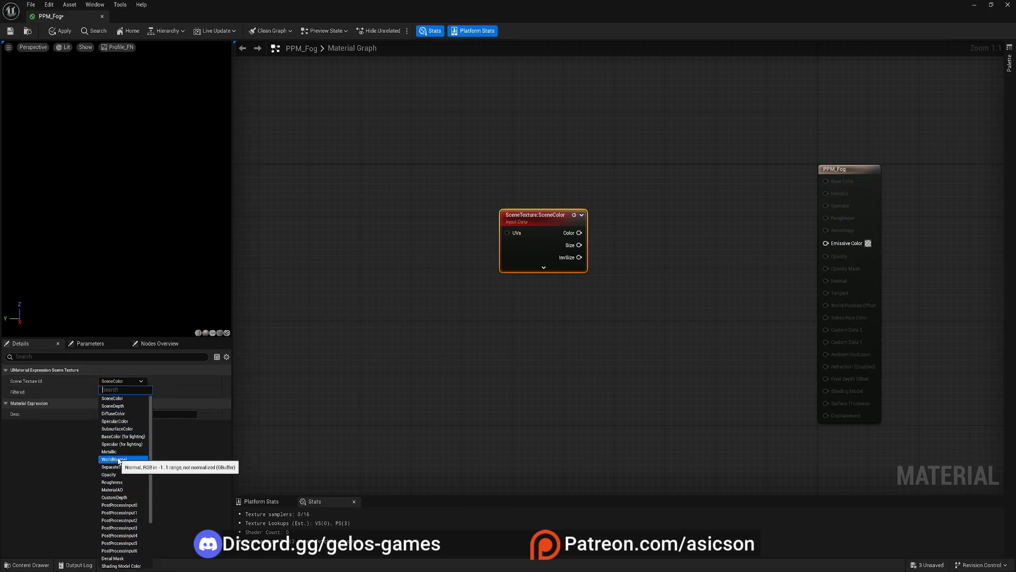
scroll(119, 461, "down", 2)
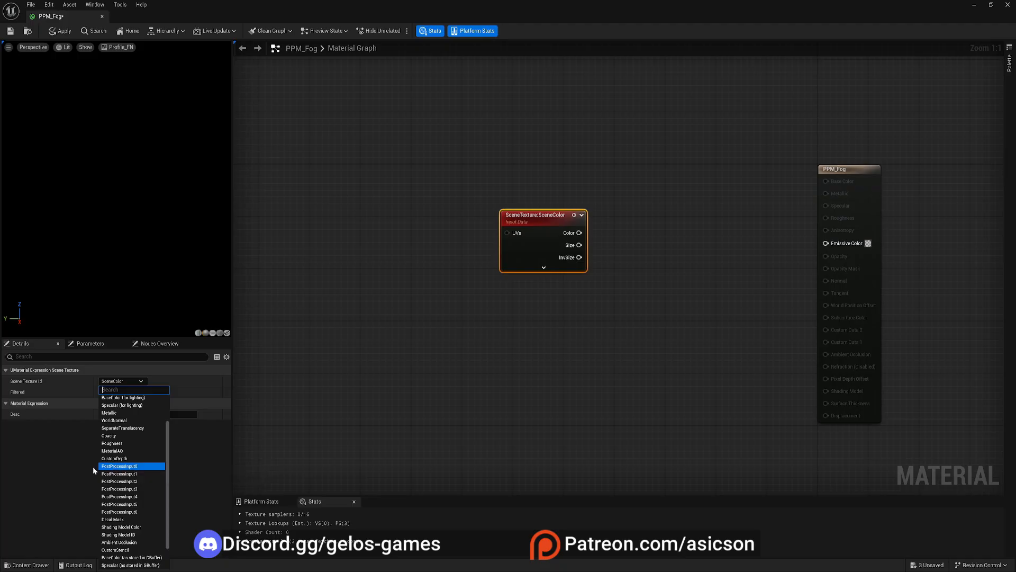
left_click(131, 467)
left_click_drag(597, 233, 833, 252)
- Save the PPM_Fog material and float its editor window over the level to look at the effect in the viewport
left_click(9, 32)
left_click_drag(175, 11, 516, 323)
right_click_drag(466, 222, 572, 204)
right_click_drag(74, 239, 12, 236)
left_click_drag(561, 312, 402, 185)
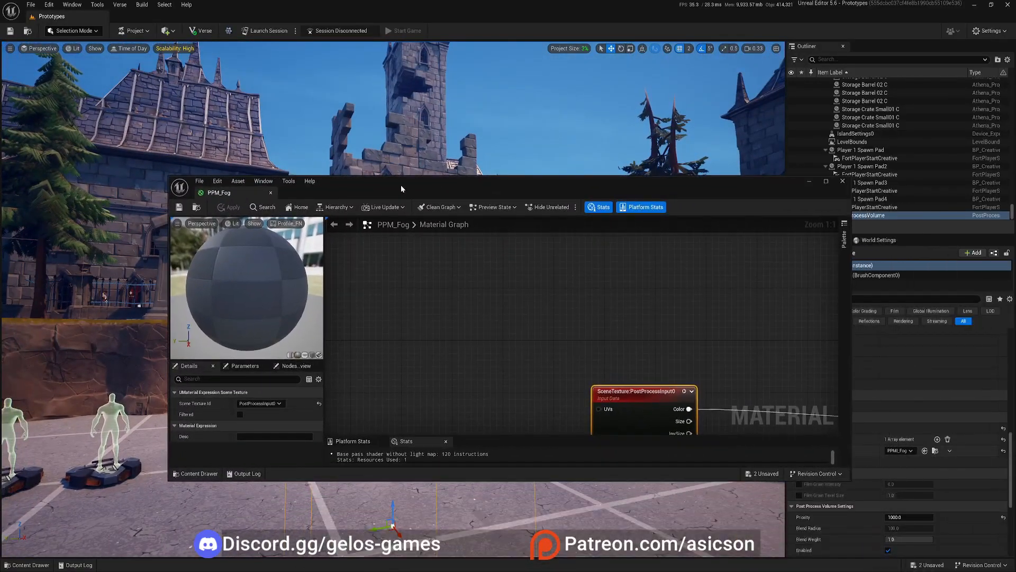
- Add a Multiply node with the SceneTexture Color in A and a new three-component vector constant in B
right_click_drag(652, 401, 576, 342)
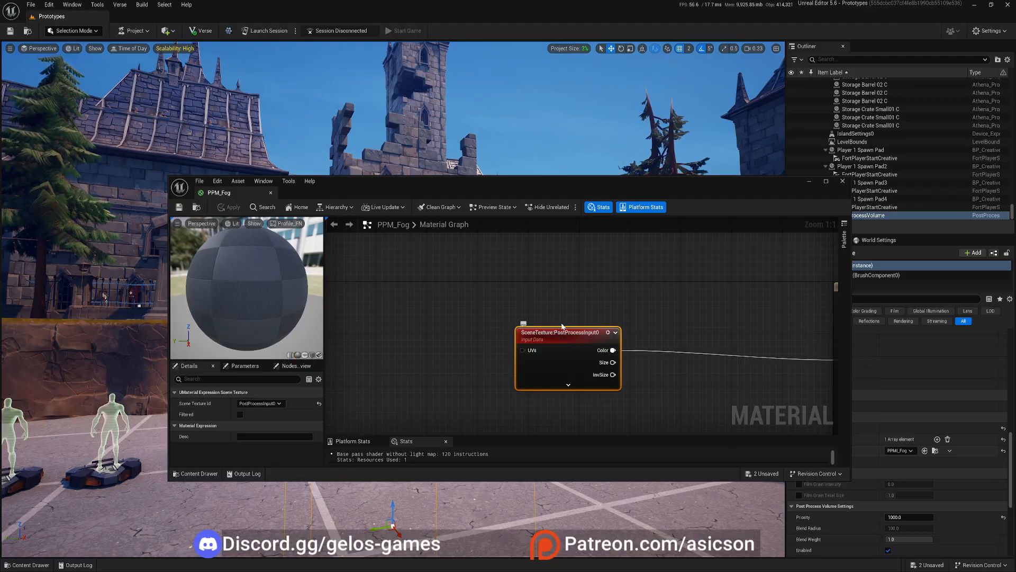
right_click_drag(656, 347, 582, 322)
left_click(593, 327)
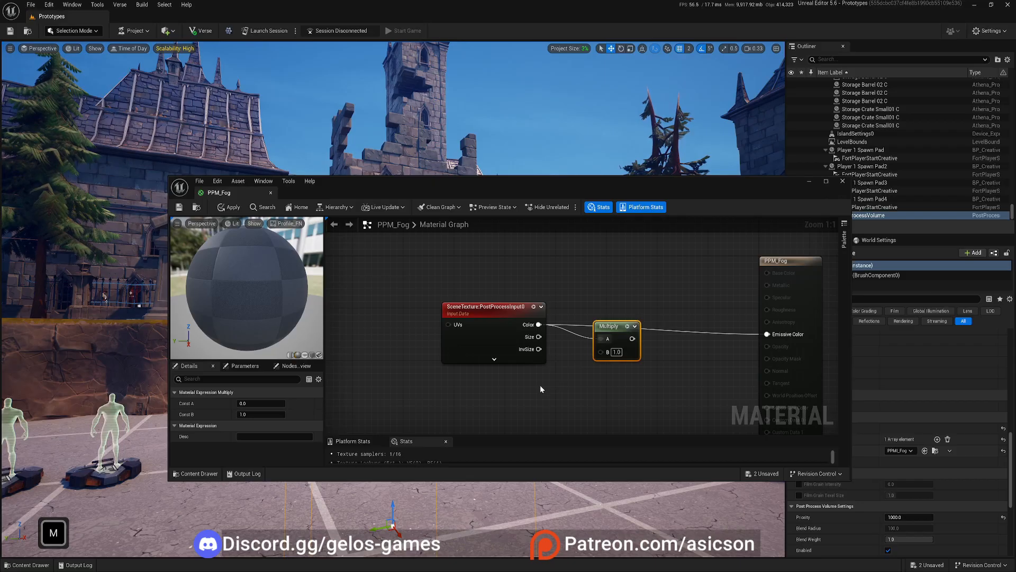
key("3")
left_click(525, 382)
left_click_drag(602, 397, 601, 352)
left_click_drag(600, 406, 532, 401)
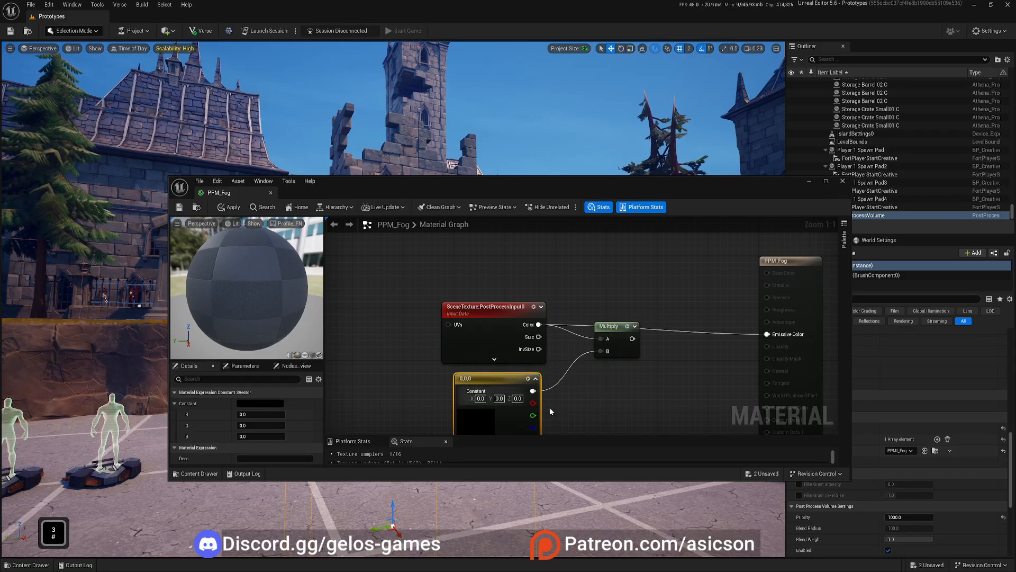
- Set the vector constant's colour to a light turquoise of about 0.396, 1.0, 0.891
right_click_drag(532, 403, 531, 343)
left_click(266, 402)
left_click_drag(309, 399, 288, 403)
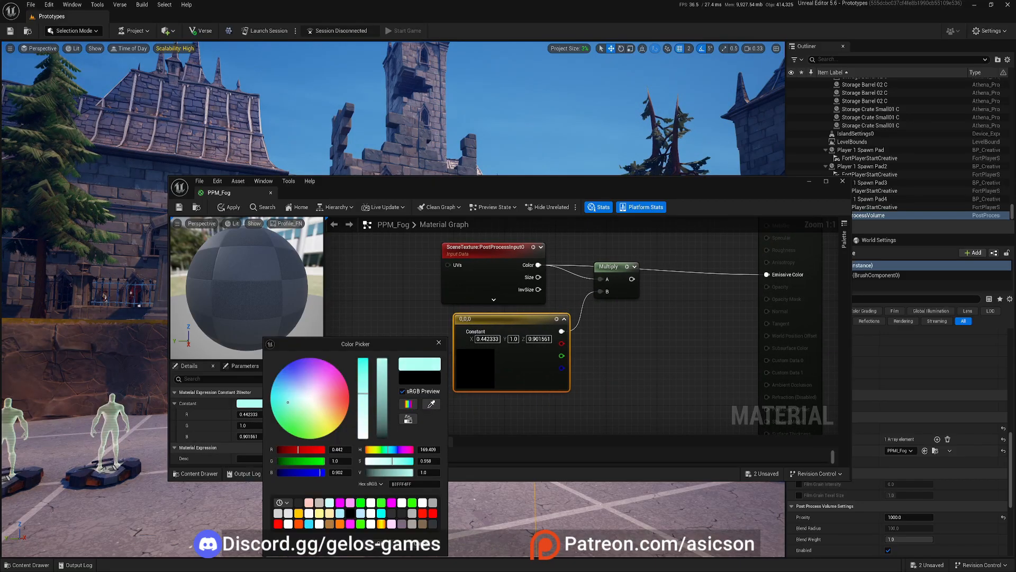
left_click_drag(385, 343, 348, 281)
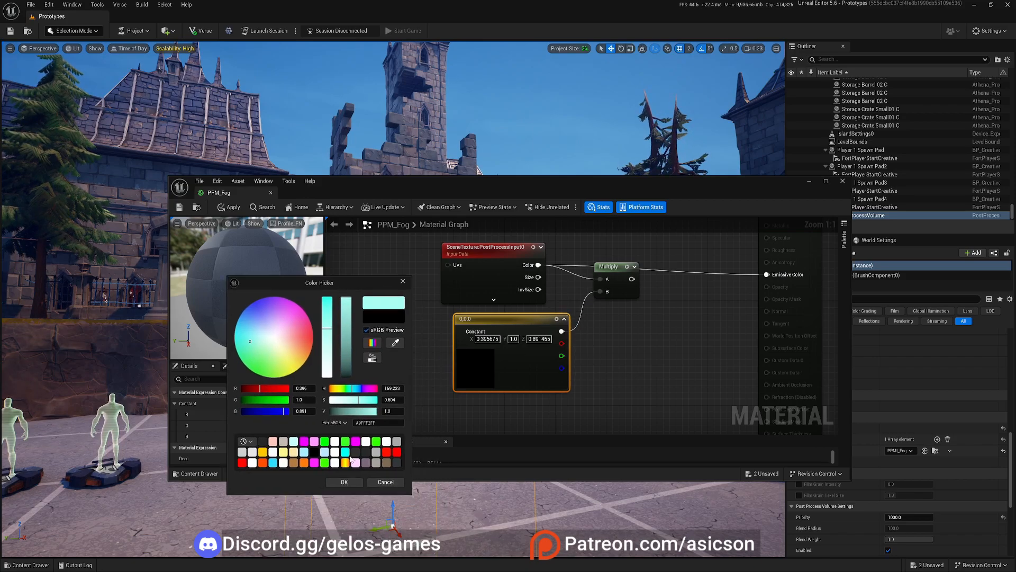
left_click(343, 483)
- Connect the Multiply node's output to Emissive Color and try to save the material
right_click_drag(579, 268, 515, 291)
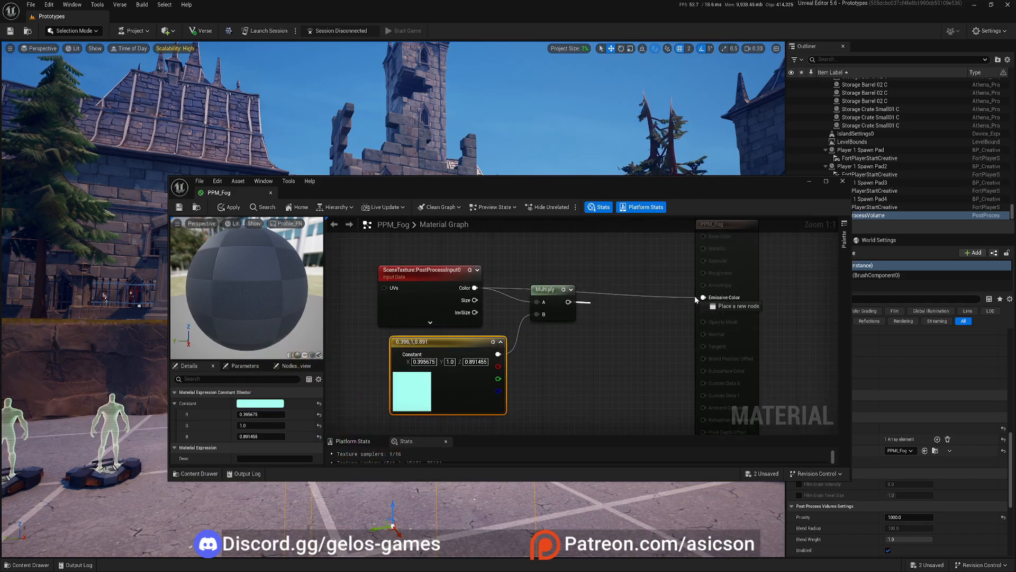
key("ctrl+s")
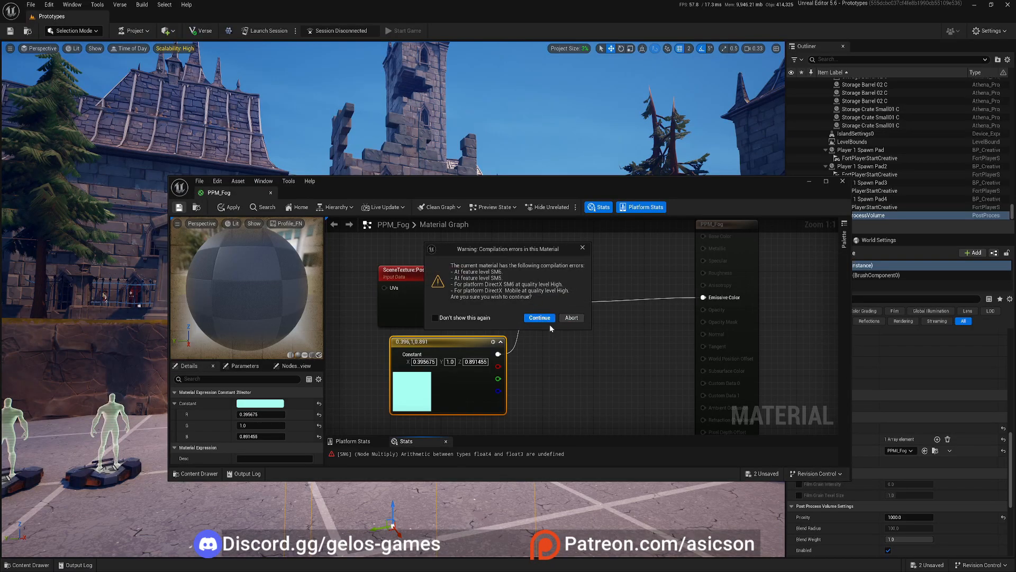
left_click(572, 318)
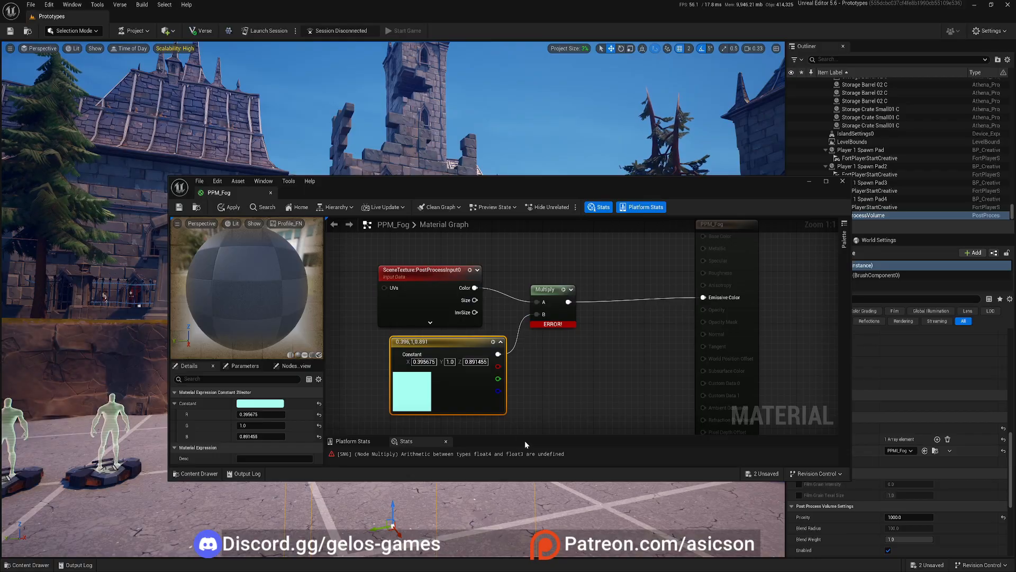
- Maximize the material editor and enlarge the Stats area to examine the compilation error on the Multiply node
left_click(826, 181)
right_click_drag(496, 358, 500, 304)
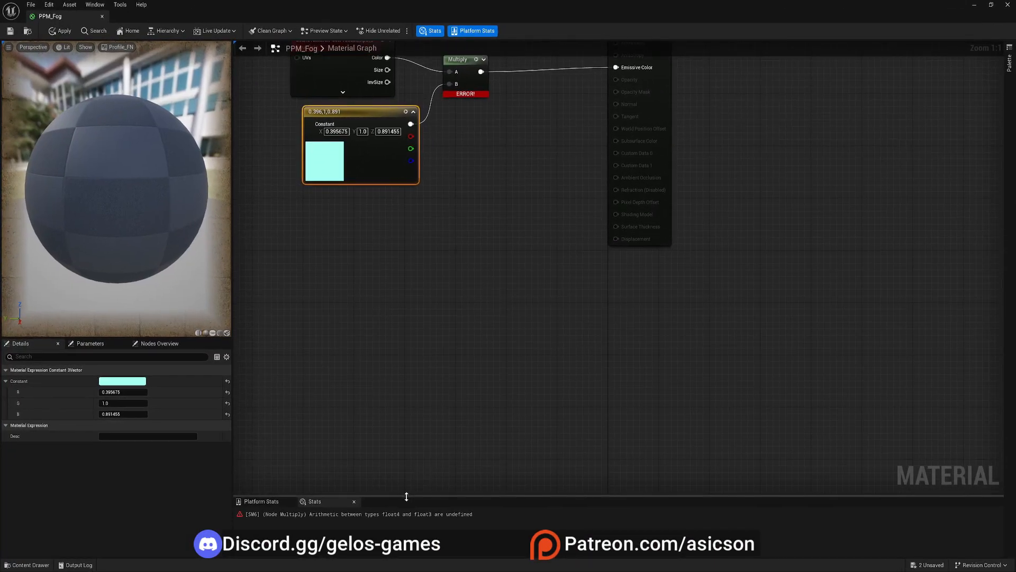
left_click_drag(406, 495, 413, 448)
right_click_drag(427, 240, 499, 302)
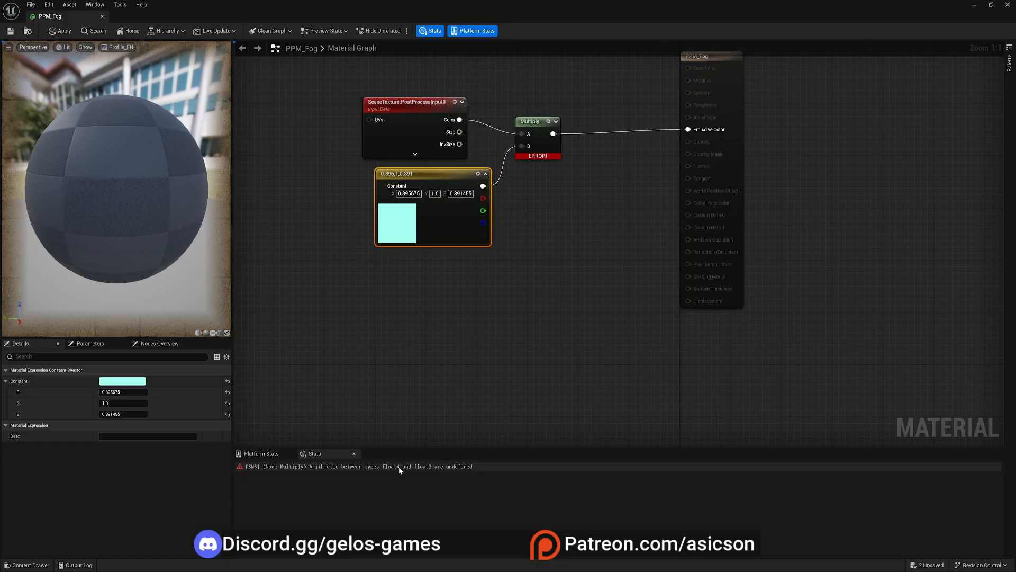
- Spread the nodes apart and insert a ComponentMask with R, G and B enabled between the SceneTexture Color and Multiply's A input
right_click_drag(547, 258, 588, 331)
left_click_drag(480, 200, 461, 178)
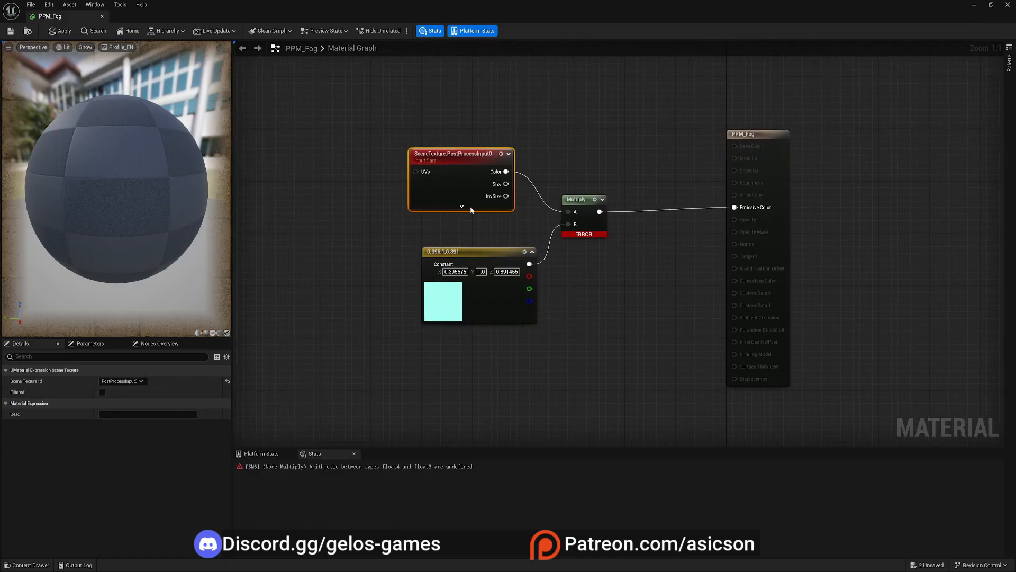
mouse_move(479, 260)
left_mouse_down()
mouse_move(427, 285)
mouse_move(472, 259)
left_mouse_up()
left_click_drag(503, 187, 465, 186)
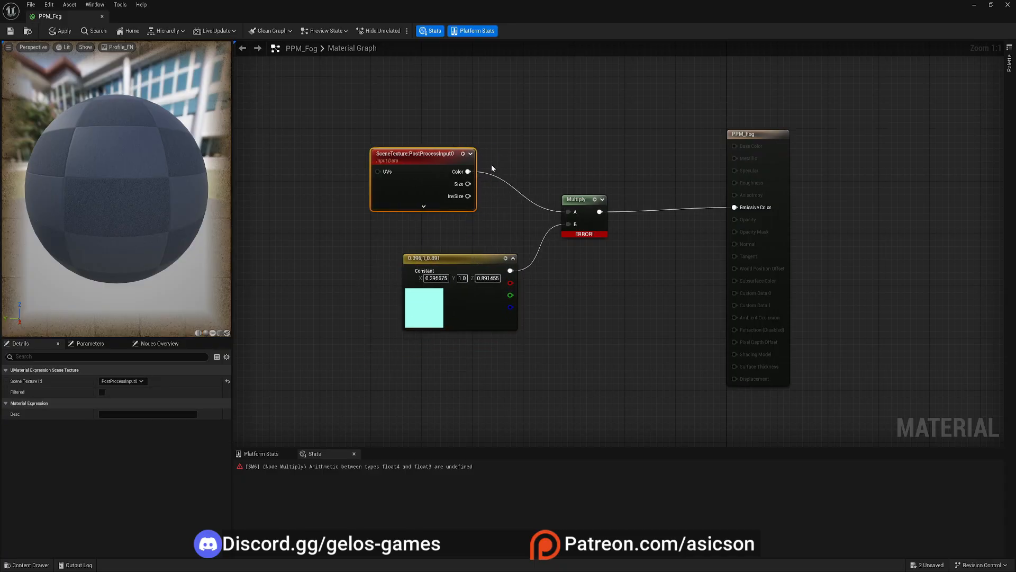
right_click(492, 168)
type("mas")
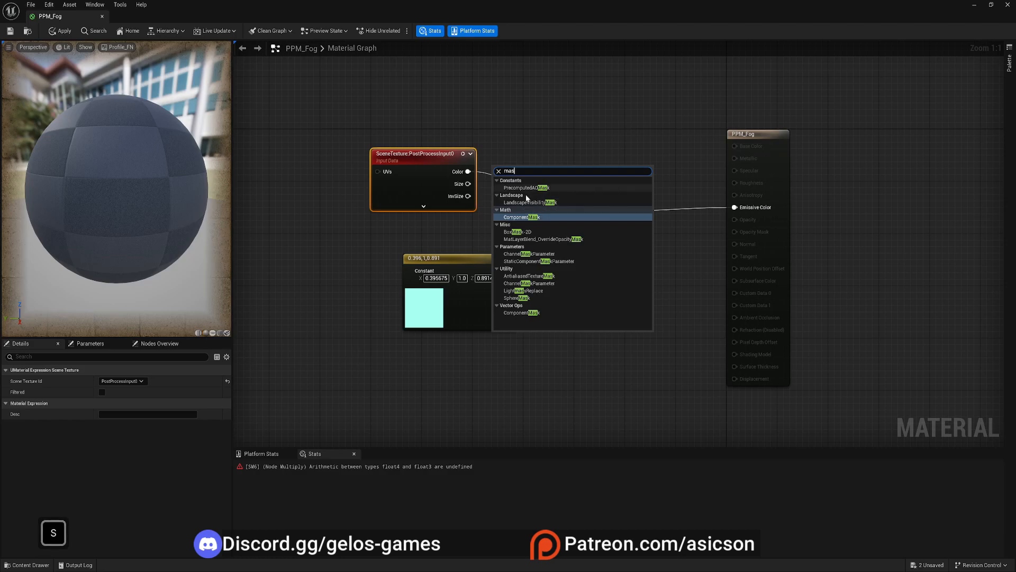
left_click(522, 218)
left_click_drag(477, 176, 567, 212)
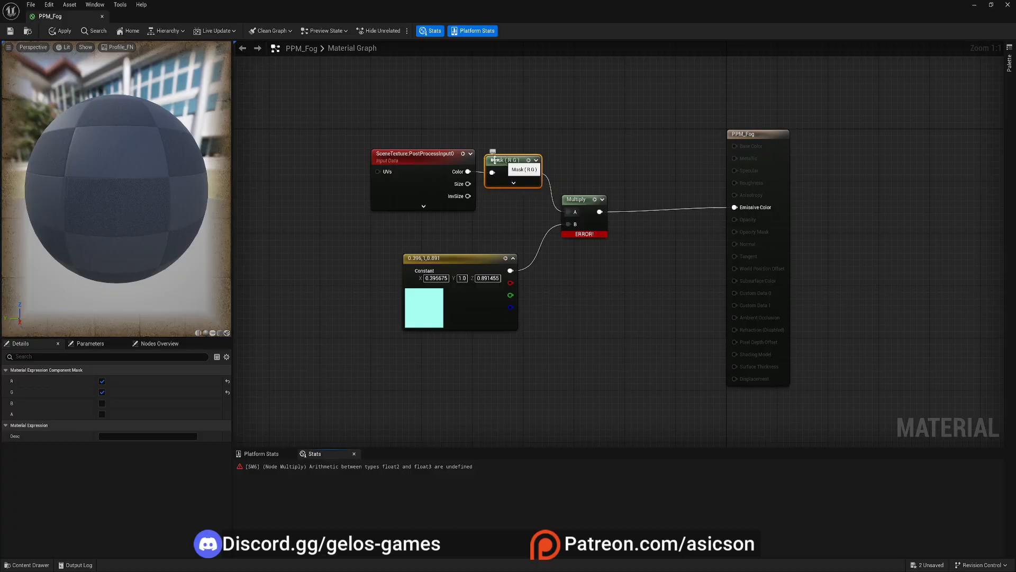
left_click(103, 404)
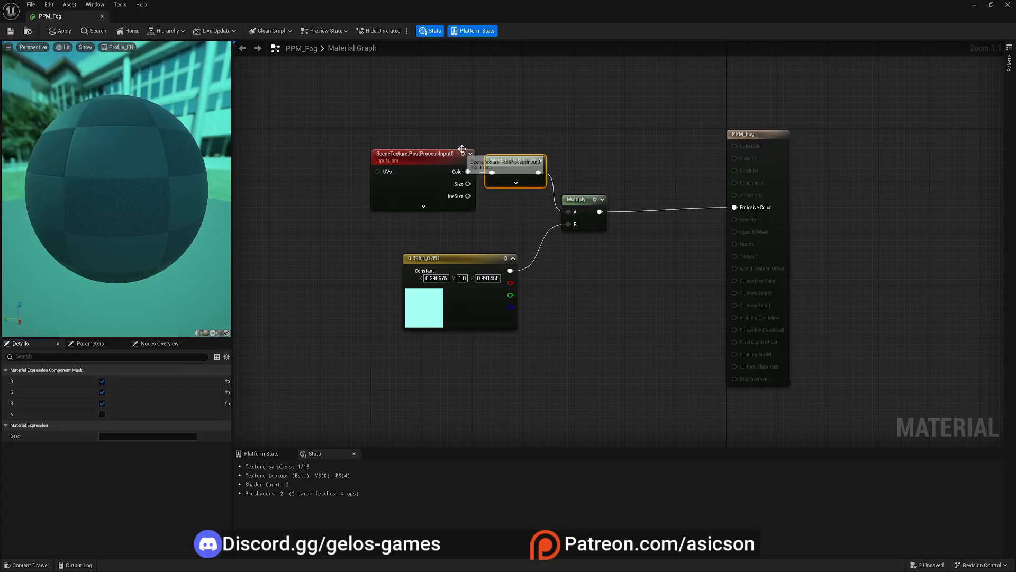
- Save the material and uncover the level viewport to inspect the tinted scene
left_click(10, 31)
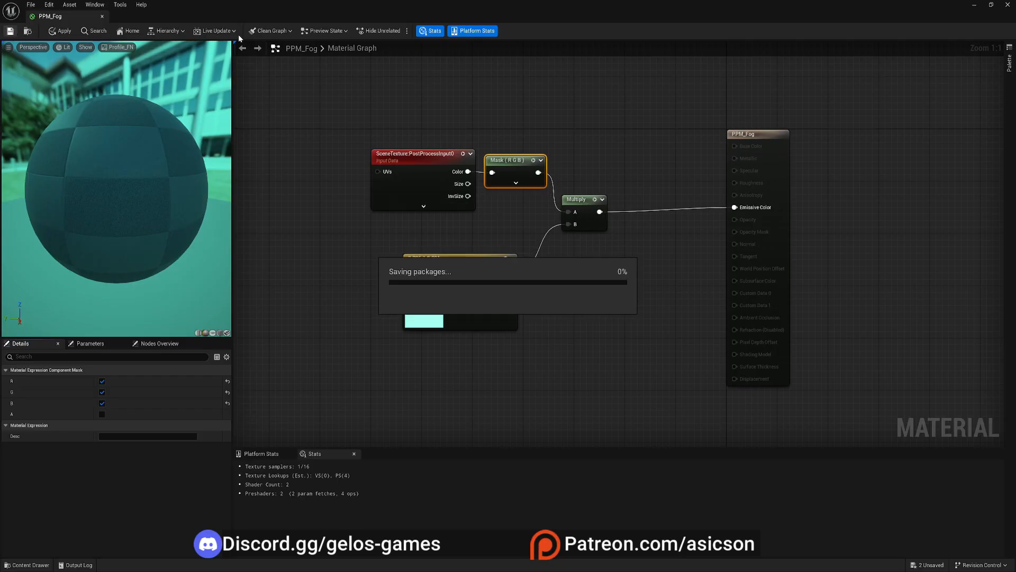
left_click_drag(239, 17, 676, 311)
right_click_drag(509, 212, 525, 260)
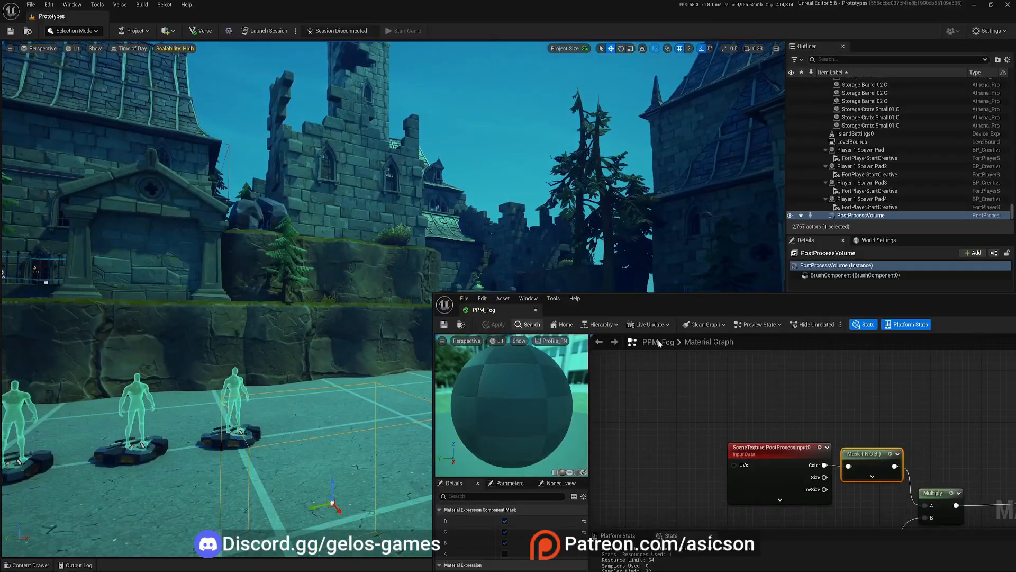
- Return to the maximized material editor, delete the Multiply node and move the vector constant away from the other nodes
left_click_drag(649, 300, 363, 0)
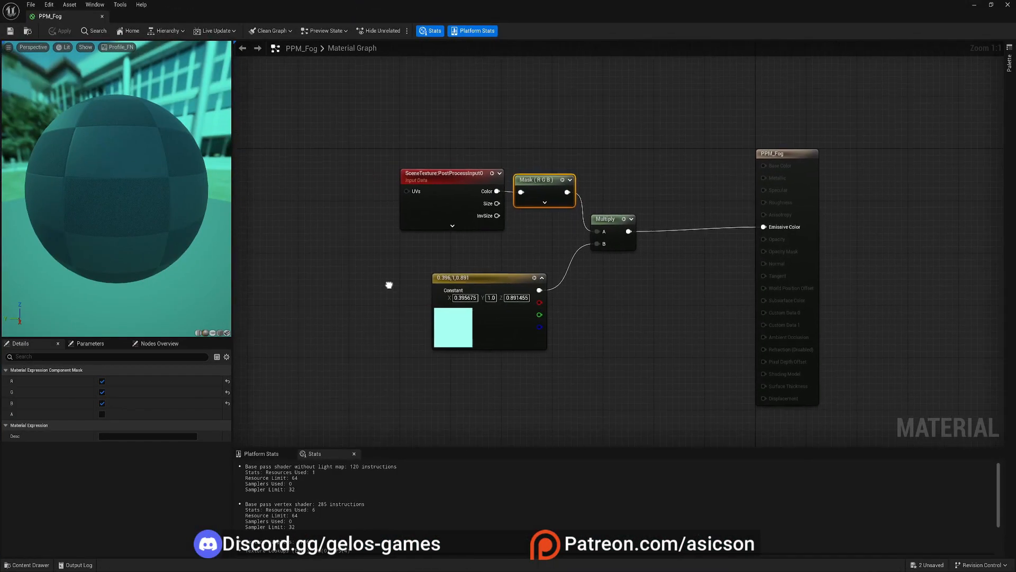
left_click(549, 227)
key("Delete")
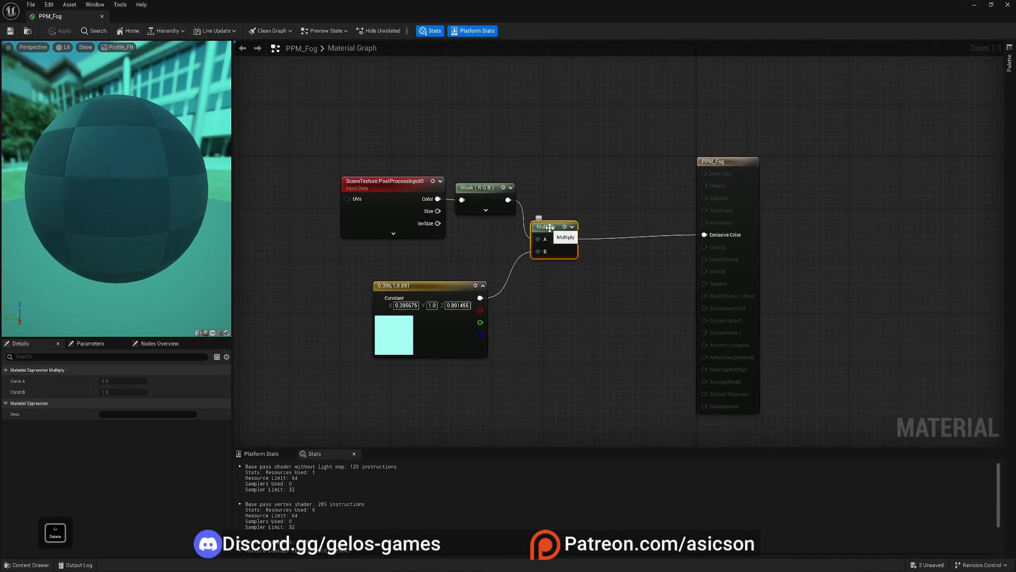
left_click(444, 286)
left_click_drag(443, 287, 257, 294)
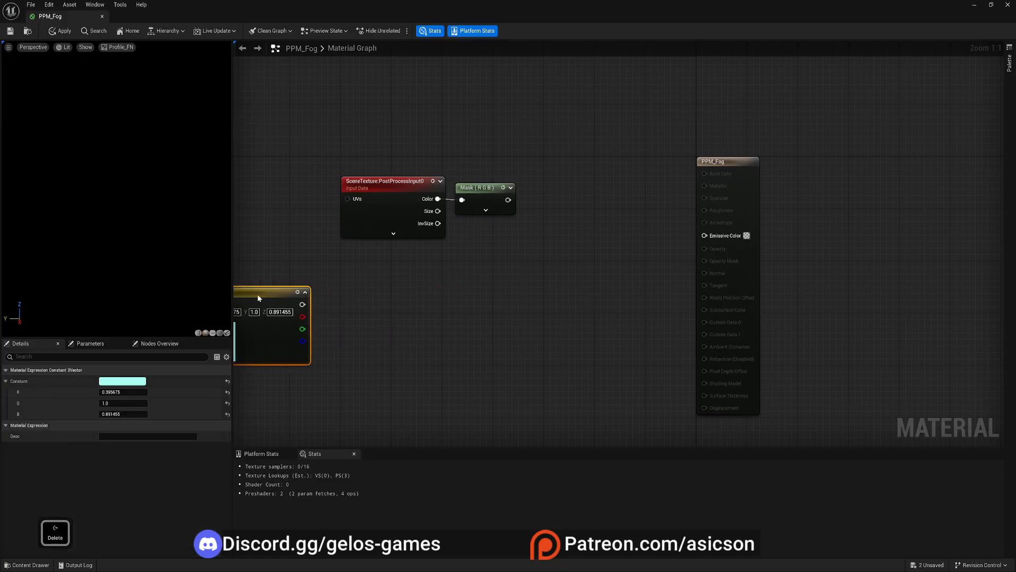
right_click_drag(507, 291, 576, 274)
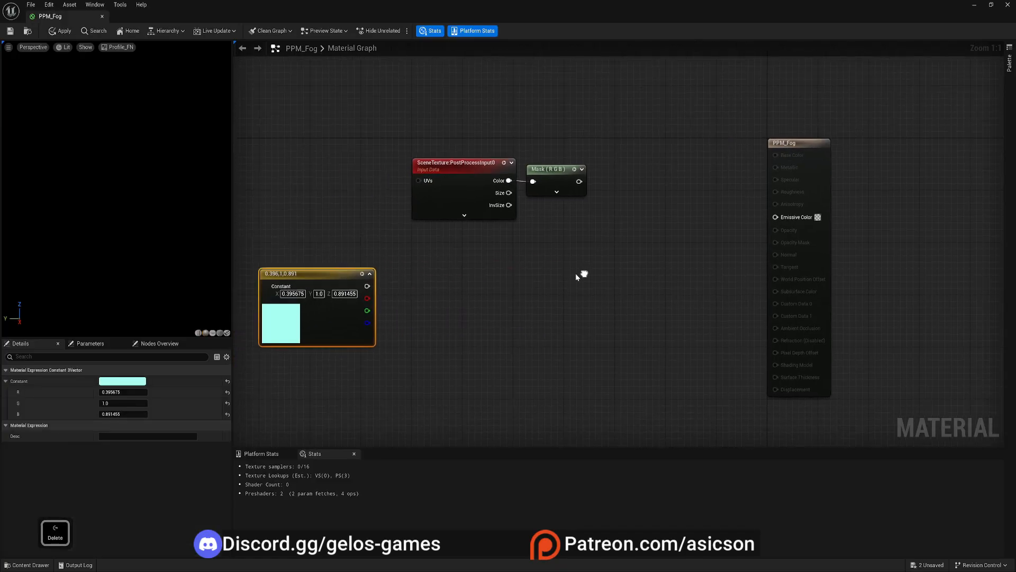
- Add a Lerp node, feeding the Mask output into A and connecting the Lerp output to Emissive Color
left_click(601, 219)
left_click_drag(577, 182, 647, 217)
left_click_drag(666, 227, 748, 216)
right_click_drag(580, 270, 660, 263)
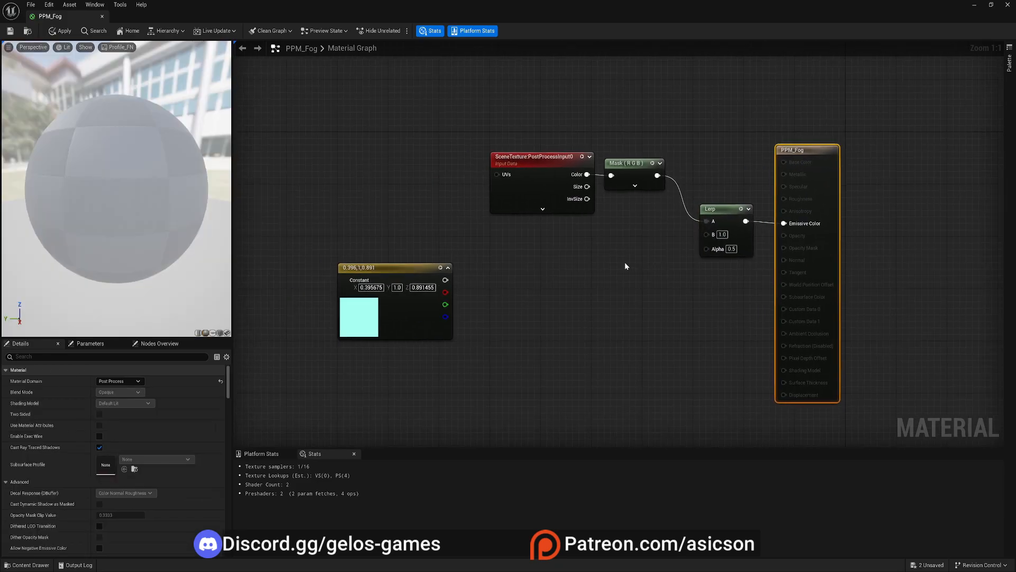
- Connect the vector constant to the Lerp's B input and place the constant below the SceneTexture node
left_click_drag(446, 280, 707, 234)
left_click_drag(419, 268, 558, 232)
right_click_drag(570, 292, 514, 280)
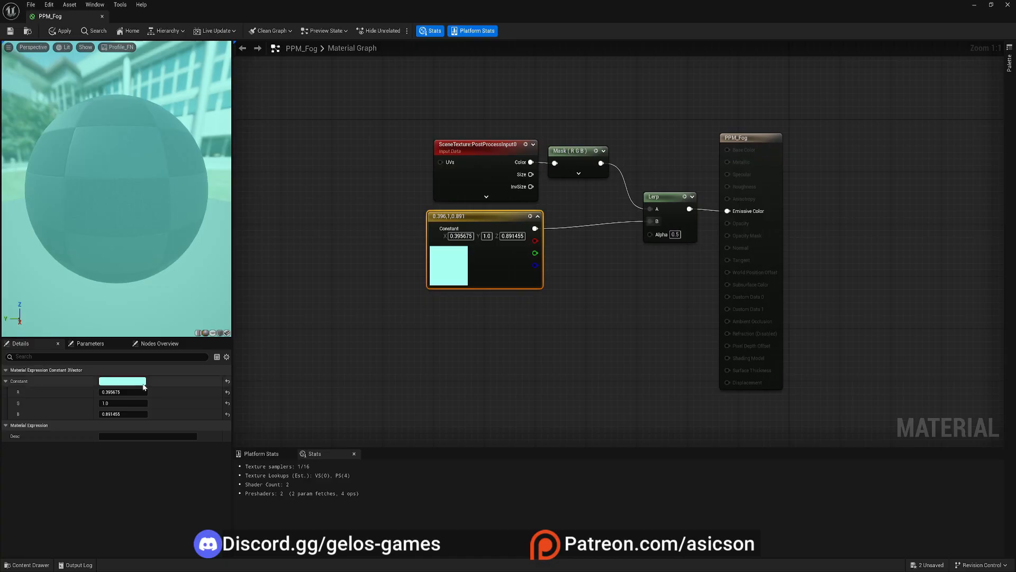
- Set the vector constant's colour to a muted grey-green of about 0.26, 0.332, 0.314
left_click(140, 382)
left_click(155, 402)
left_click_drag(251, 409, 252, 412)
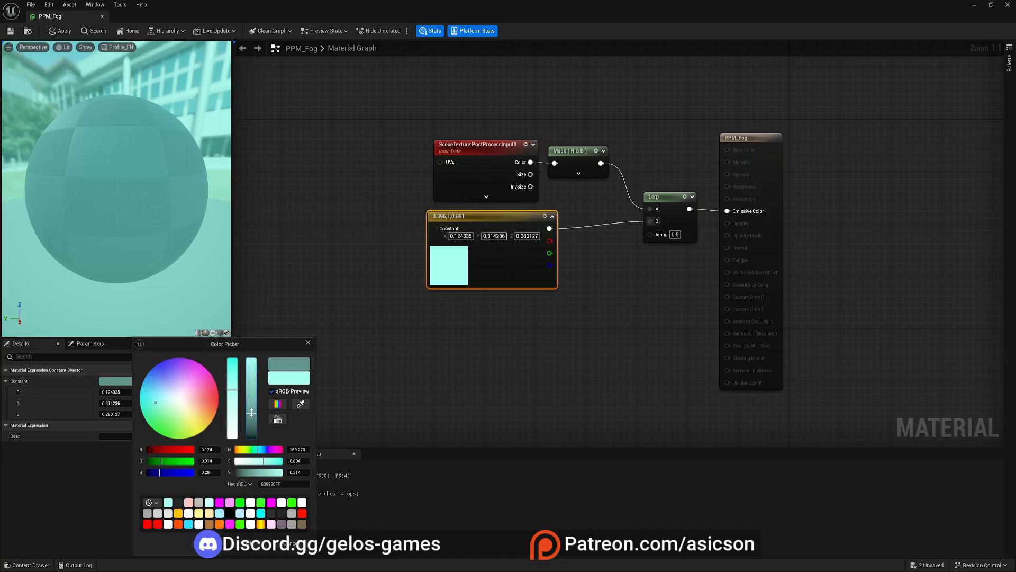
left_click(171, 401)
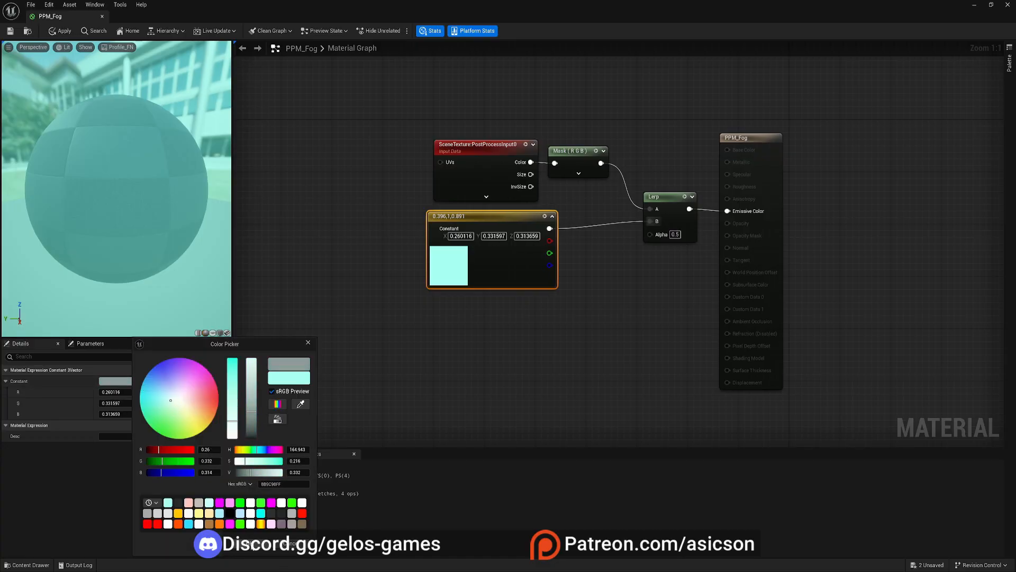
left_click(252, 545)
right_click_drag(616, 324, 587, 318)
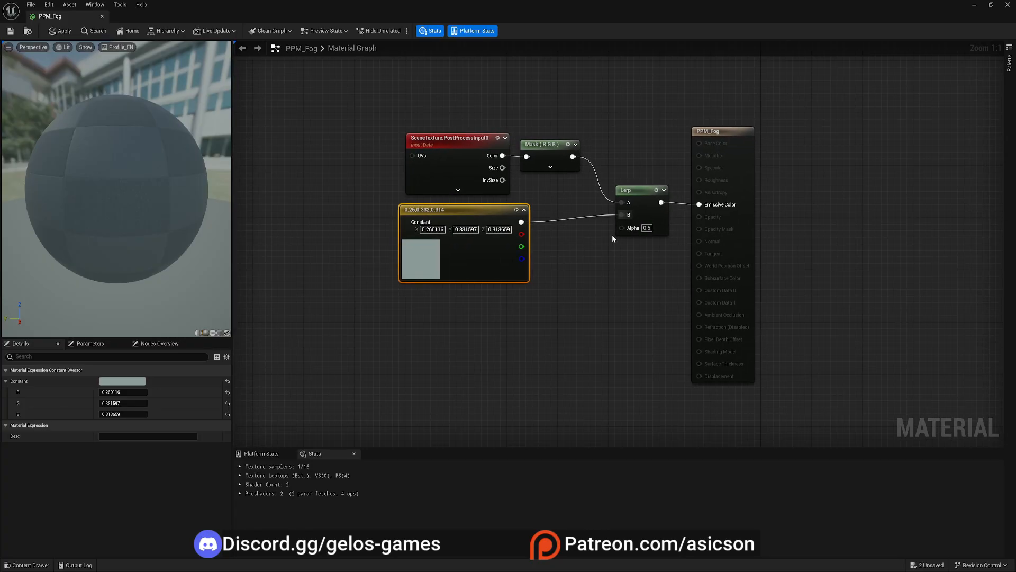
- Add a Depth Fade node to the graph in the empty area below the vector constant
right_click_drag(496, 329, 505, 321)
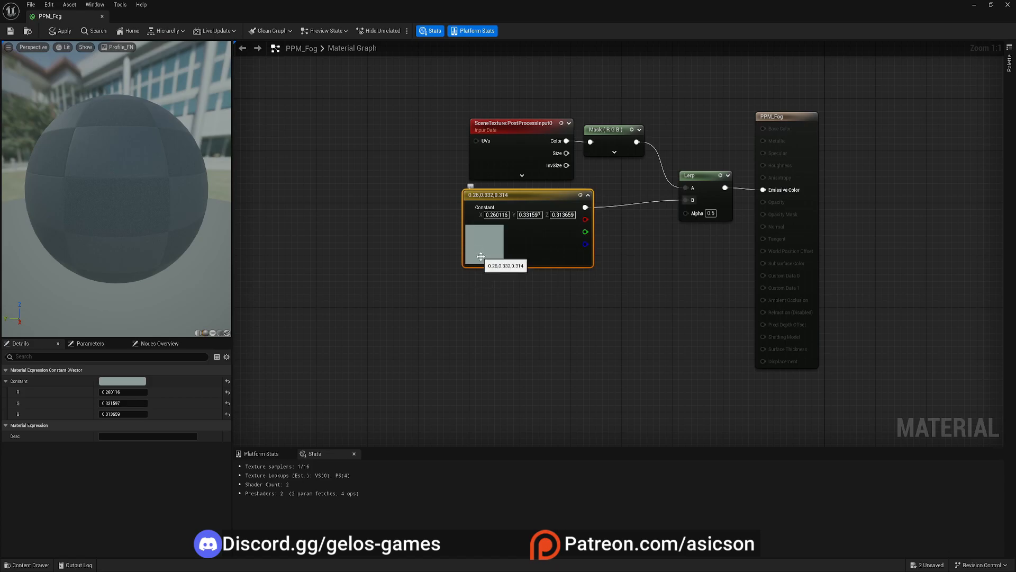
right_click_drag(418, 274, 424, 267)
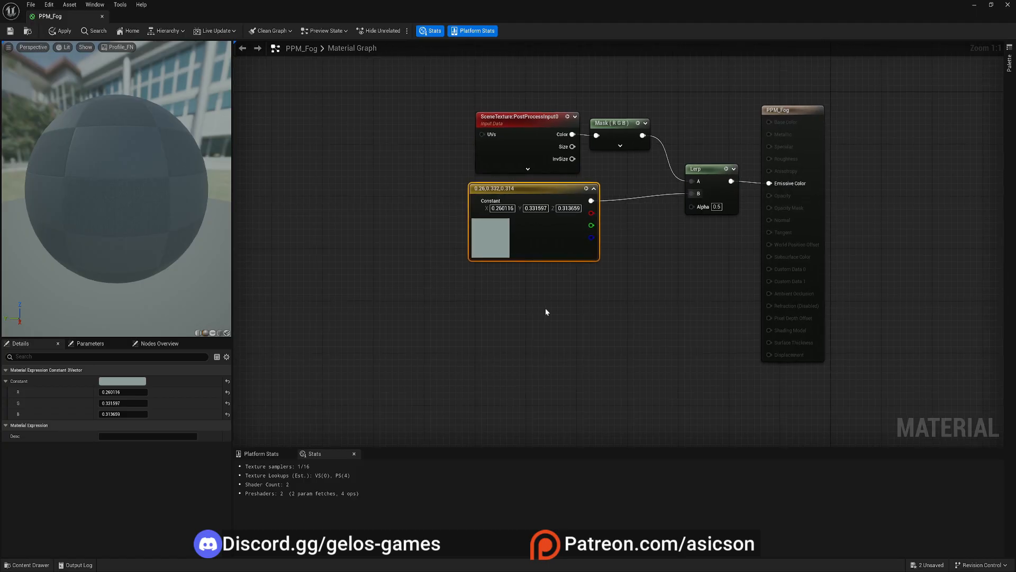
right_click(512, 305)
type("depth")
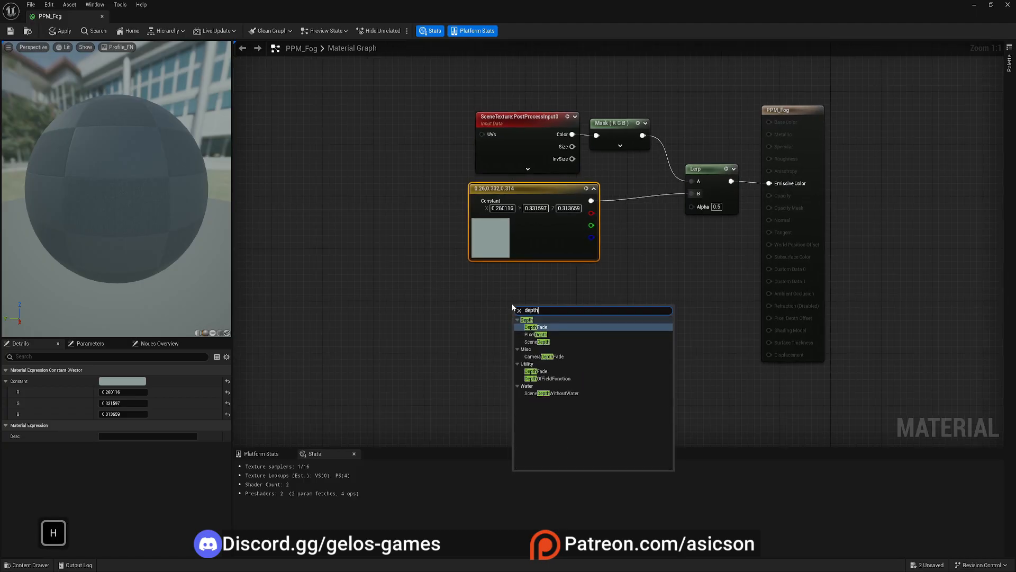
left_click(536, 328)
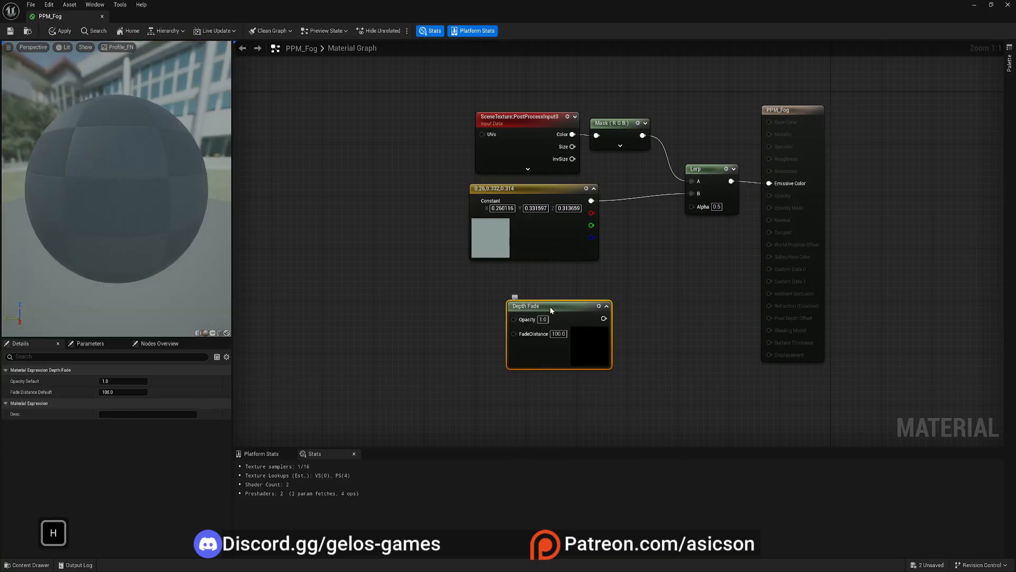
- Collapse the Depth Fade node's preview and move the node closer beneath the vector constant
left_click(607, 306)
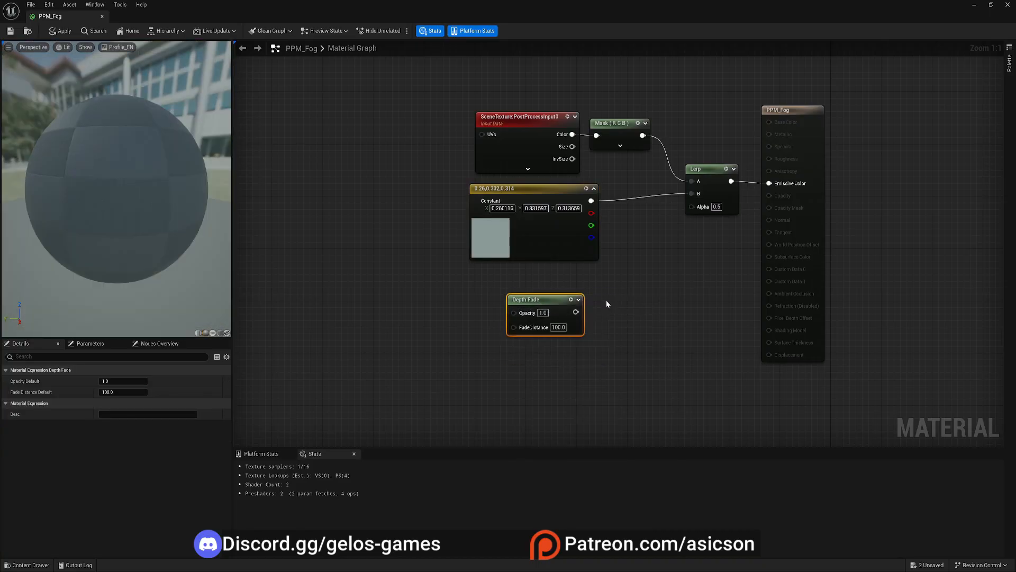
left_click_drag(553, 301, 564, 288)
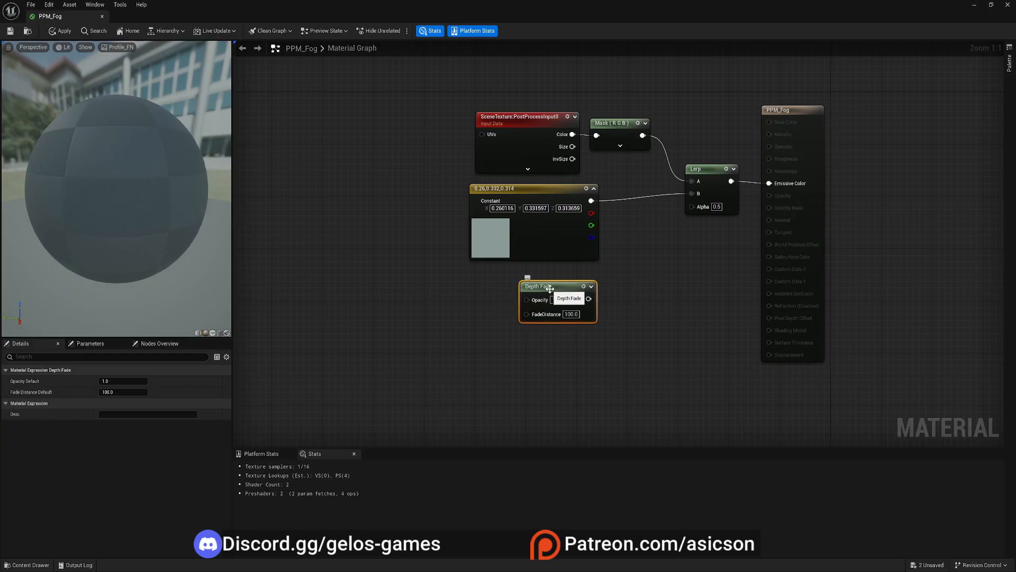
right_click_drag(673, 297, 644, 307)
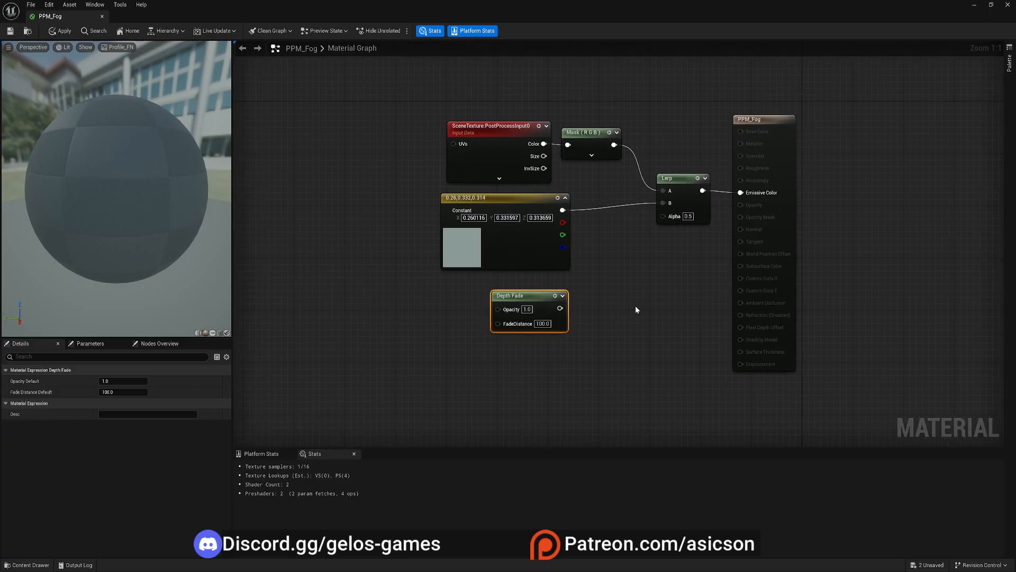
- Add a Saturate node fed by the Depth Fade output, and connect the Depth Fade output to the Lerp's Alpha
left_click_drag(559, 309, 589, 306)
type("sat")
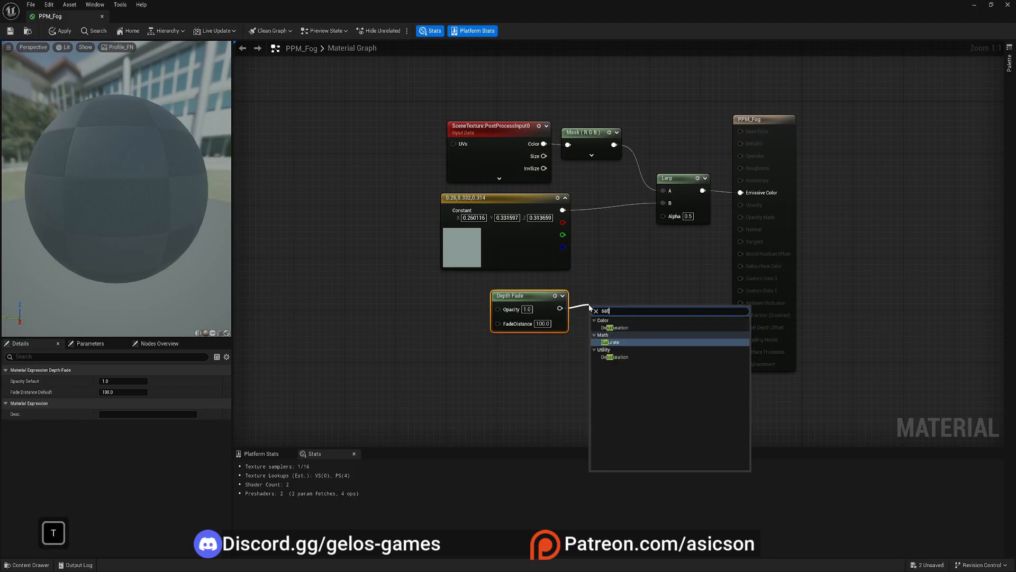
left_click(614, 343)
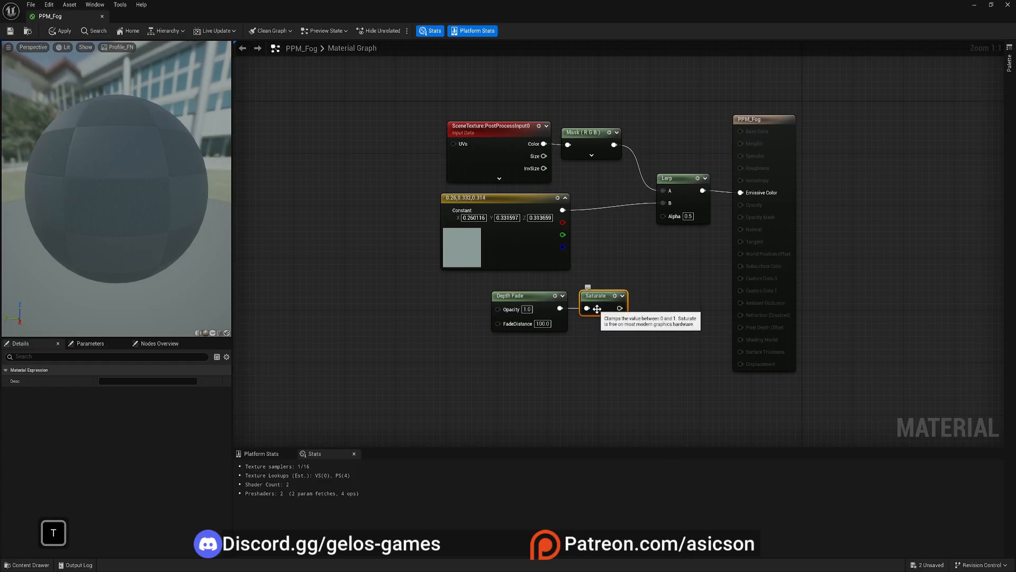
left_click_drag(620, 309, 663, 216)
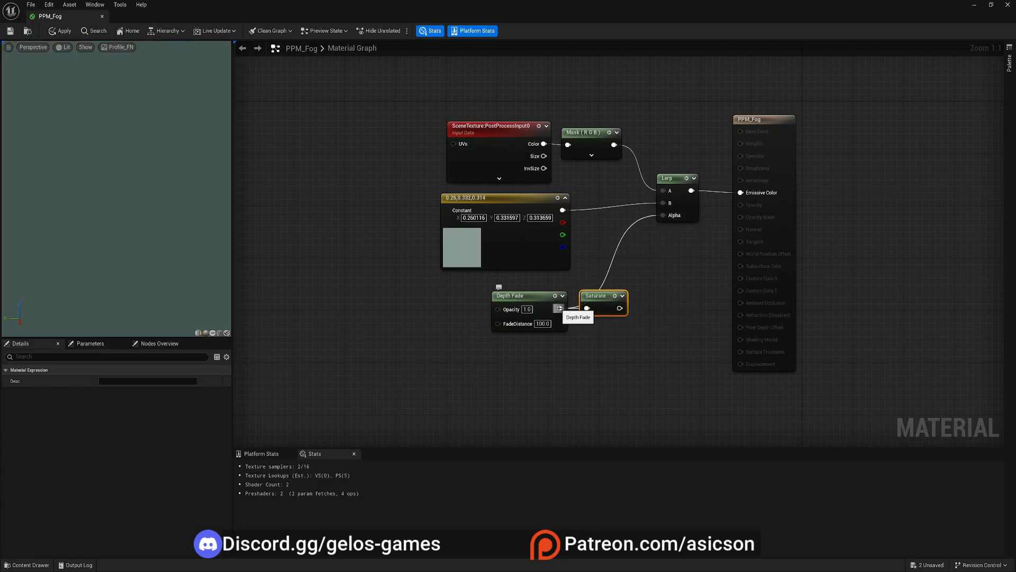
right_click_drag(415, 320, 484, 313)
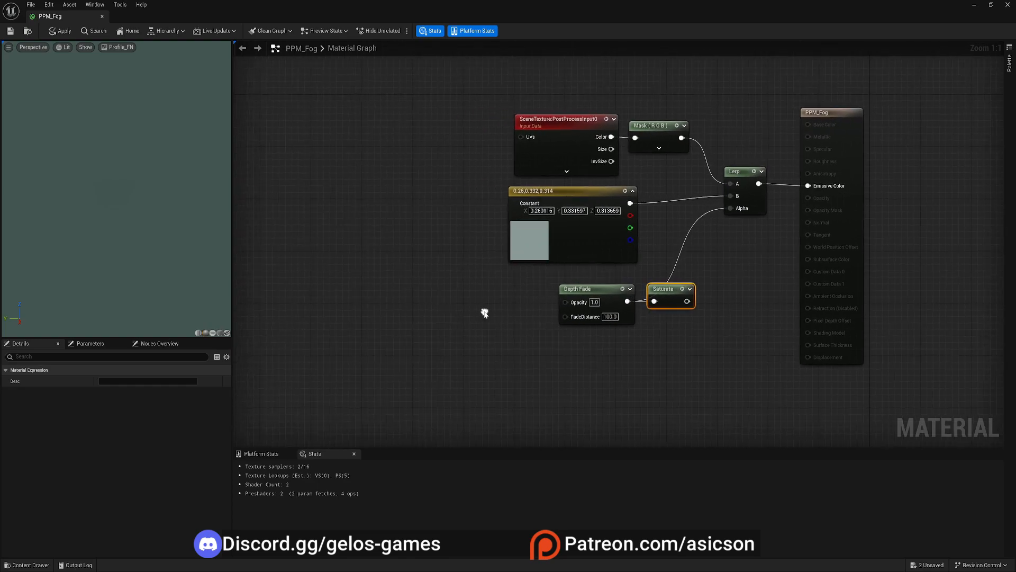
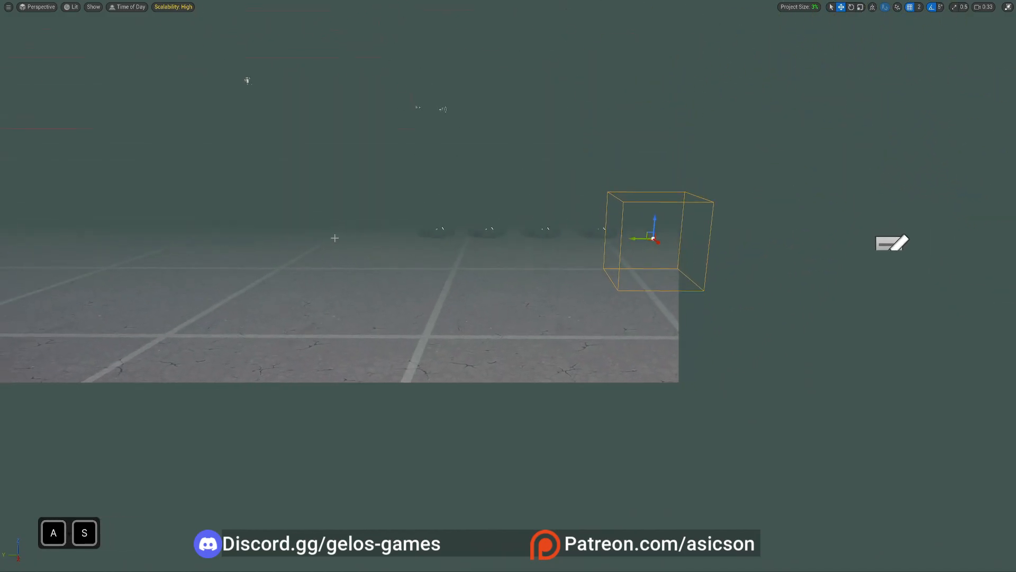
- Fly through the level around the spawn pads and stone wall to examine how the fog covers the viewport
key("s")
key("a")
key("w")
scroll(339, 217, "up", 2)
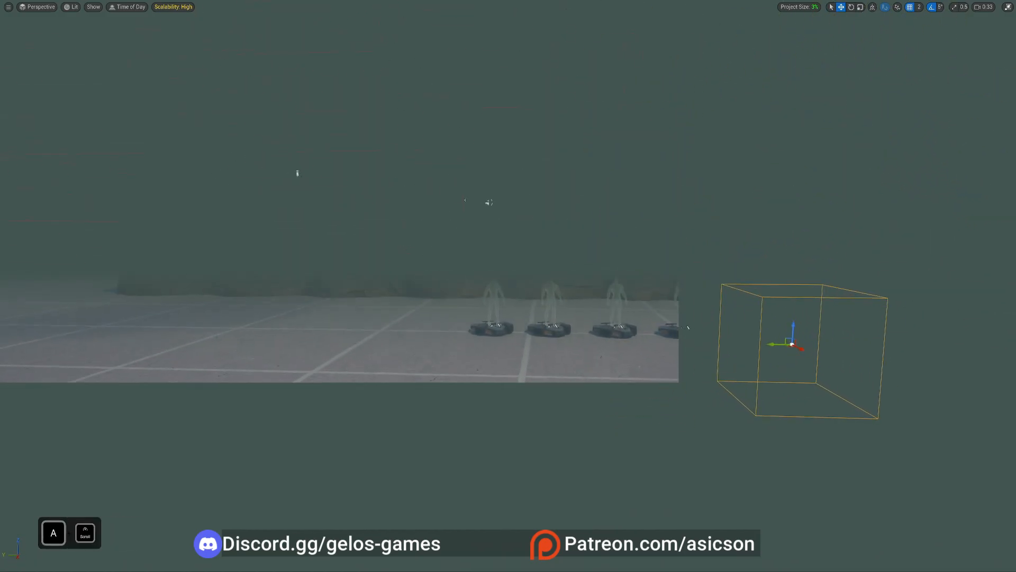
key("e")
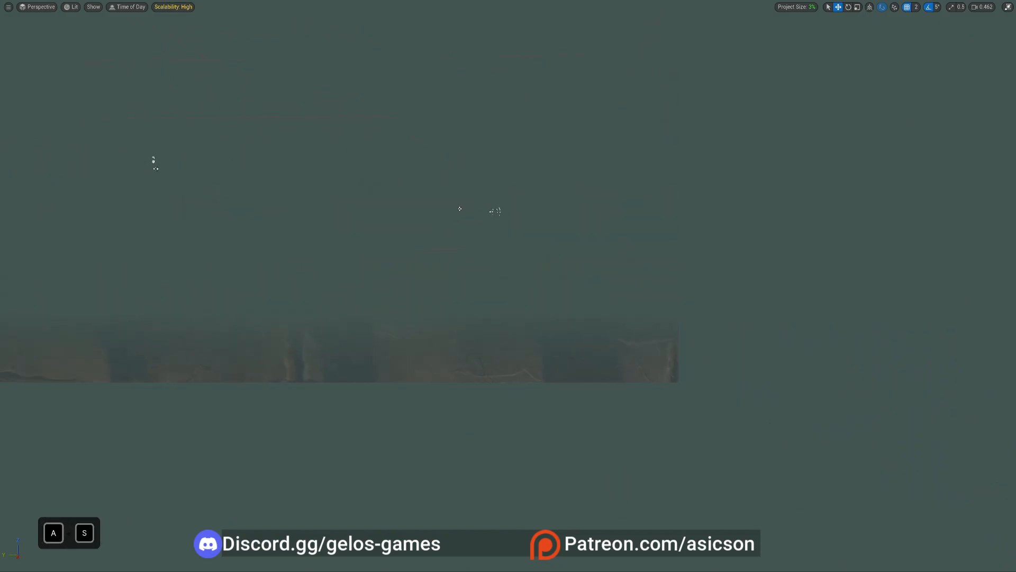
key("w")
key("e")
key("s")
key("q")
right_click_drag(807, 413, 808, 420)
key("d")
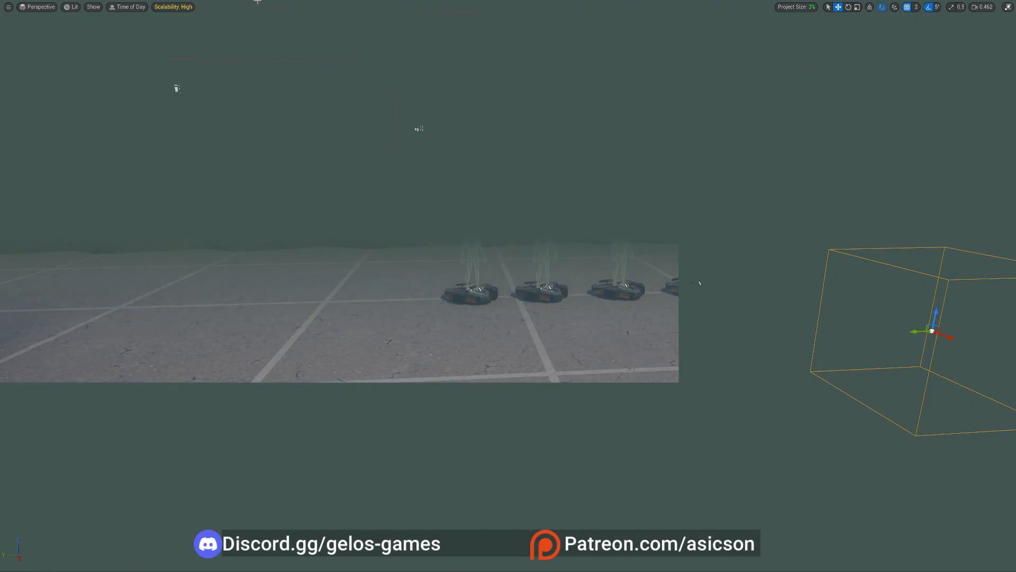
- Set the level viewport's anti-aliasing scalability to Low, leaving the other scalability groups at High
left_click(186, 6)
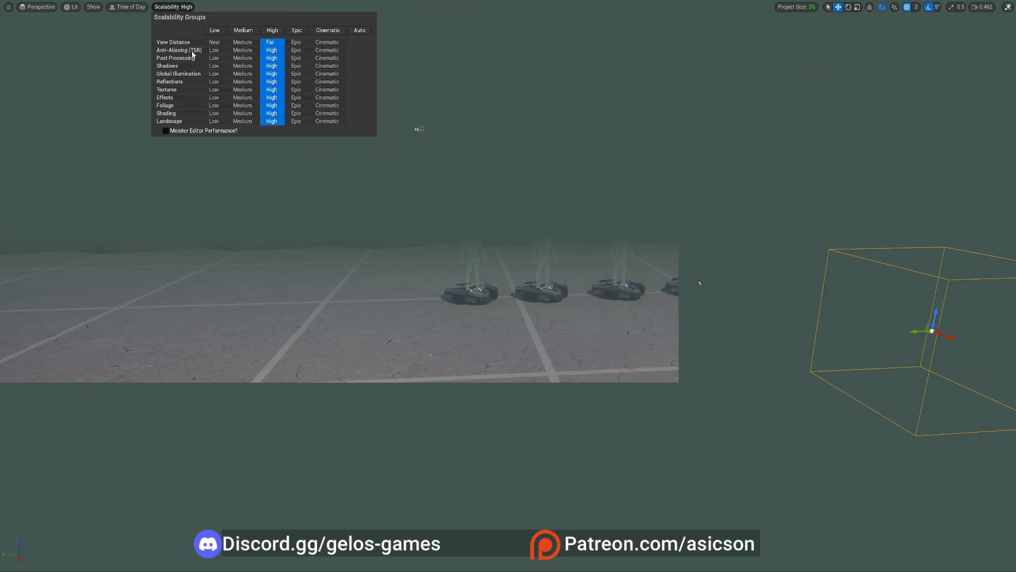
right_click_drag(429, 272, 441, 271)
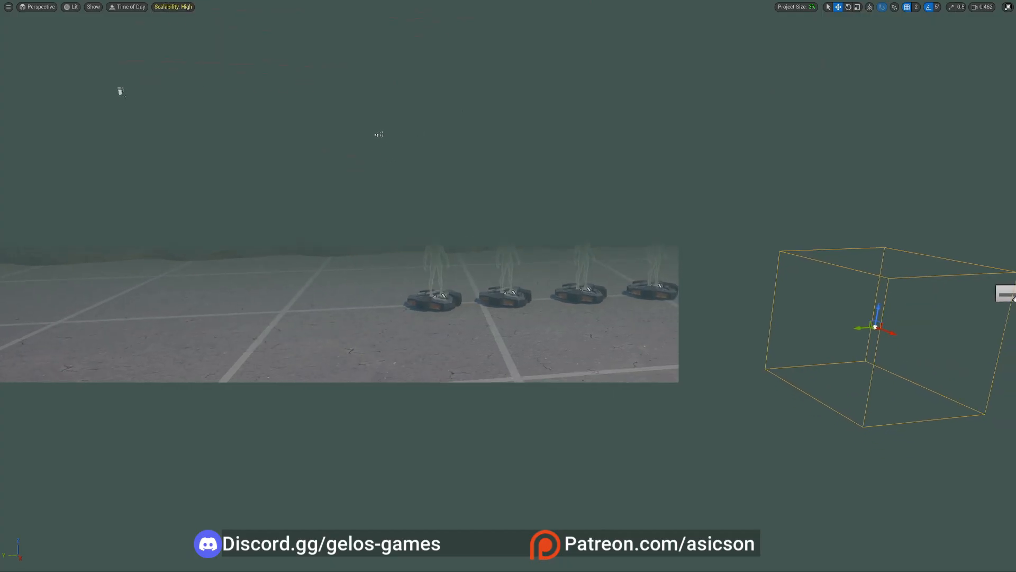
left_click(132, 7)
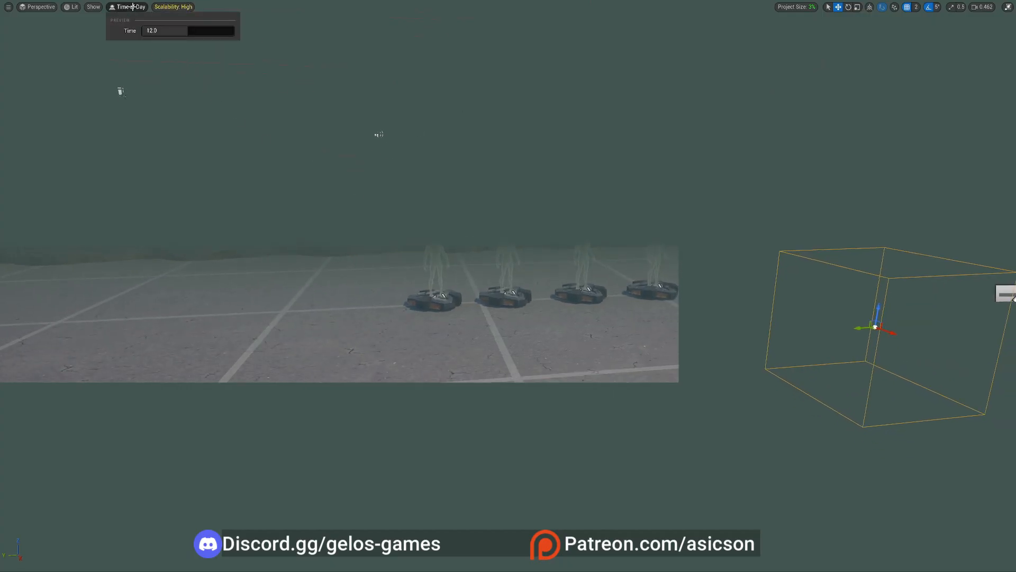
left_click(88, 10)
left_click(168, 7)
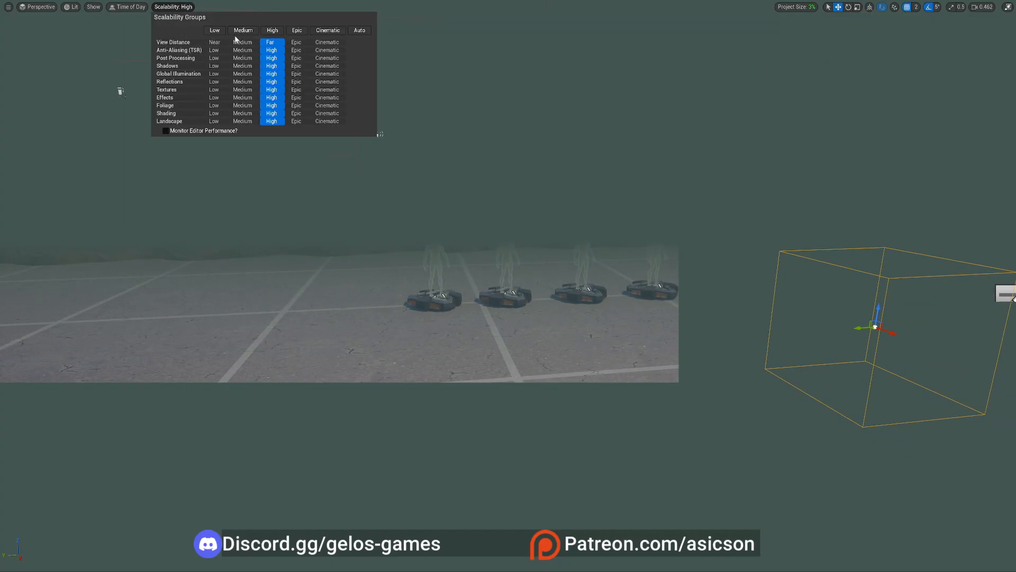
left_click(214, 50)
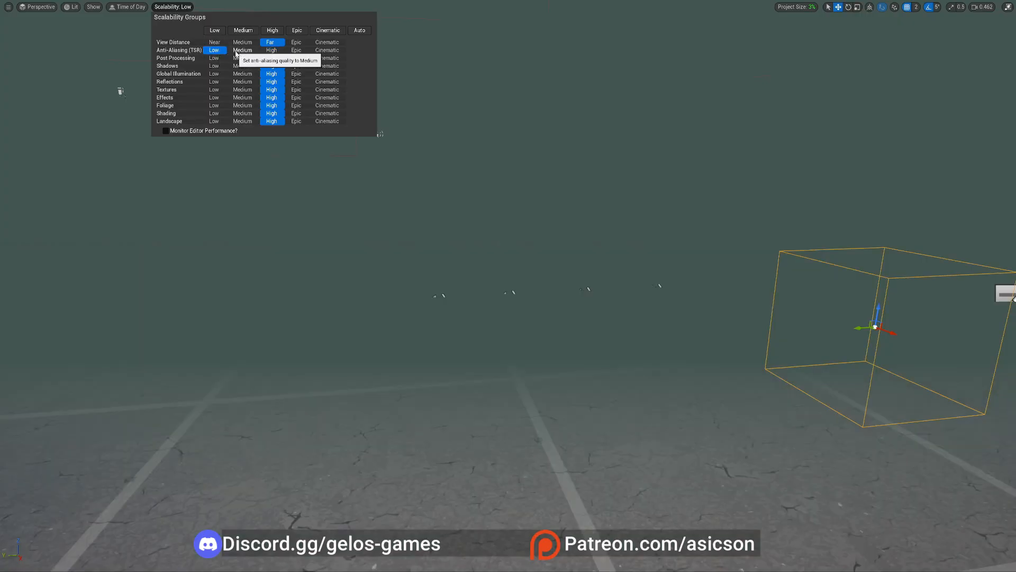
- Move towards and away from the spawn pads to examine the fog rendering at Low anti-aliasing
right_click_drag(432, 267, 433, 269)
key("w")
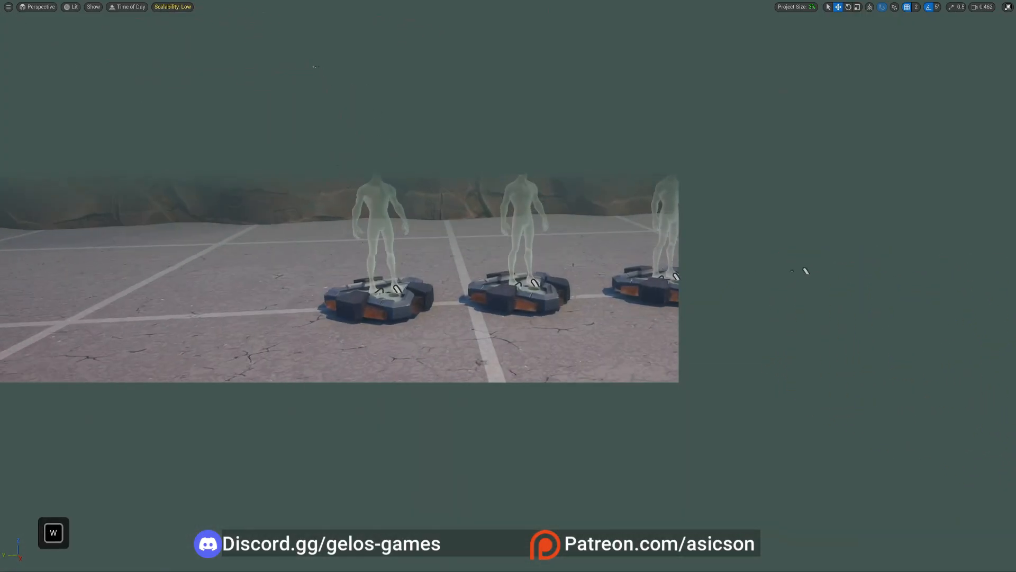
key("s")
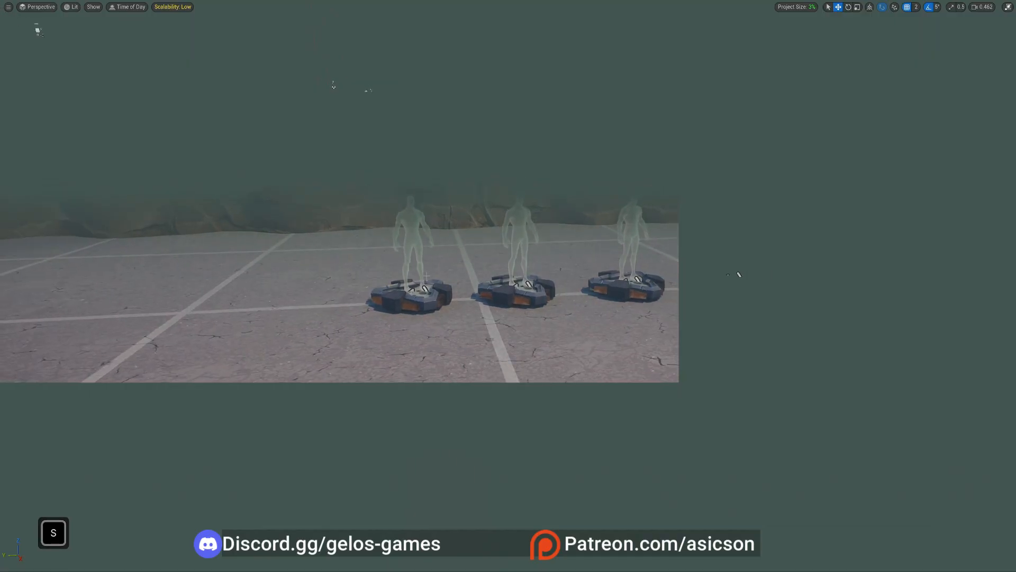
key("w")
key("s")
key("s")
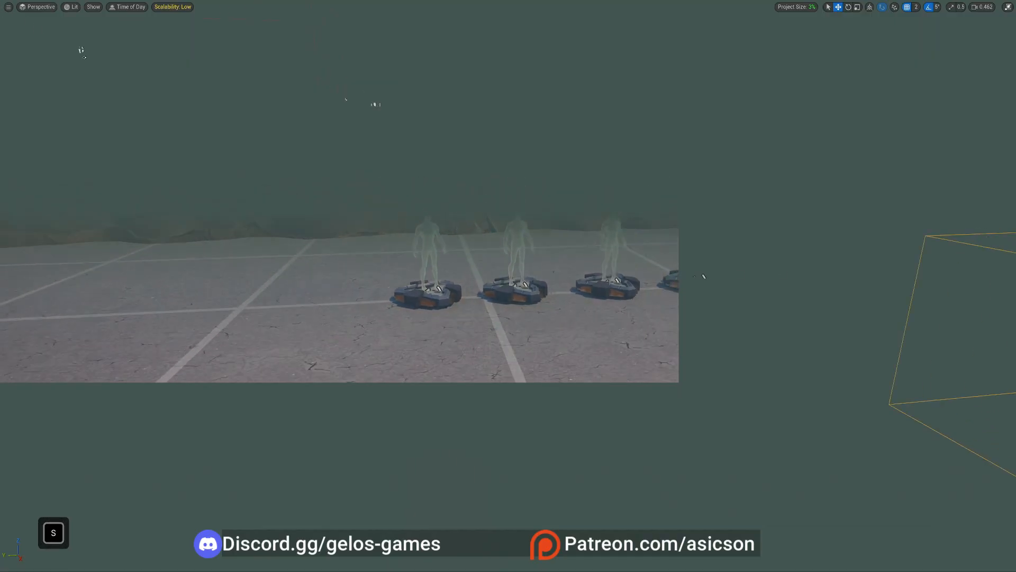
key("w")
key("w")
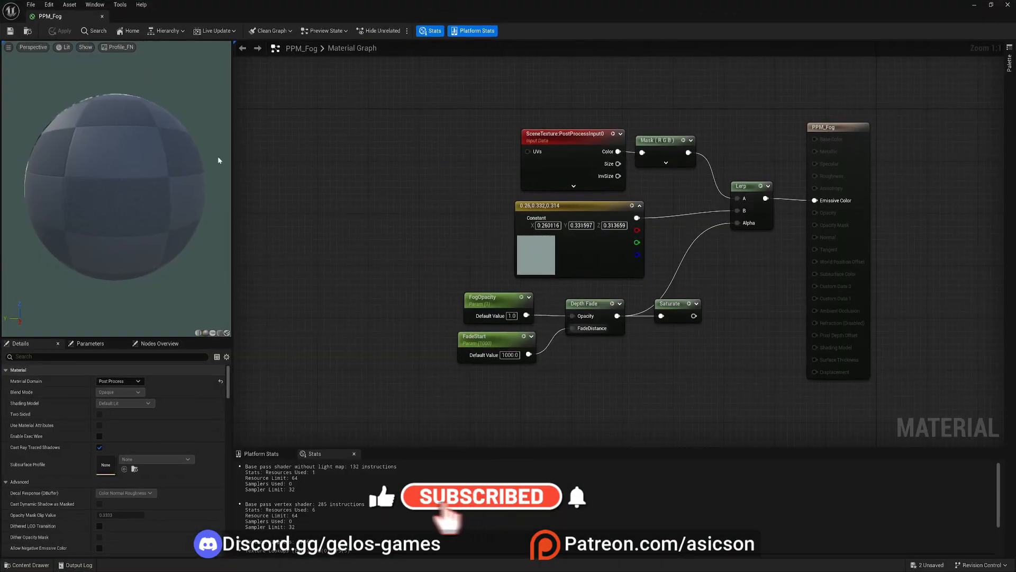
- Examine the fog on the material preview sphere at different viewport and window sizes, then move the PPM_Fog window off the level view
double_click(389, 152)
left_click_drag(421, 143, 502, 147)
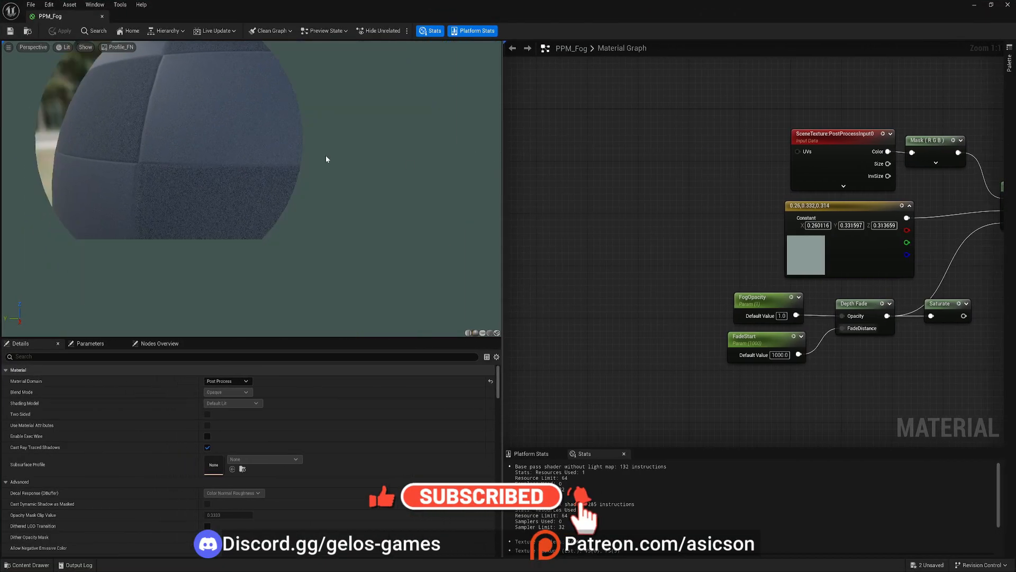
scroll(241, 152, "down", 5)
scroll(224, 143, "up", 4)
scroll(144, 131, "down", 3)
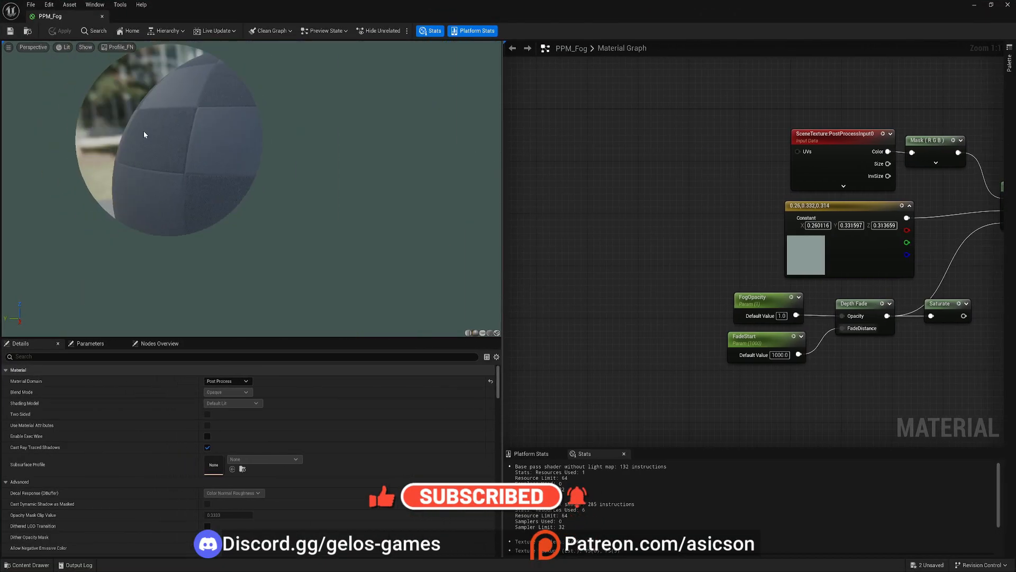
left_click_drag(551, 7, 559, 107)
left_click_drag(462, 320, 463, 358)
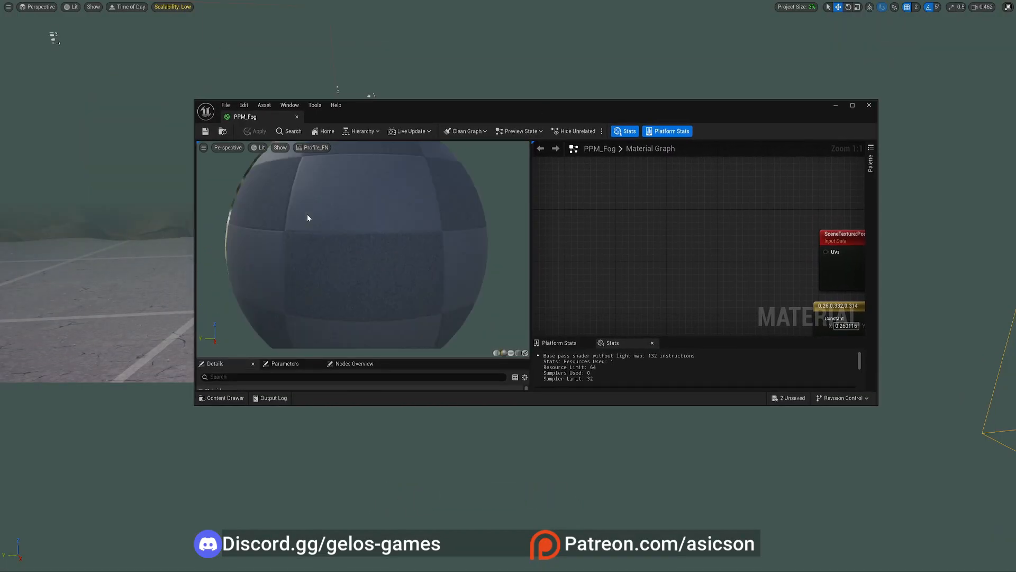
scroll(307, 214, "down", 3)
scroll(307, 214, "up", 2)
left_click_drag(531, 201, 465, 186)
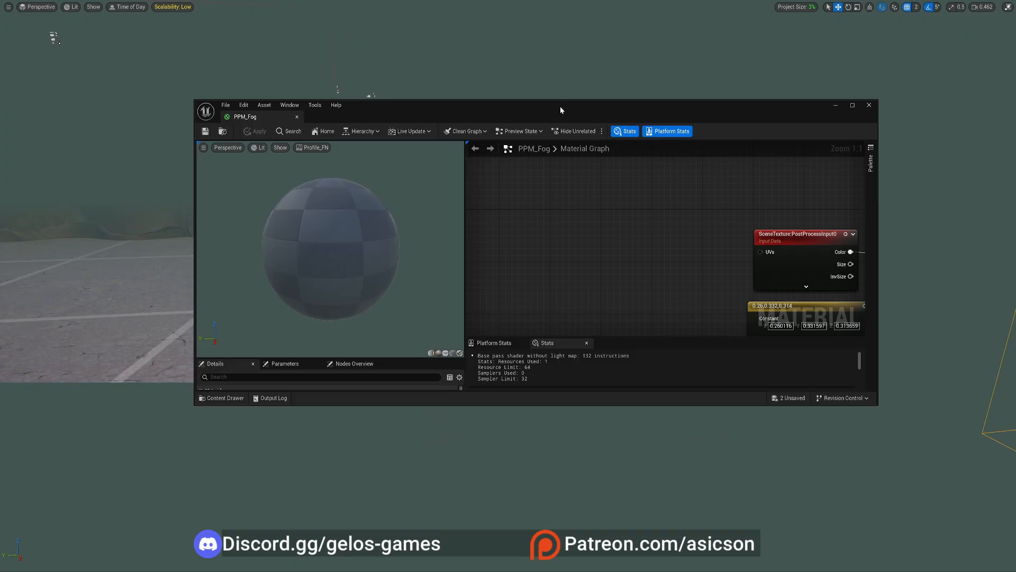
left_click_drag(561, 111, 0, 98)
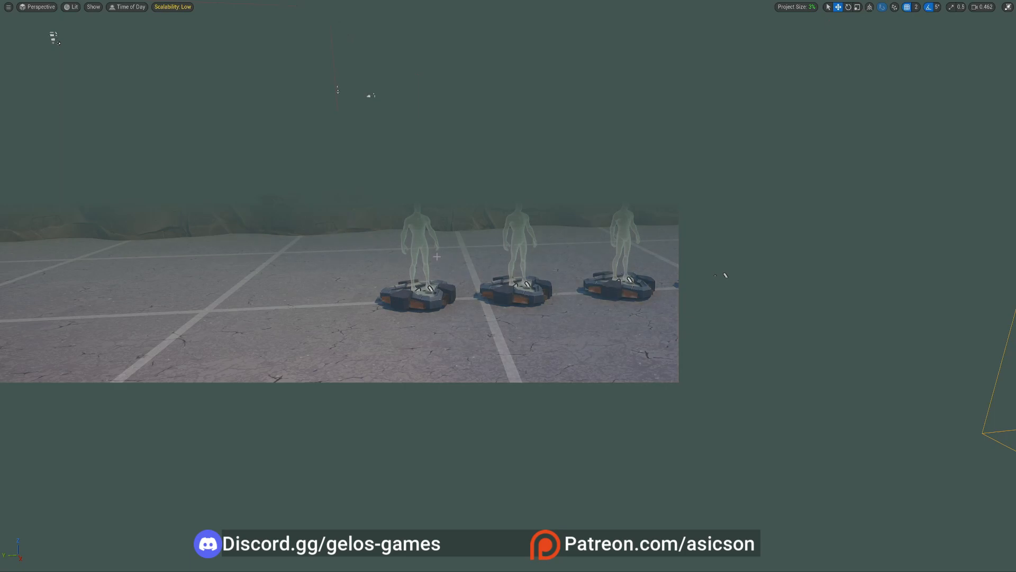
- Look around the spawn pads from several angles and distances to check where the fog starts in the level
mouse_move(386, 296)
right_mouse_down()
mouse_move(407, 291)
mouse_move(376, 303)
right_mouse_up()
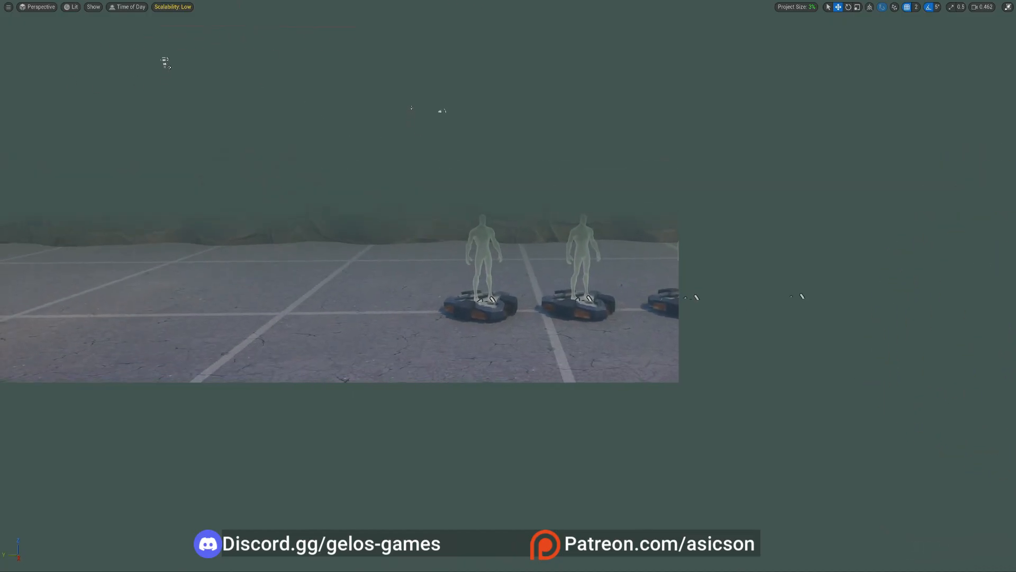
mouse_move(165, 377)
right_mouse_down()
mouse_move(100, 366)
mouse_move(165, 376)
right_mouse_up()
key("s")
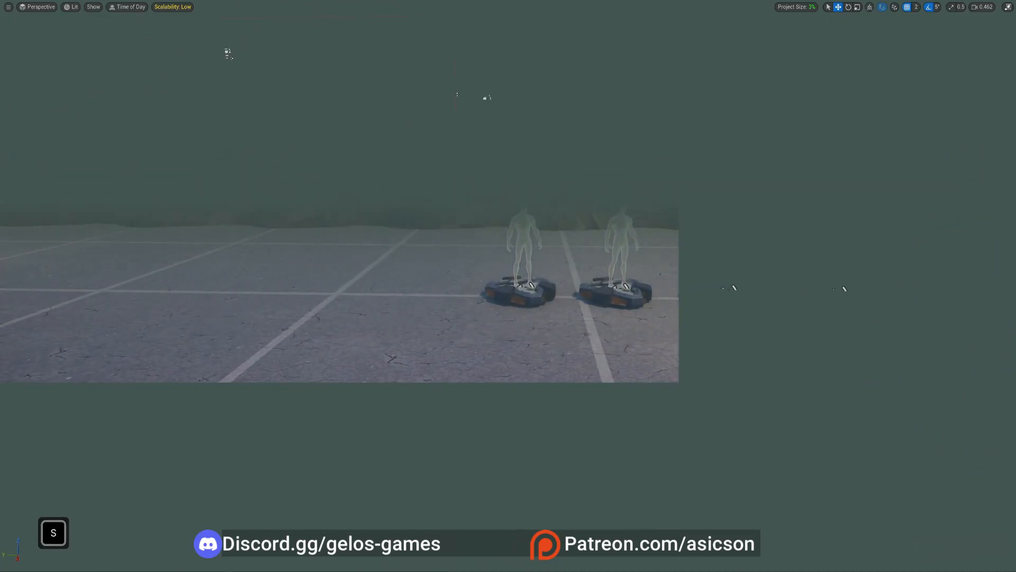
mouse_move(696, 109)
right_mouse_down()
mouse_move(643, 96)
mouse_move(688, 94)
right_mouse_up()
key("a")
key("w")
key("d")
key("s")
key("a")
key("w")
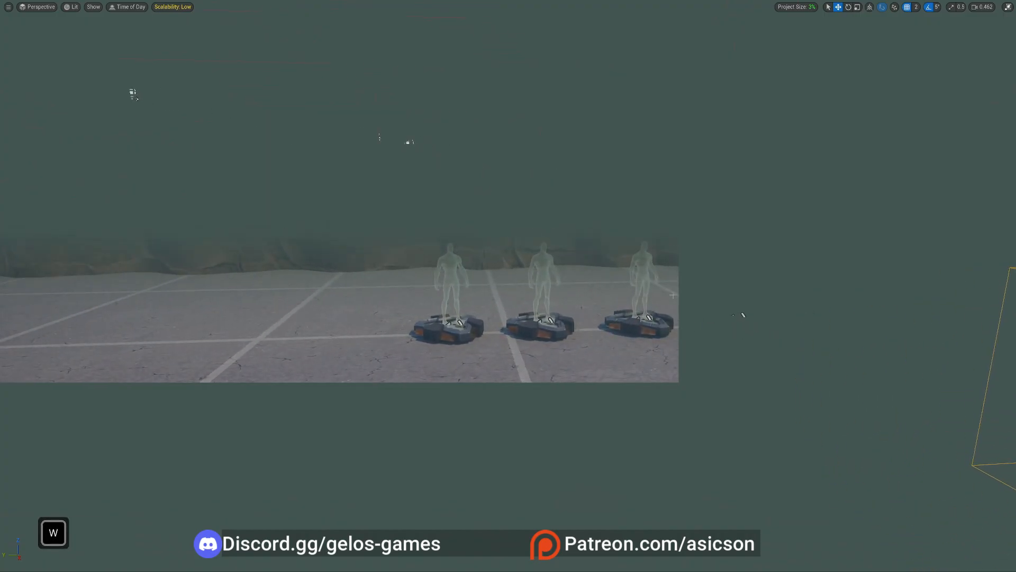
- Bring the PPM_Fog material editor back to full screen and shrink its preview to enlarge the graph and Details areas
left_click_drag(0, 201, 428, 1)
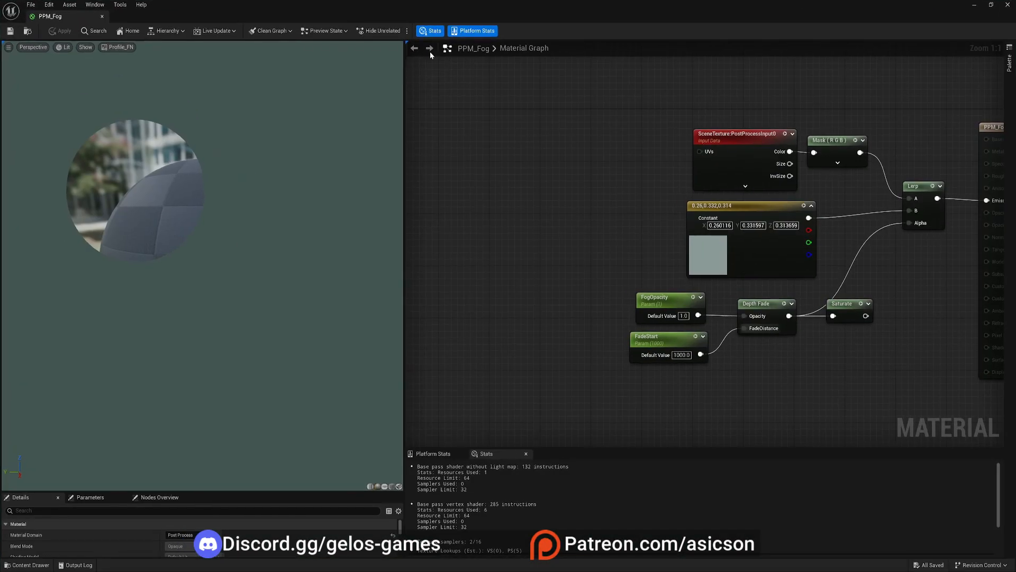
right_click_drag(608, 276, 505, 273)
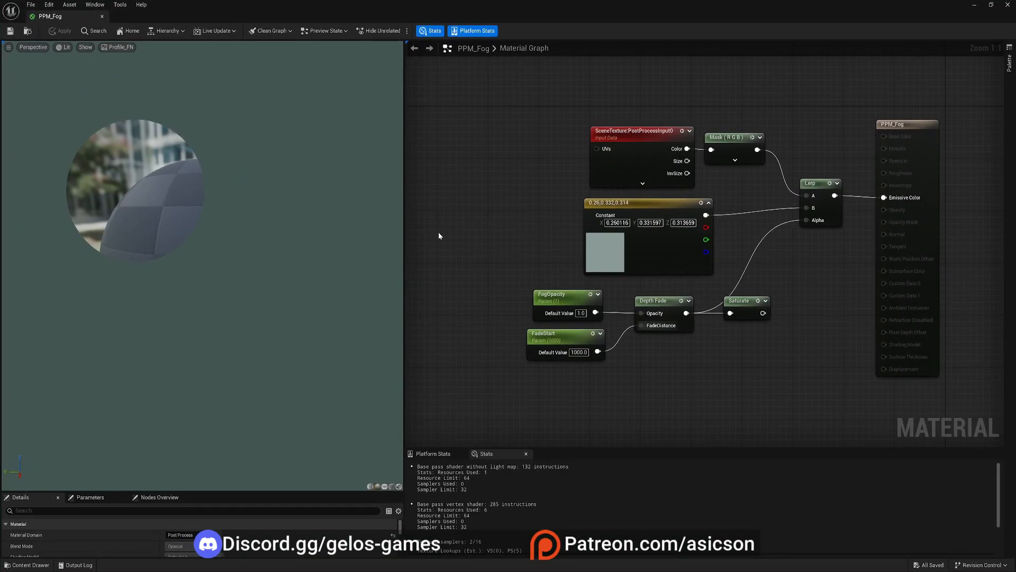
left_click_drag(405, 219, 287, 219)
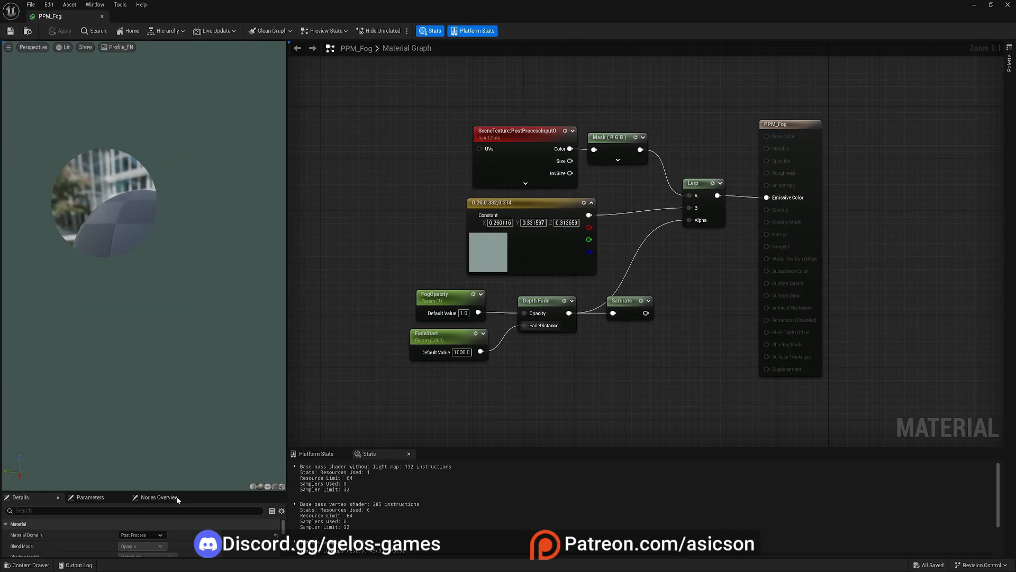
left_click_drag(194, 493, 194, 244)
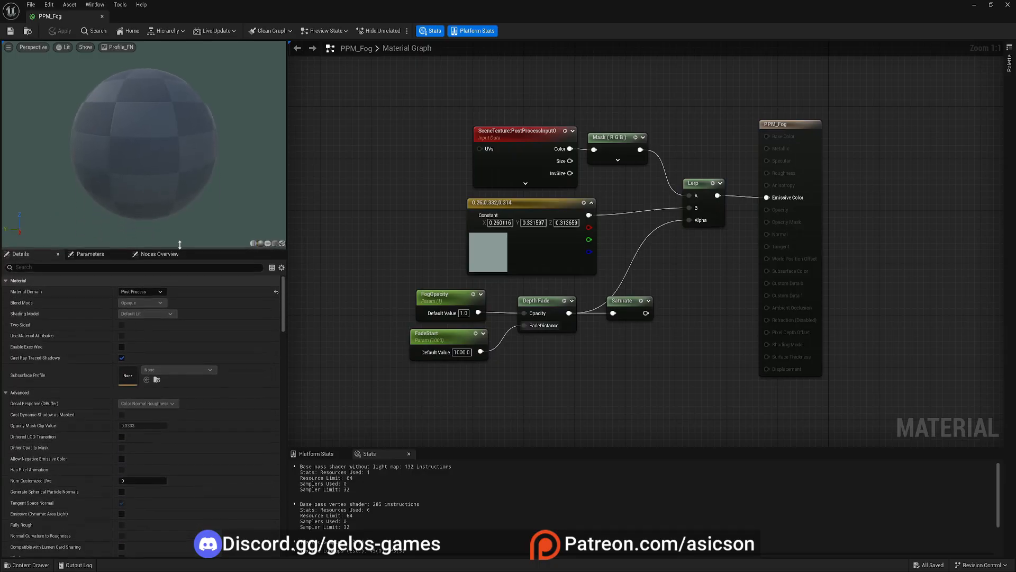
- Delete the Depth Fade node from the material graph
right_click_drag(384, 222, 400, 243)
right_click_drag(593, 393, 589, 275)
left_click(569, 270)
key("Delete")
- Duplicate the SceneTexture:PostProcessInput0 node and place the copy below the FadeStart parameter
left_click(576, 120)
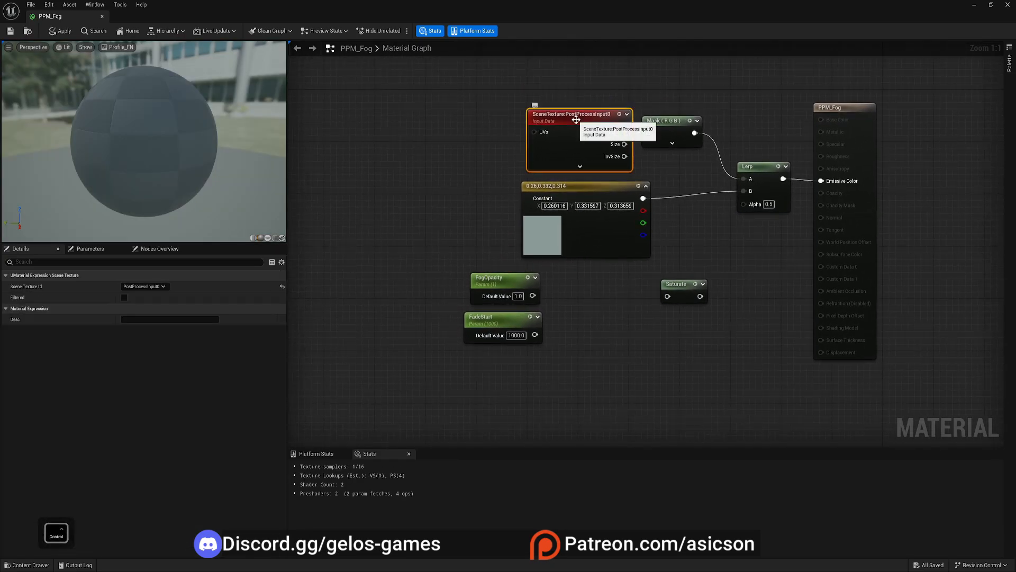
key("ctrl+c")
key("ctrl+v")
left_click_drag(606, 349, 593, 375)
right_click_drag(593, 304, 628, 286)
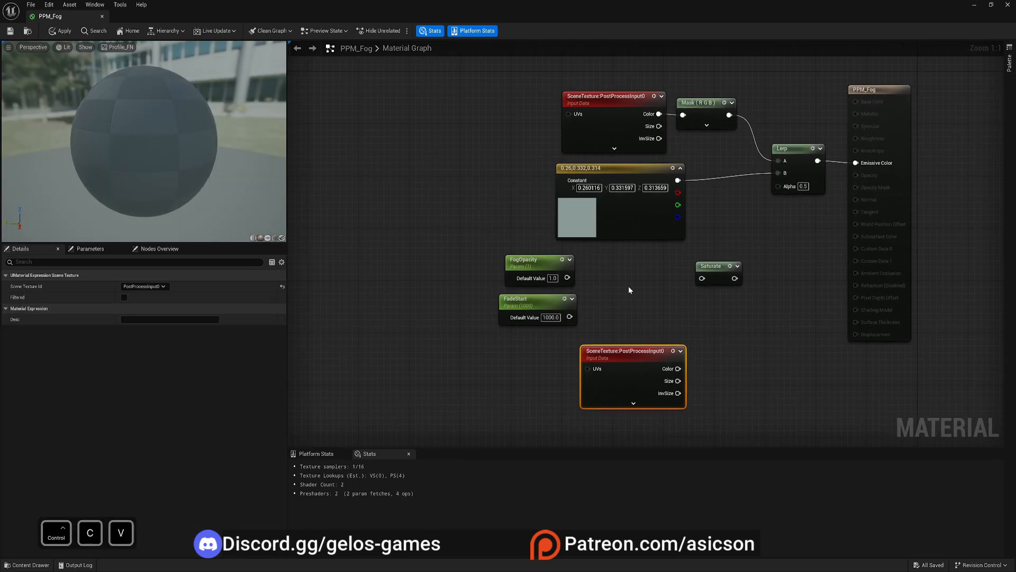
left_click(628, 286)
left_click(611, 114)
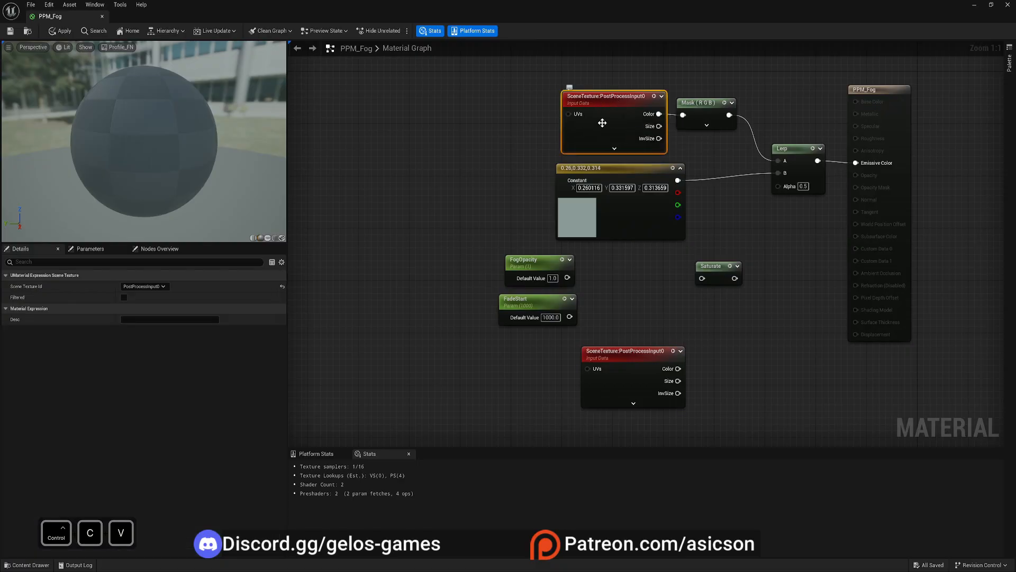
- Enable the Filtered option on both SceneTexture:PostProcessInput0 nodes
left_click(635, 362)
left_click(603, 124)
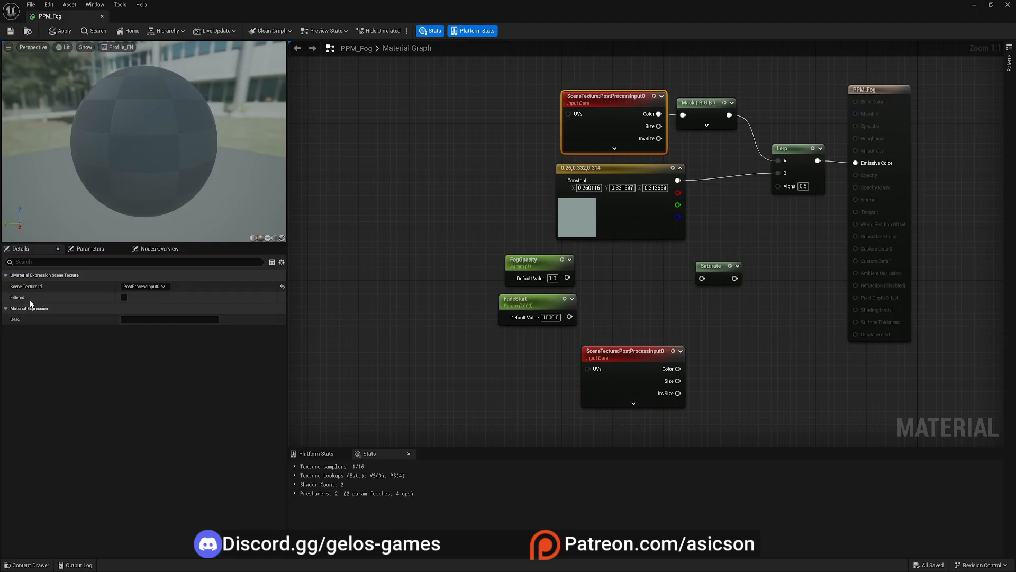
left_click(124, 297)
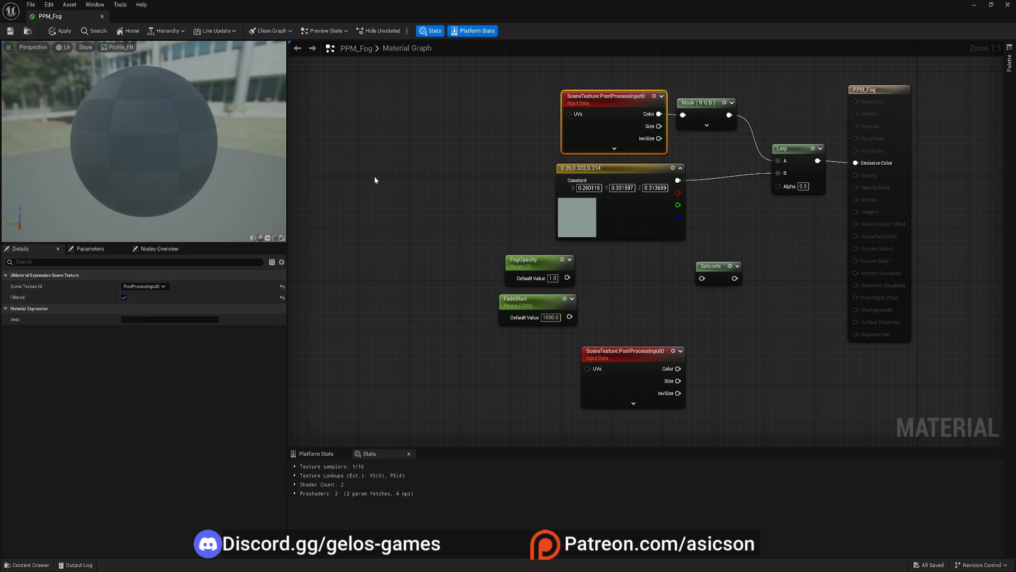
right_click_drag(449, 225, 412, 229)
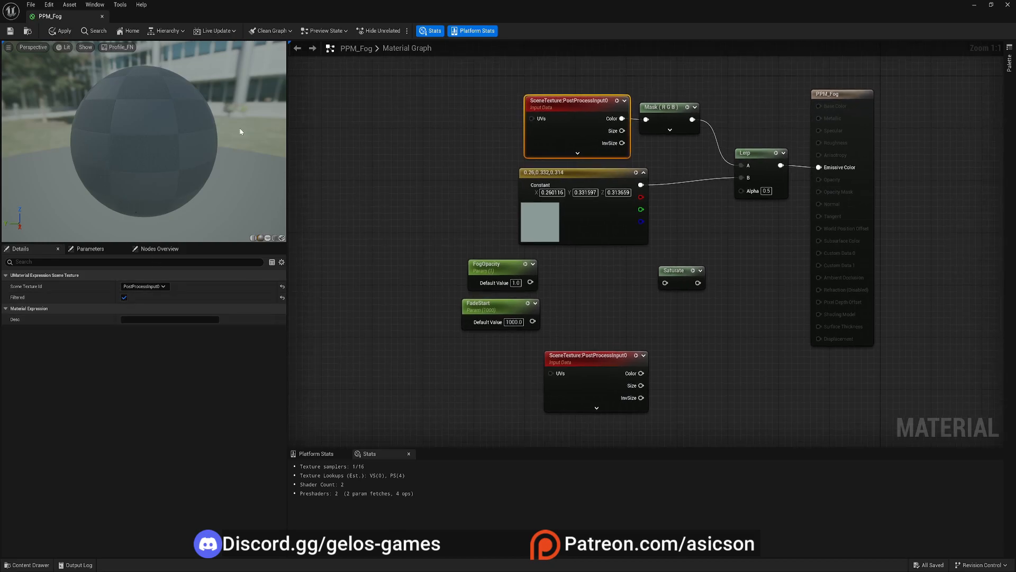
left_click(625, 395)
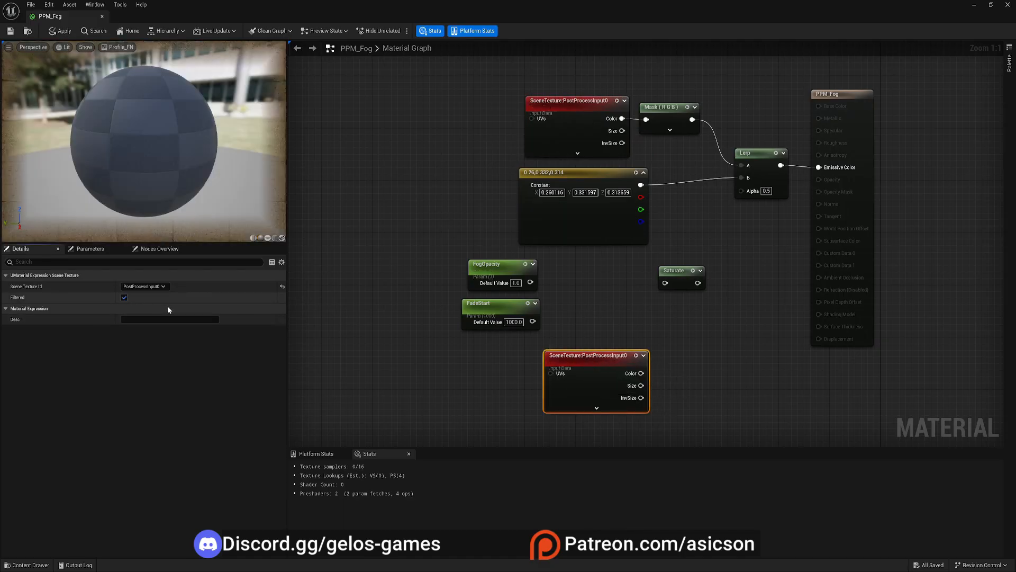
- Set the lower SceneTexture node's Scene Texture Id to SceneDepth and move the node beneath the FadeStart parameter
right_click_drag(517, 383, 528, 336)
left_click(142, 286)
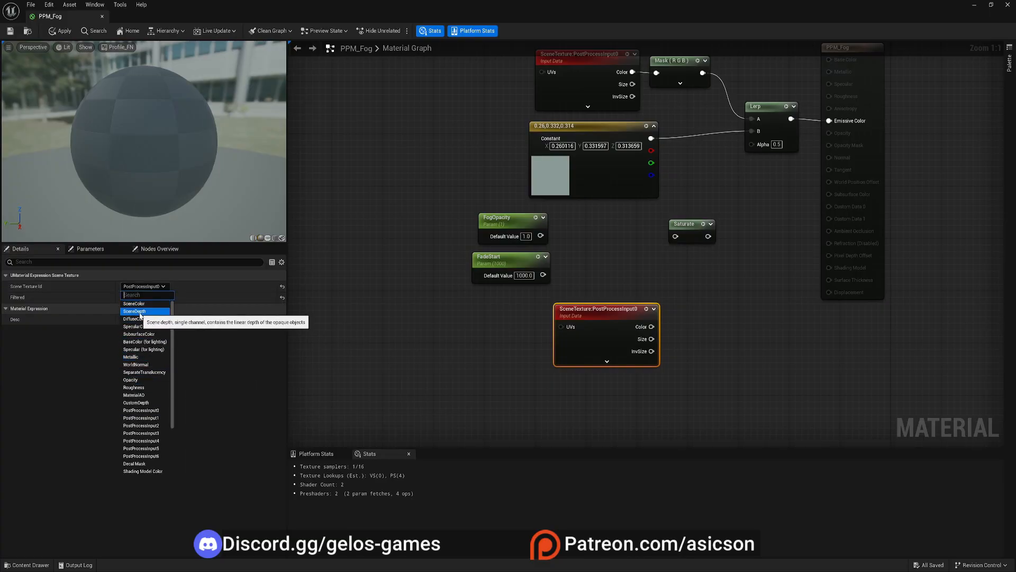
left_click(139, 311)
left_click_drag(588, 351, 533, 332)
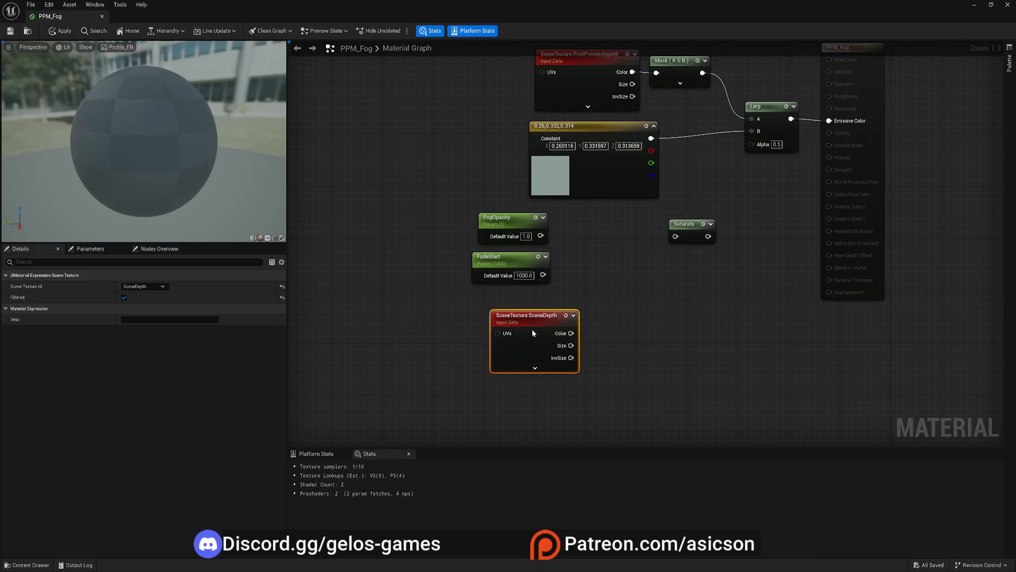
right_click_drag(633, 313, 603, 332)
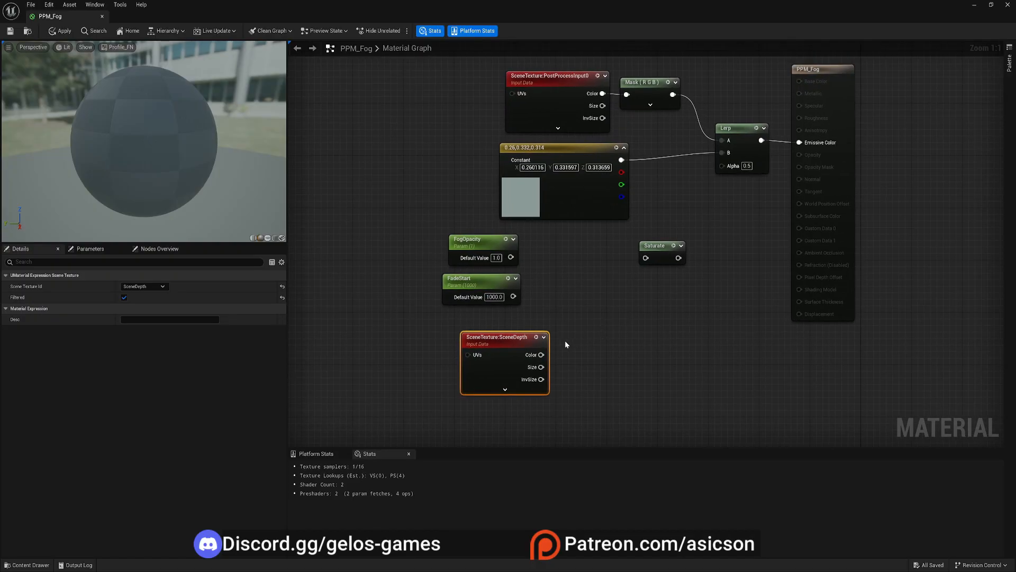
- Add a ComponentMask node fed by the SceneDepth Color output, keep only its R channel, and place it beside the texture node
left_click_drag(509, 357, 595, 335)
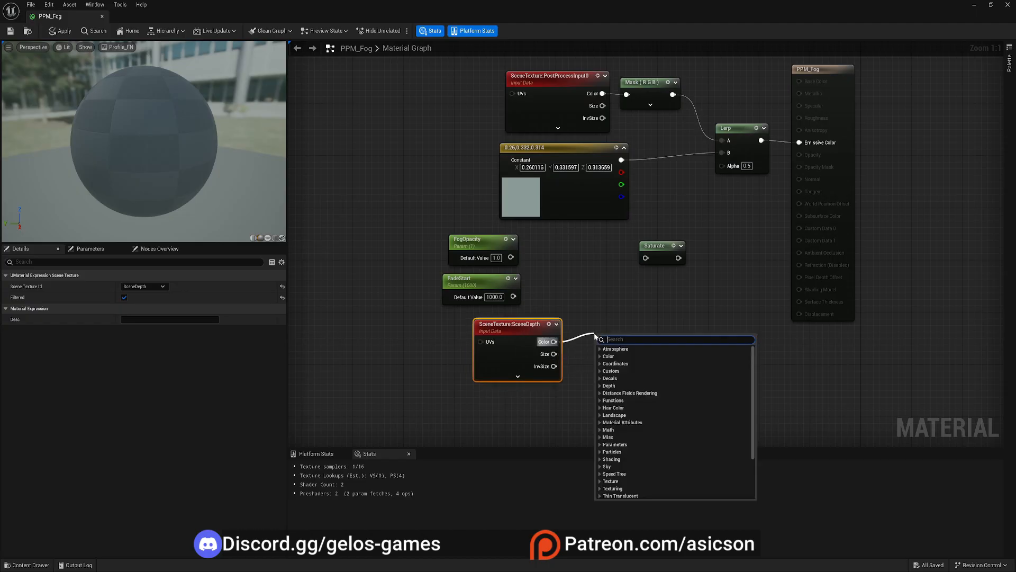
type("mask")
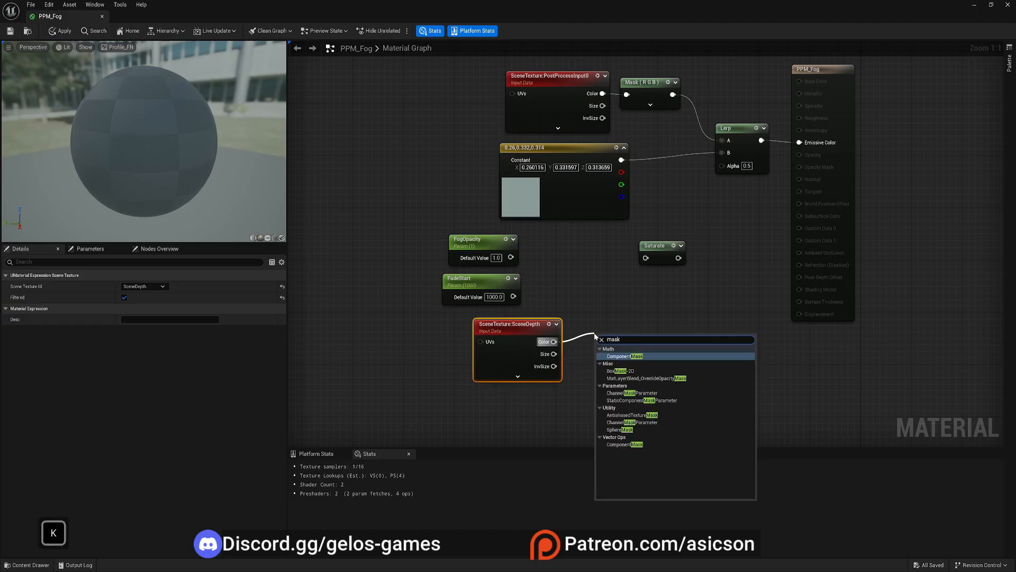
left_click(624, 355)
left_click_drag(613, 333, 588, 328)
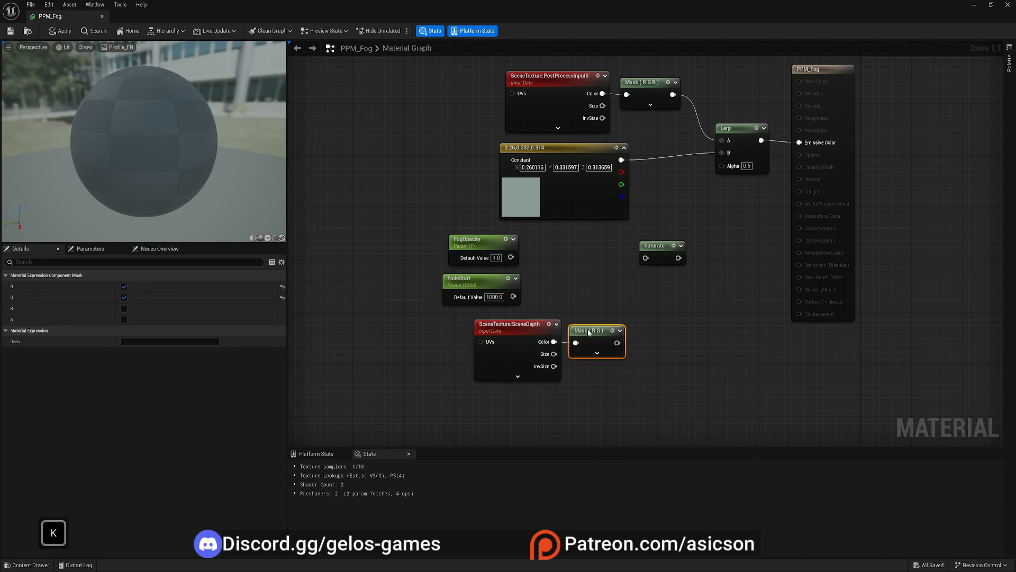
left_click(124, 297)
left_click_drag(585, 332, 594, 333)
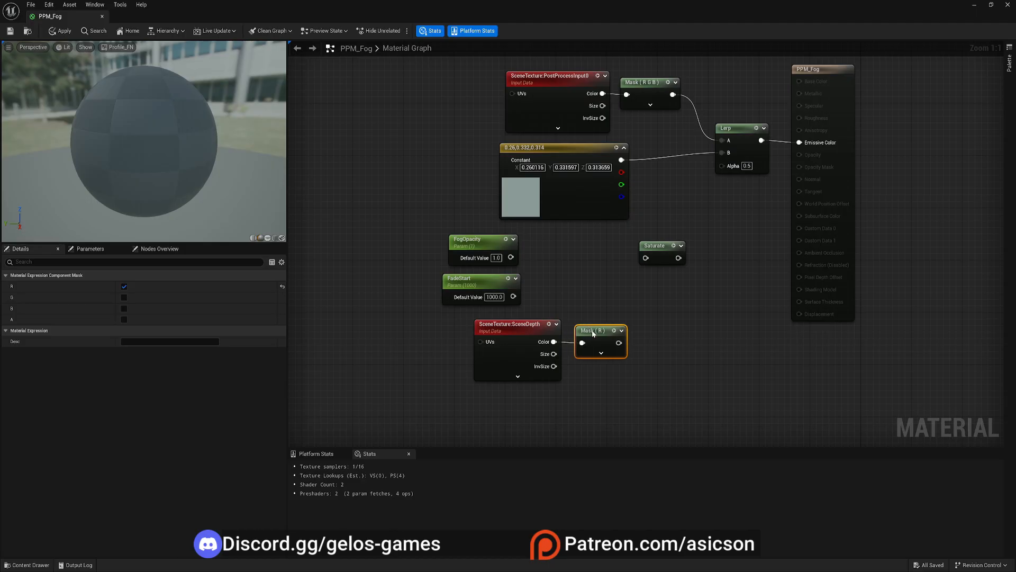
- Add a Divide node, feed the R mask into its A input, and set its B value to 1000
right_click_drag(606, 304, 567, 336)
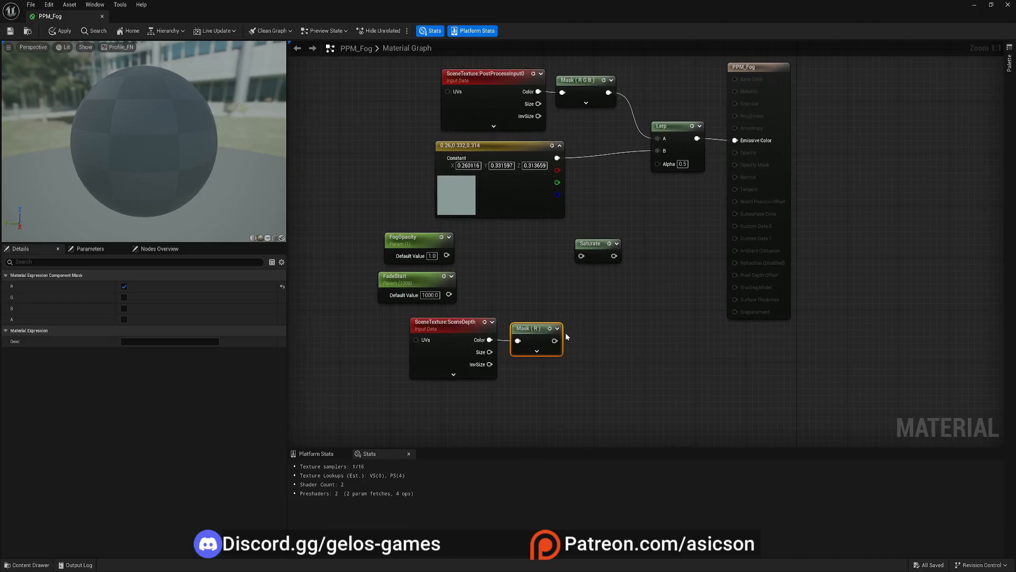
key("d")
left_click(583, 337)
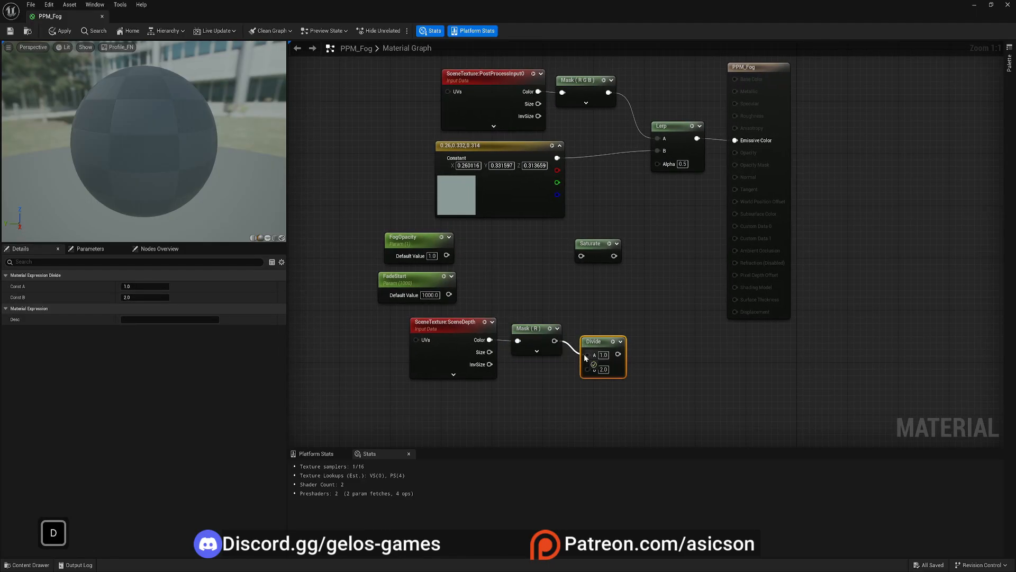
left_click_drag(555, 340, 583, 331)
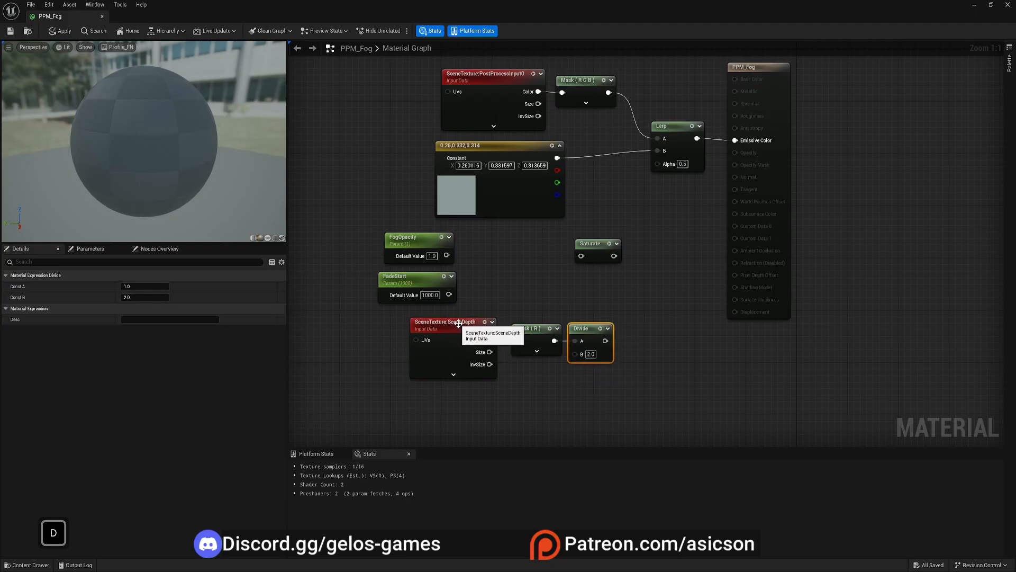
left_click(474, 335)
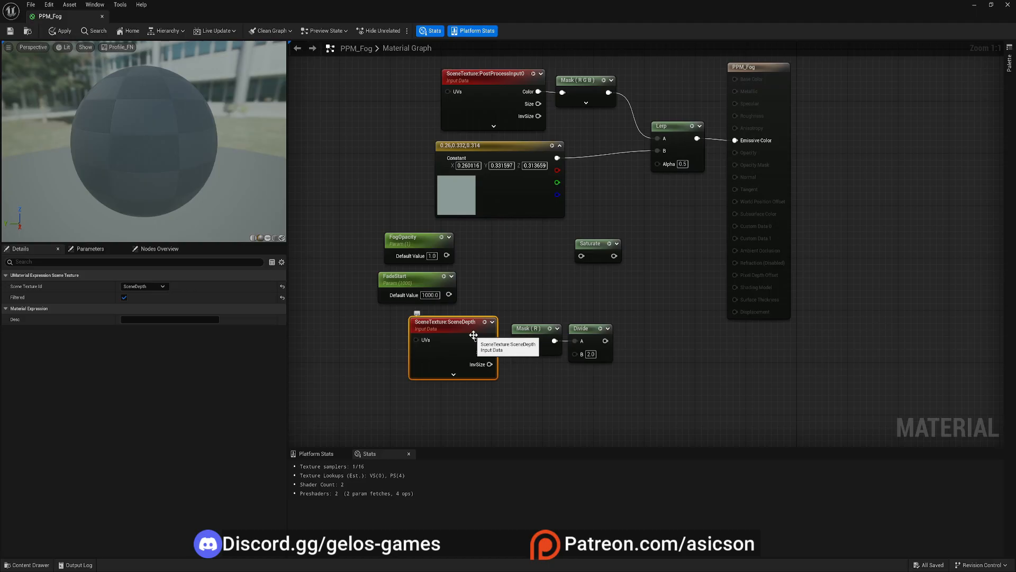
left_click(532, 347)
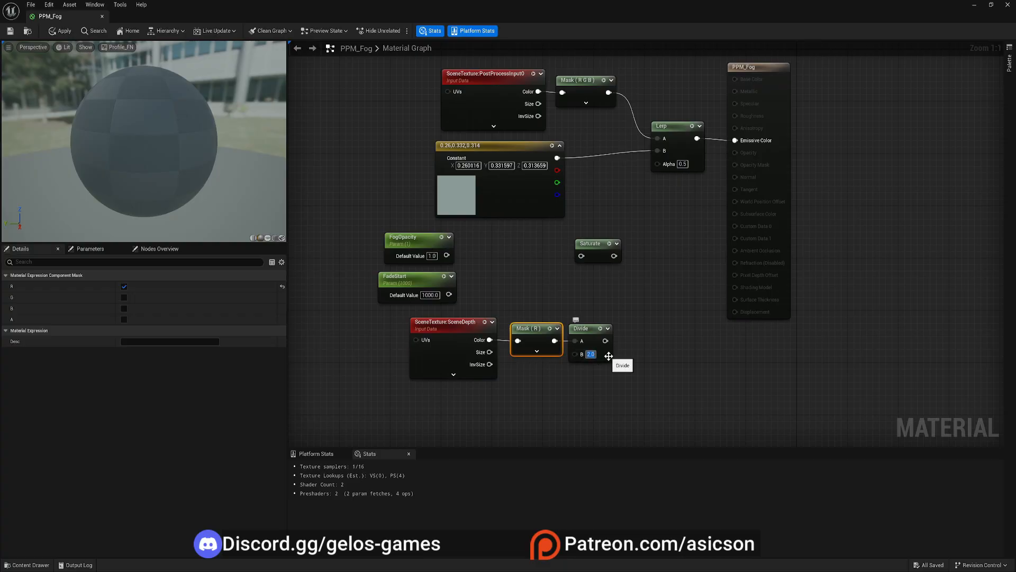
type("1000")
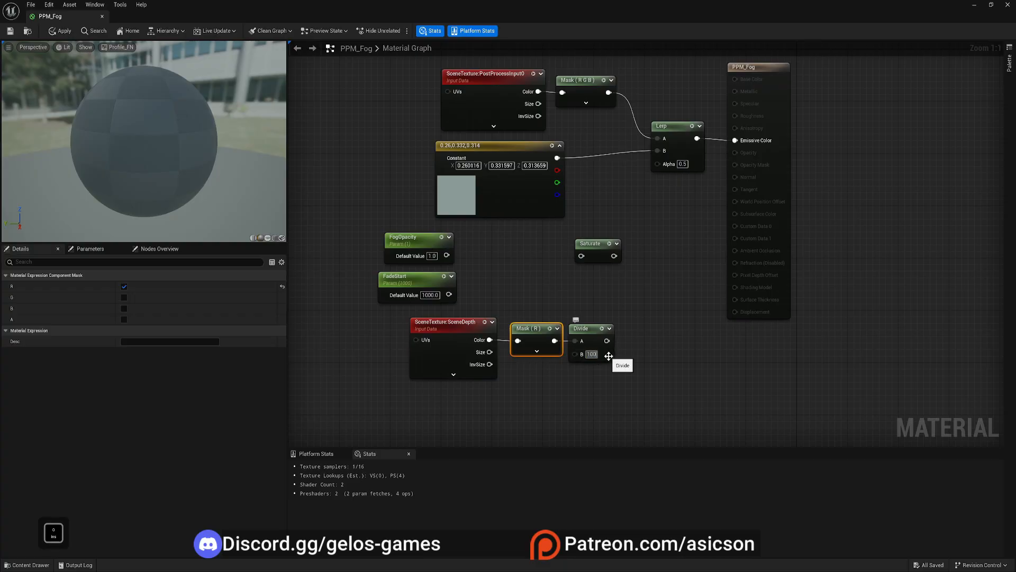
key("Return")
- Add a Multiply node after the Divide node and connect the Divide output to its A input
right_click_drag(655, 345, 588, 337)
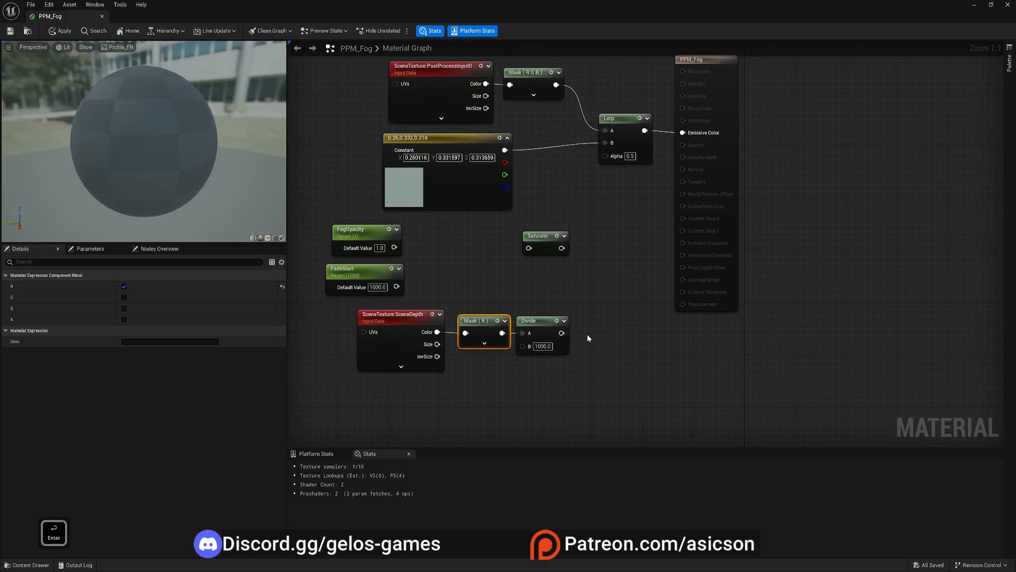
left_click(585, 329)
left_click_drag(562, 333, 586, 333)
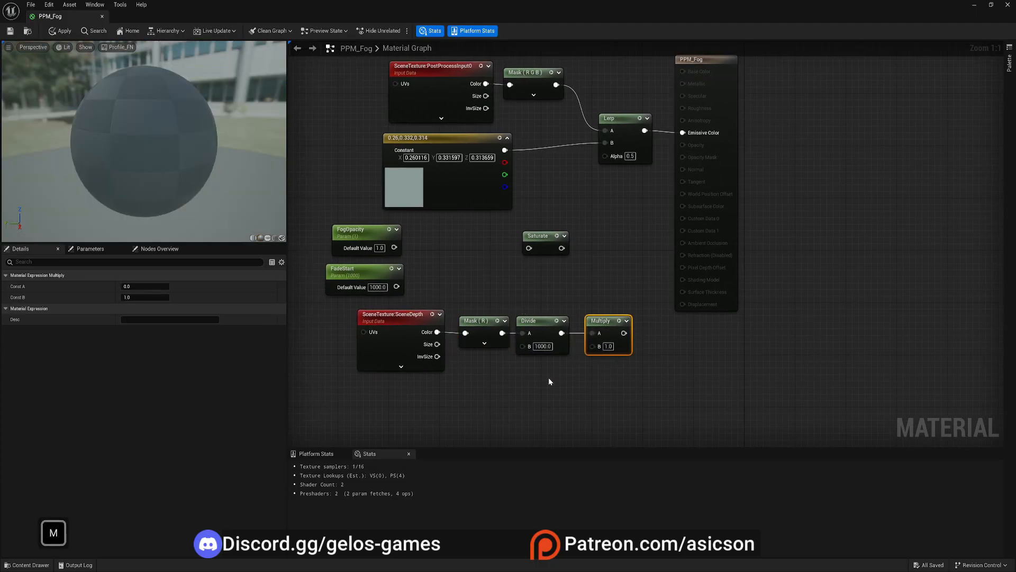
key("s")
left_click(536, 371)
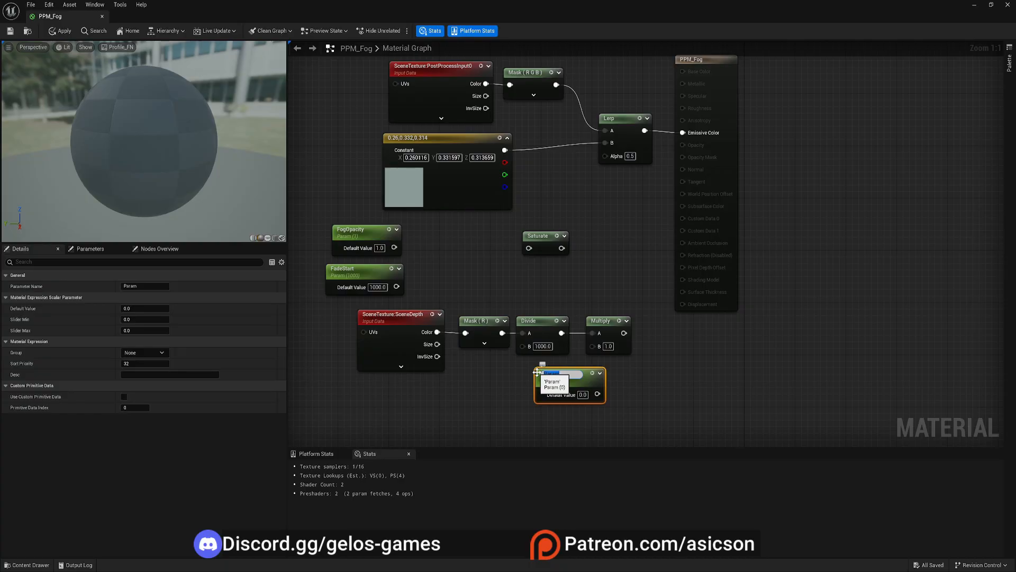
left_click(525, 363)
left_click(592, 388)
key("Delete")
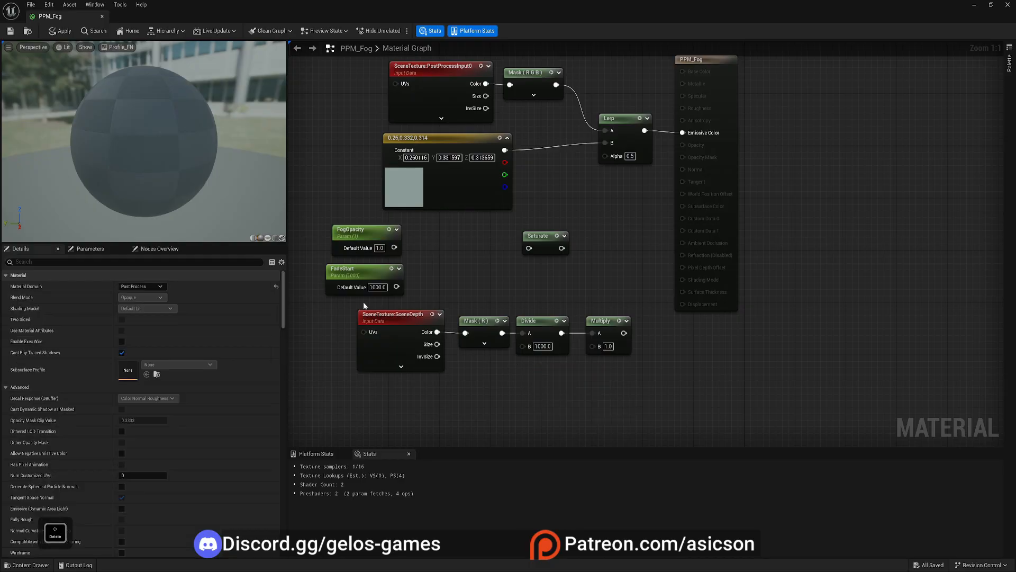
- Place the FadeStart parameter below the Divide node, connect it to the Multiply node's B input, and set its default value to 1
left_click_drag(388, 276, 594, 345)
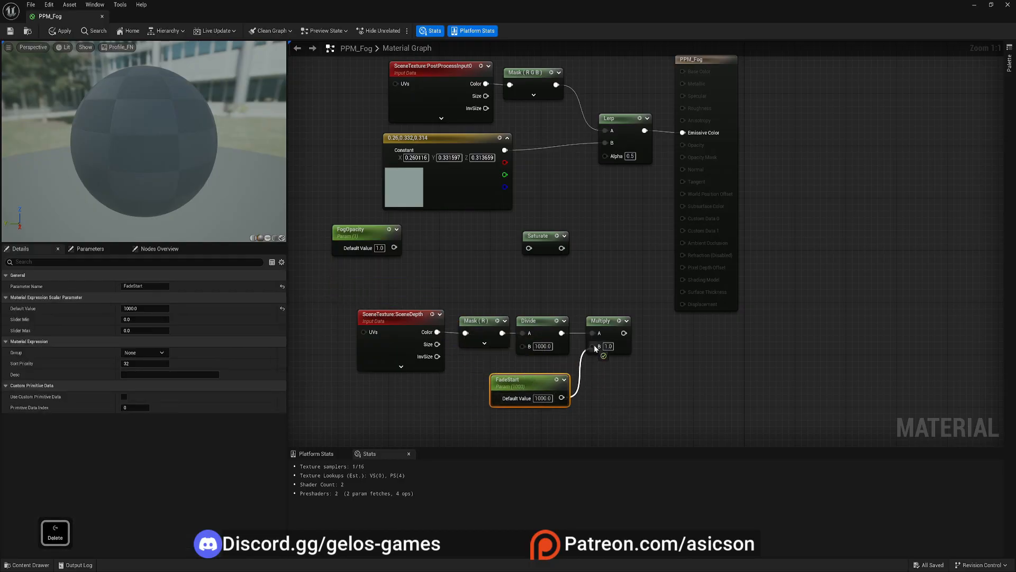
left_click(542, 398)
type("1")
key("Return")
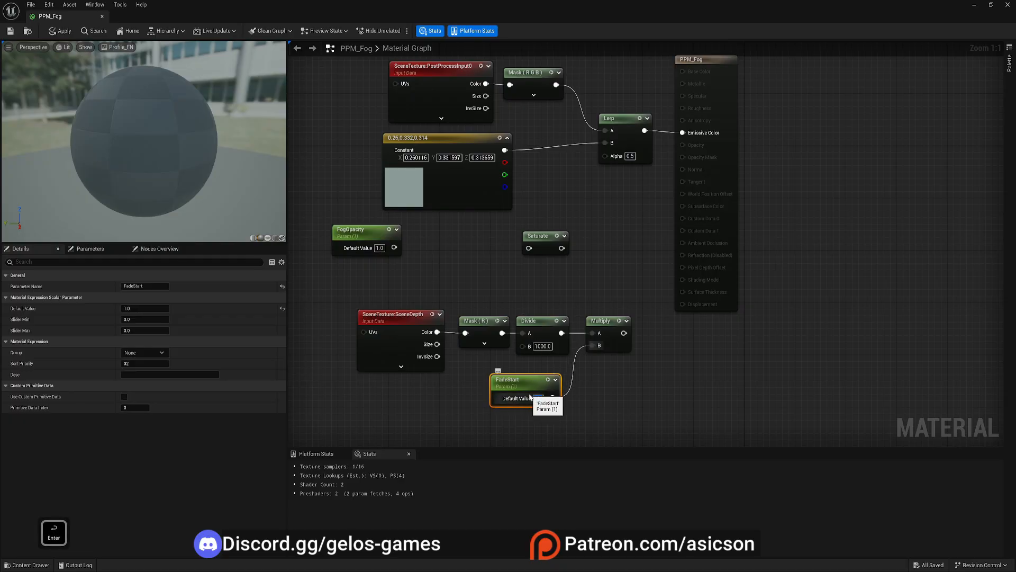
left_click_drag(538, 379, 551, 372)
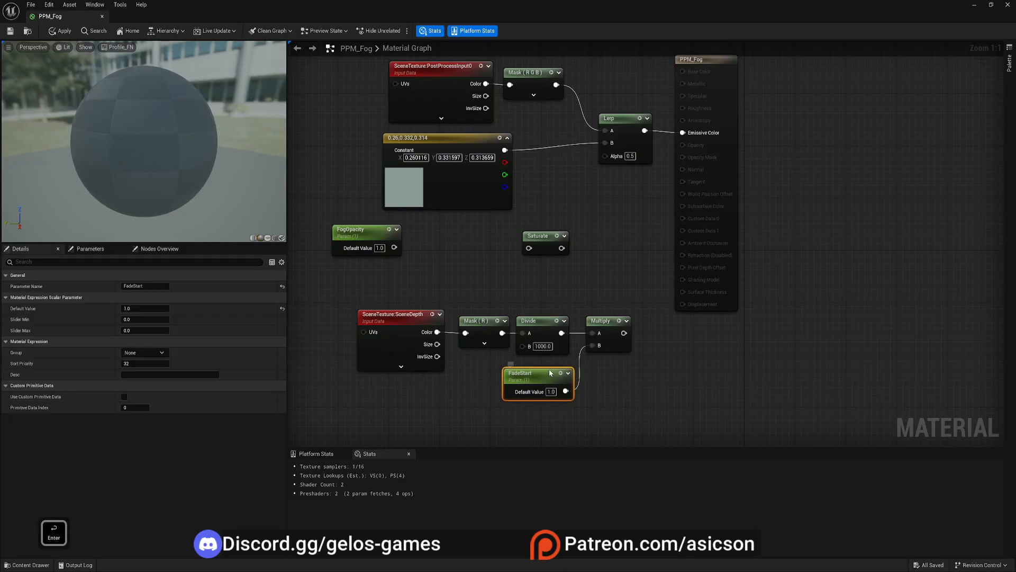
- Connect the Multiply output to the material's Emissive Color and save the material
right_click_drag(545, 370, 528, 403)
left_click_drag(609, 366, 668, 165)
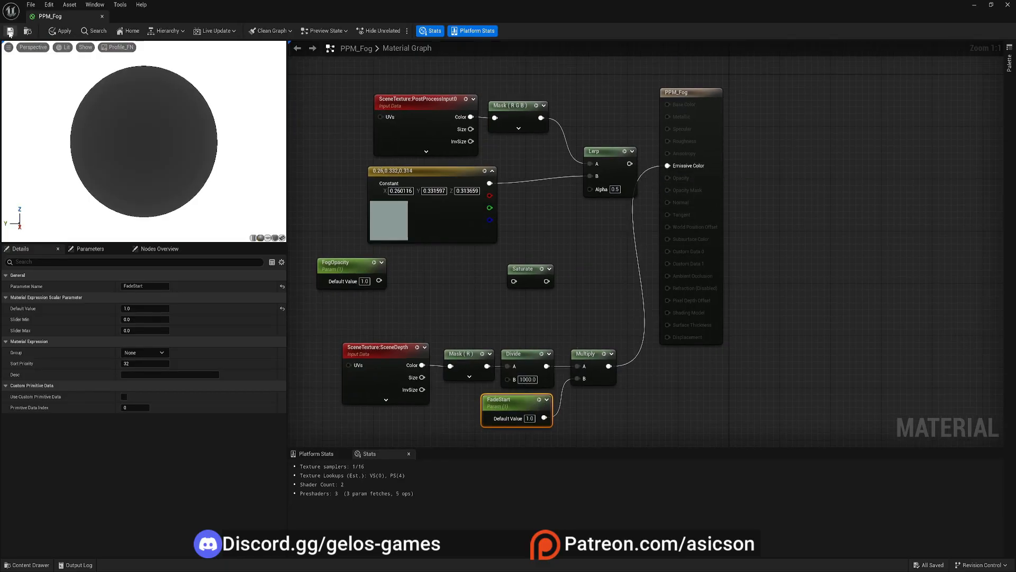
left_click(9, 34)
- Shrink the material editor to a small floating window and move it aside to uncover the level viewport
left_click_drag(284, 9, 548, 245)
key("w")
key("a")
right_click_drag(469, 198, 514, 174)
key("d")
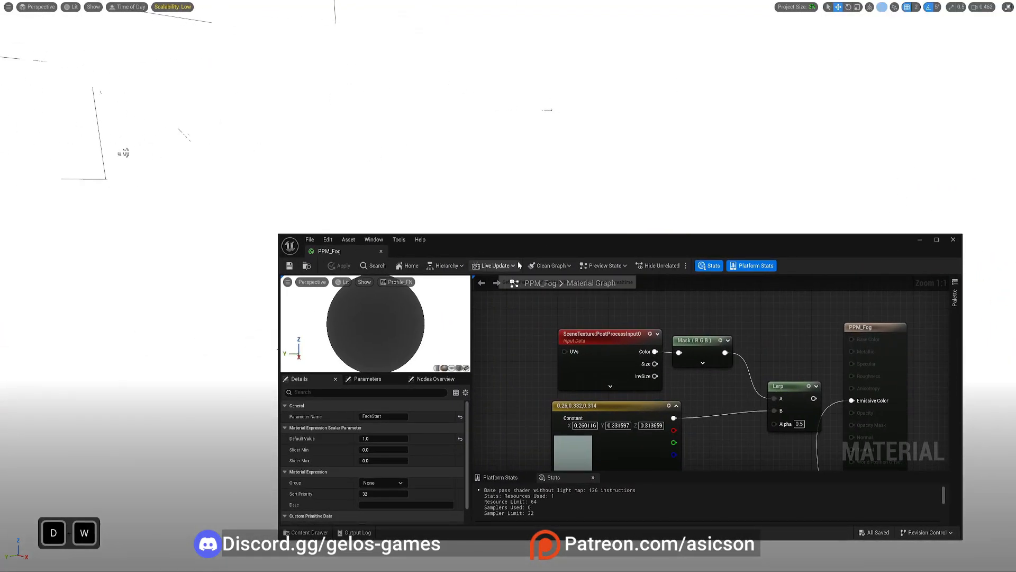
left_click_drag(959, 250, 637, 249)
left_click_drag(544, 249, 784, 292)
- Fly around the pillars and fence in the level to examine the scene-depth gradient
key("e")
key("a")
key("s")
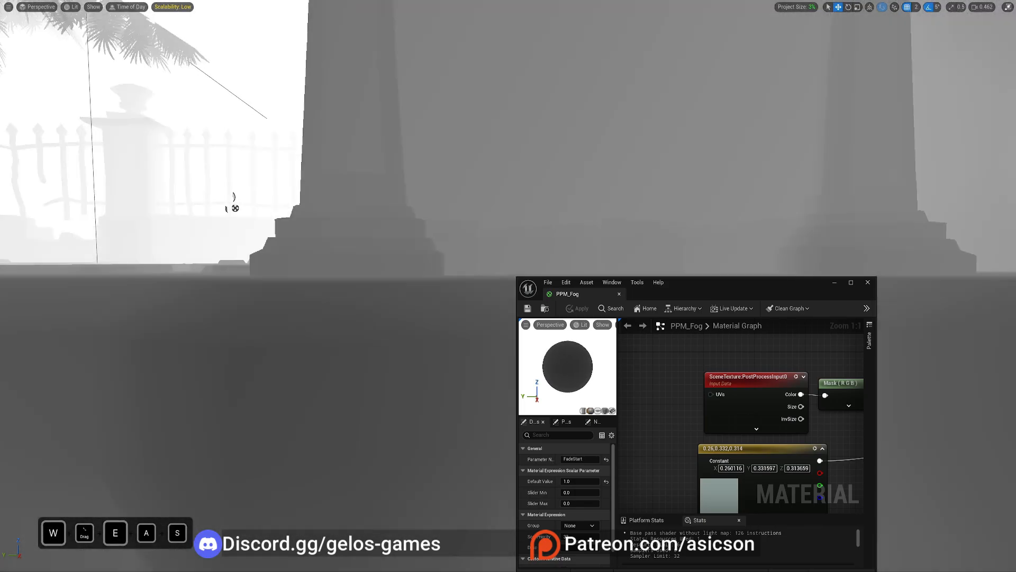
key("d")
key("w")
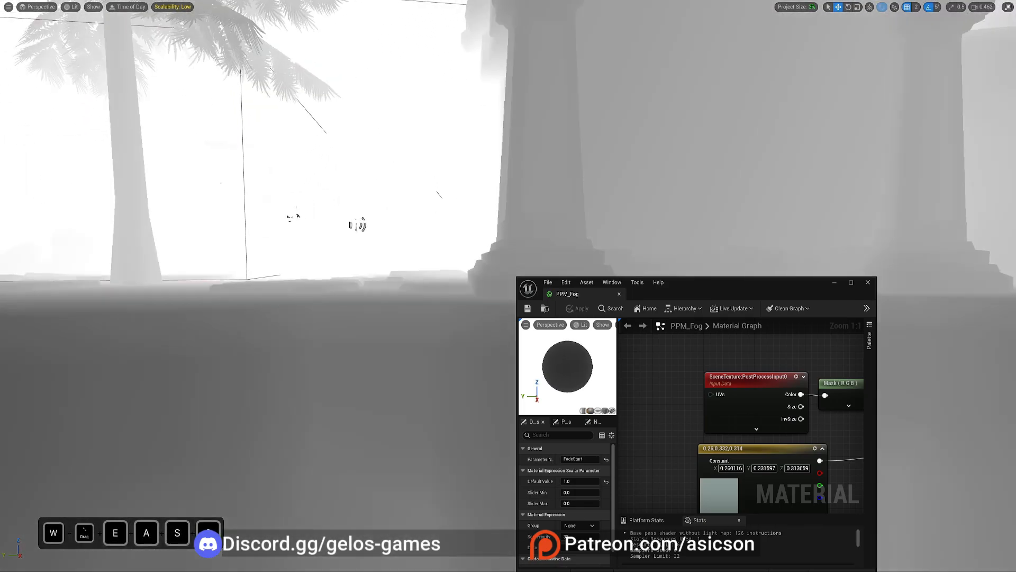
key("s")
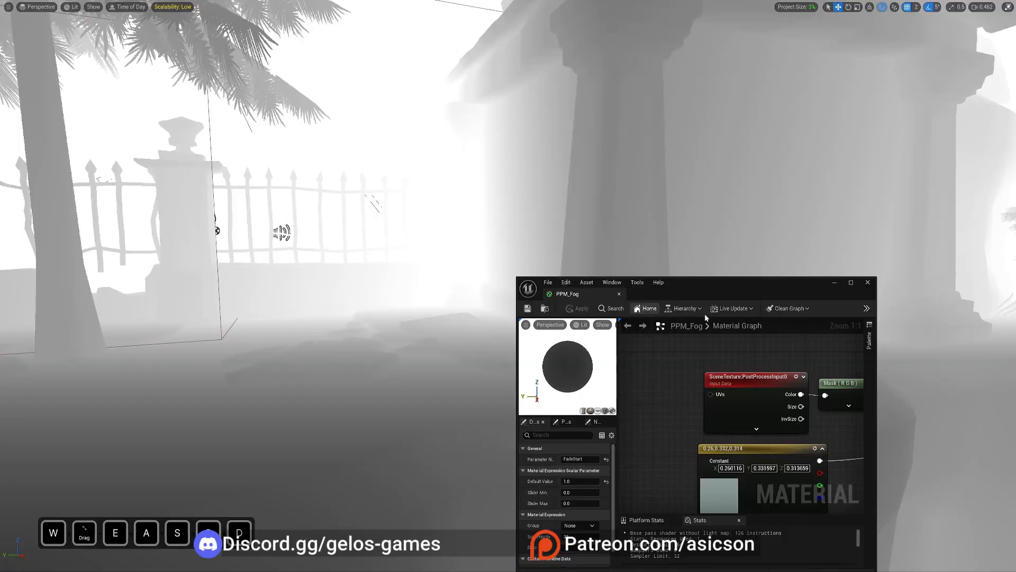
- Open the PPMI_Fog material instance, enable its FadeStart override, and lower the value to about 0.41
key("ctrl+space")
double_click(187, 446)
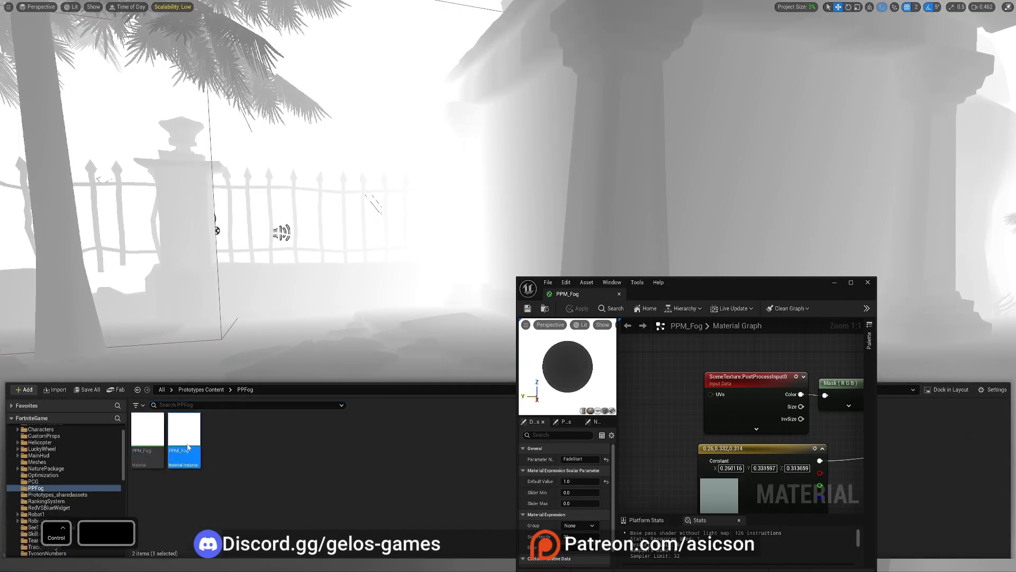
left_click_drag(742, 283, 758, 231)
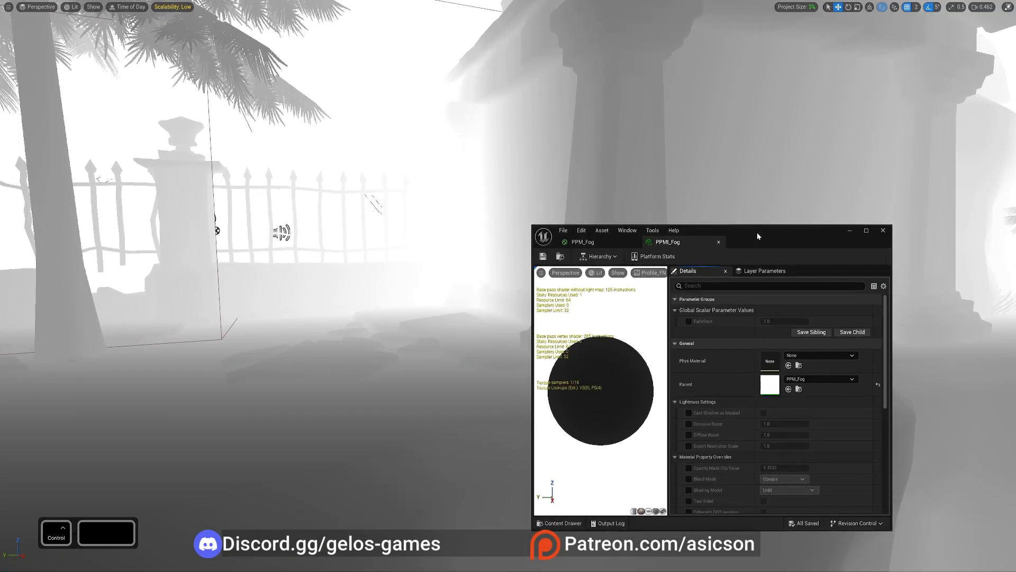
left_click(689, 321)
mouse_move(784, 321)
left_mouse_down()
mouse_move(800, 320)
mouse_move(762, 321)
mouse_move(801, 321)
mouse_move(767, 320)
mouse_move(779, 321)
left_mouse_up()
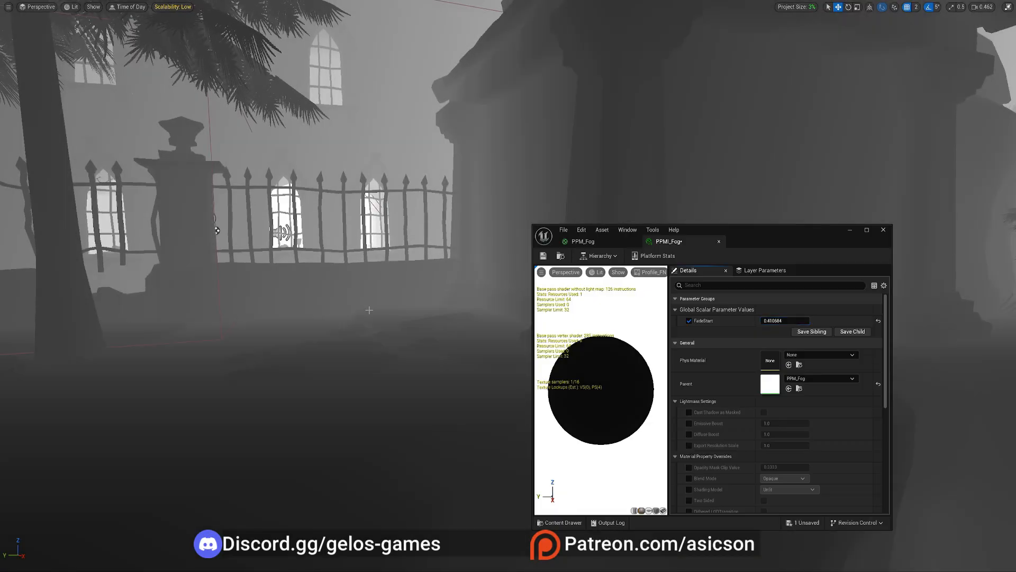
- Fly back and look around the fenced building and trees to check how the depth gradient changes with distance
key("s")
right_click_drag(369, 310, 457, 312)
key("d")
key("q")
key("a")
key("e")
key("s")
key("w")
key("d")
key("e")
key("w")
key("a")
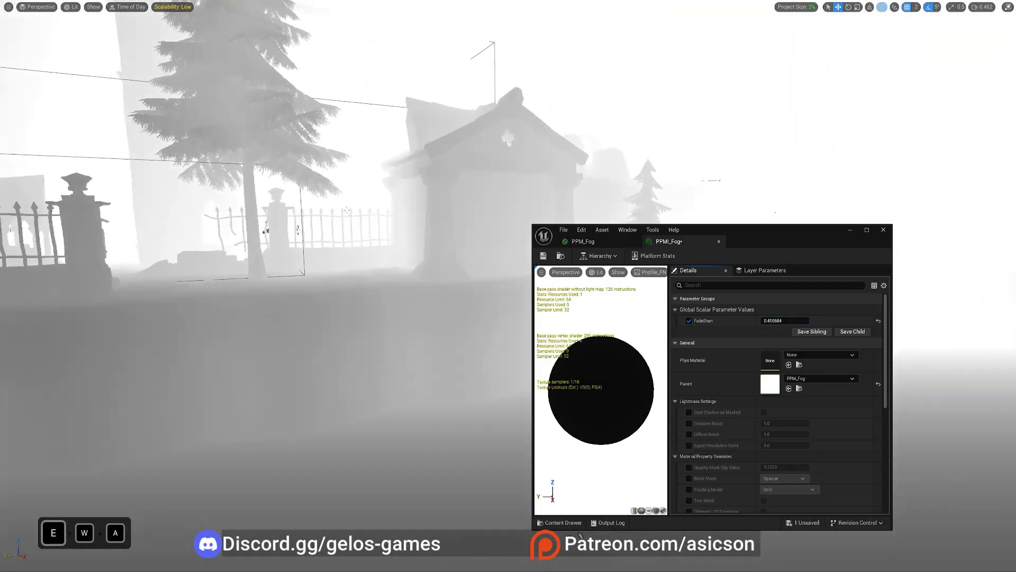
right_click_drag(180, 341, 180, 341)
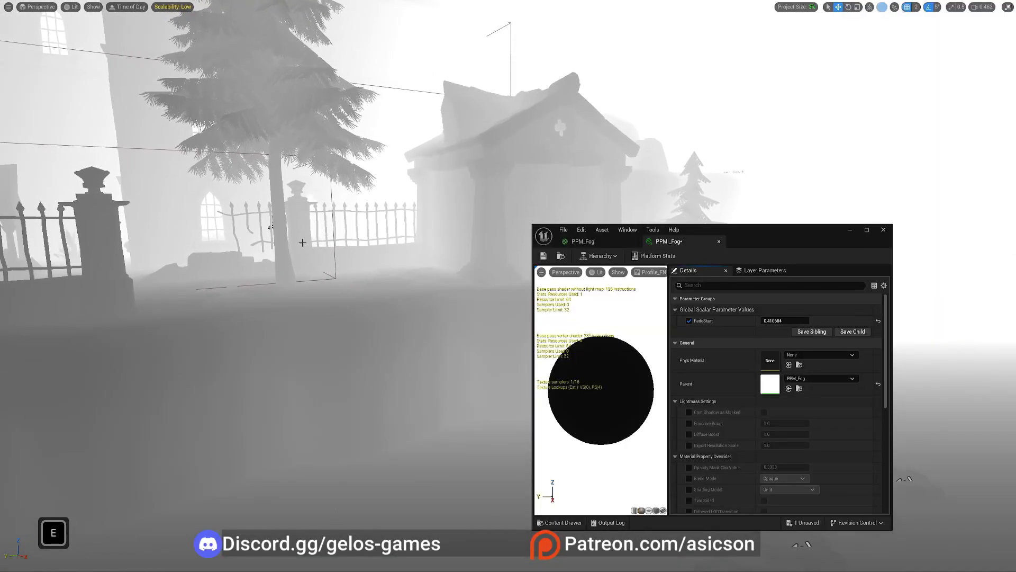
right_click_drag(303, 243, 303, 242)
key("d")
key("e")
key("w")
key("a")
key("q")
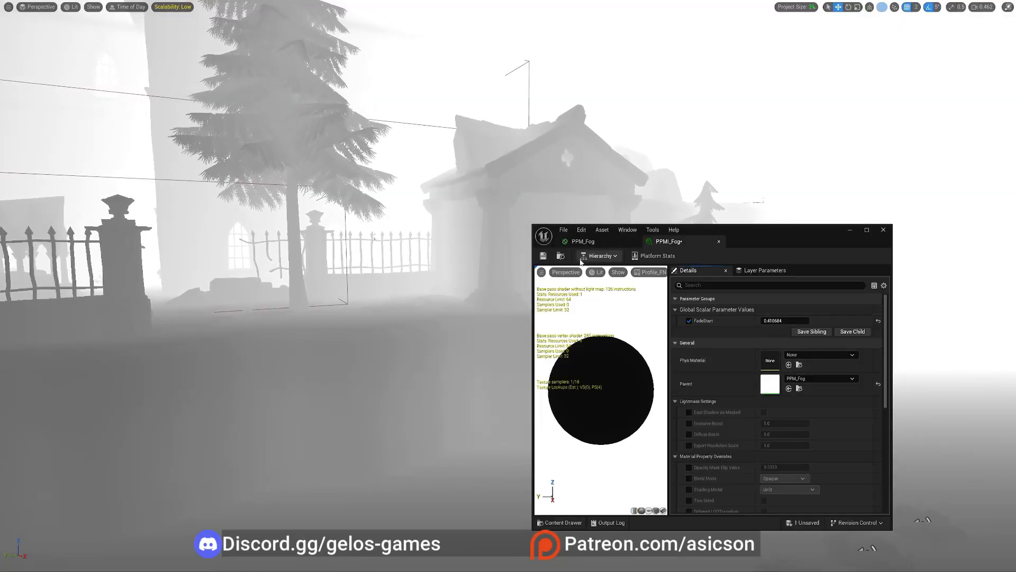
- In the PPM_Fog graph, move the SceneDepth, Mask, Divide, Multiply and FadeStart nodes away from the output to free space after Multiply
left_click(593, 242)
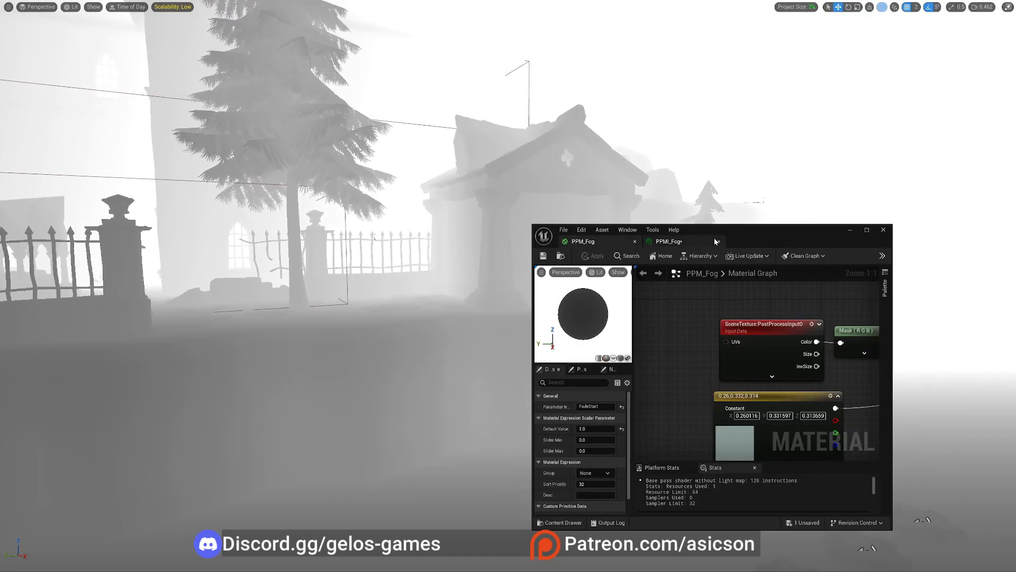
left_click_drag(727, 230, 627, 193)
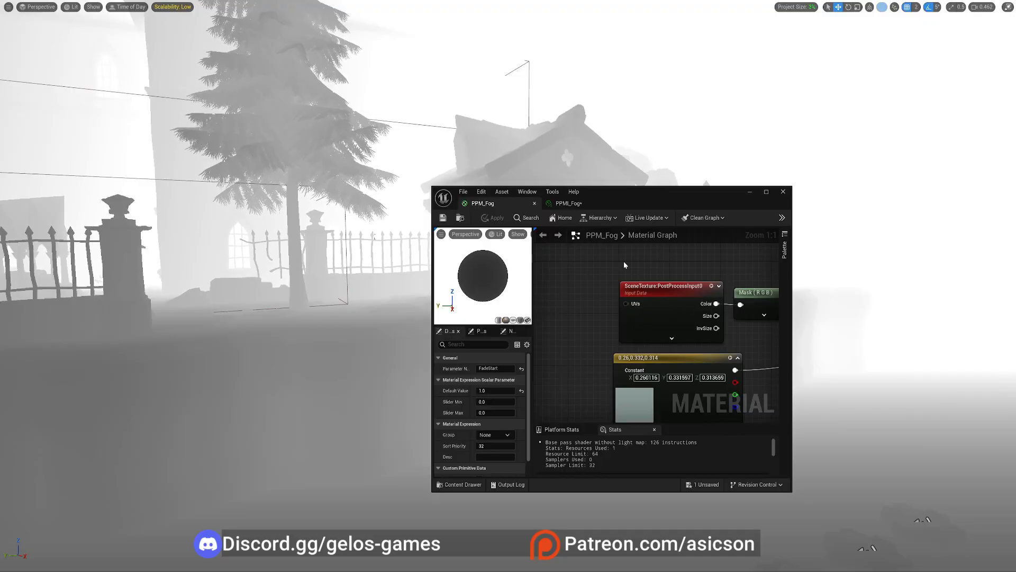
left_click_drag(695, 190, 636, 2)
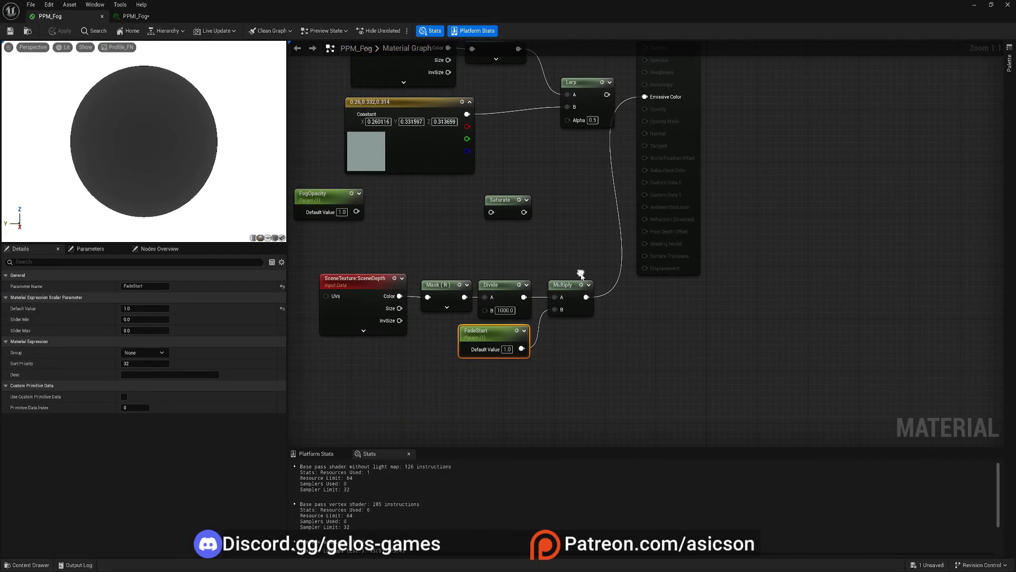
left_click_drag(313, 249, 597, 380)
left_click_drag(577, 297, 458, 313)
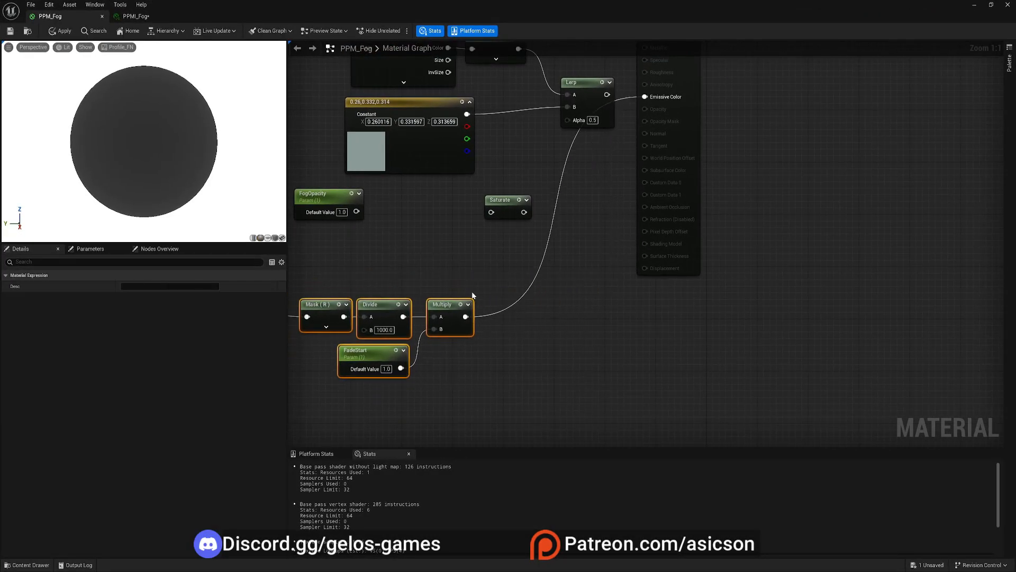
right_click_drag(434, 282, 509, 286)
- Float the material editor as a small window and fly around the fence, trees and buildings to examine the depth gradient
left_click_drag(201, 16, 641, 391)
key("s")
mouse_move(630, 297)
right_mouse_down()
mouse_move(725, 288)
mouse_move(630, 291)
mouse_move(629, 280)
right_mouse_up()
scroll(630, 296, "up", 1)
key("d")
key("w")
key("a")
key("s")
right_click_drag(609, 234, 609, 235)
key("w")
key("s")
key("w")
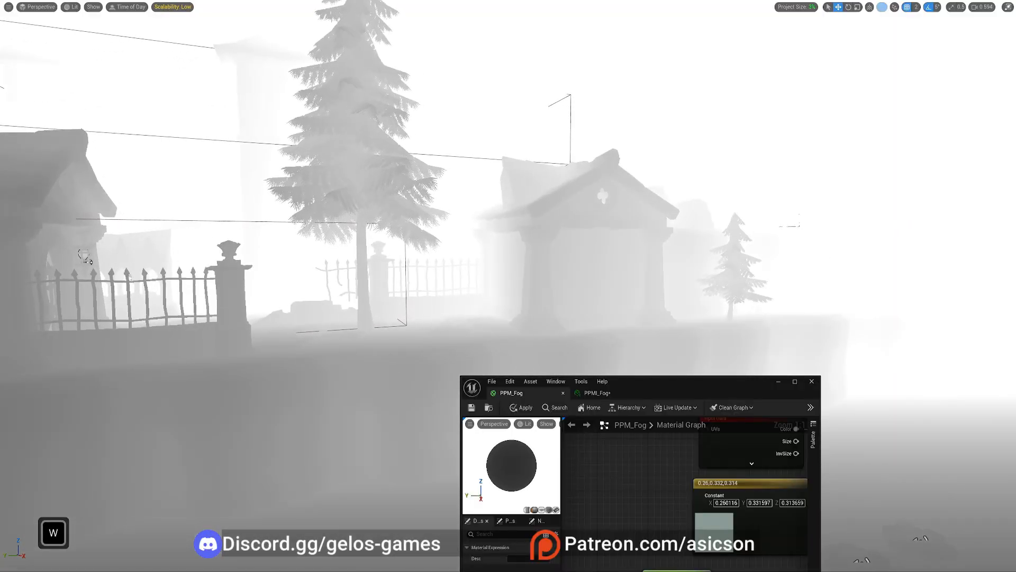
key("s")
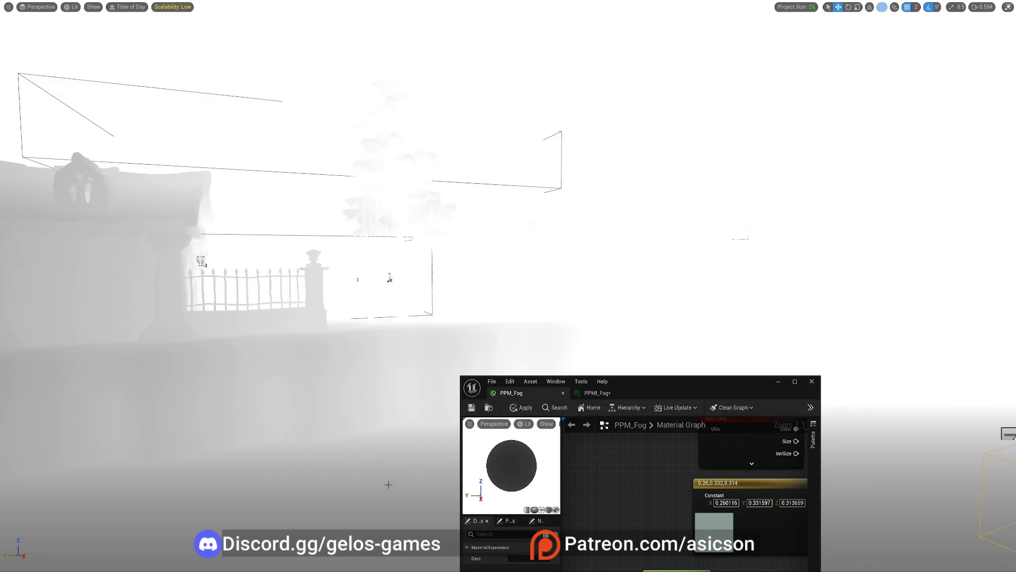
right_click_drag(389, 485, 388, 484)
key("q")
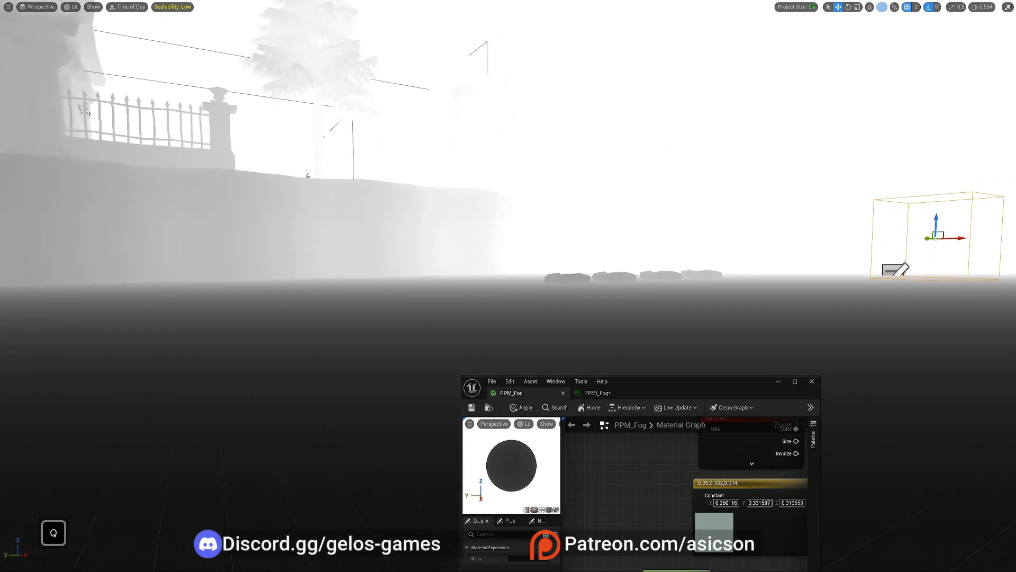
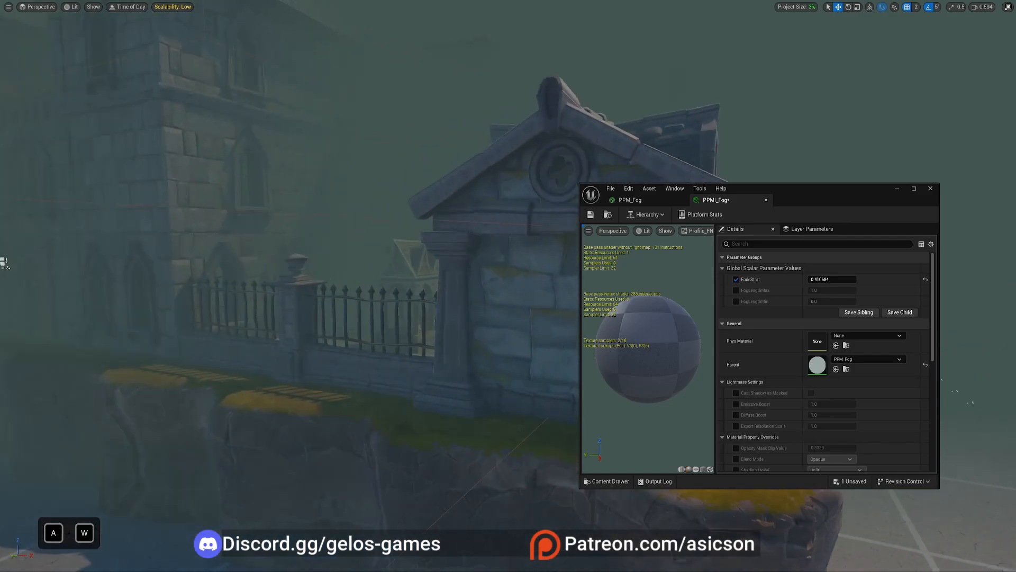
- Enable the FogLengthMax and FogLengthMin overrides in PPMI_Fog and lower FogLengthMin to about -0.53 while viewing the level
key("d")
key("w")
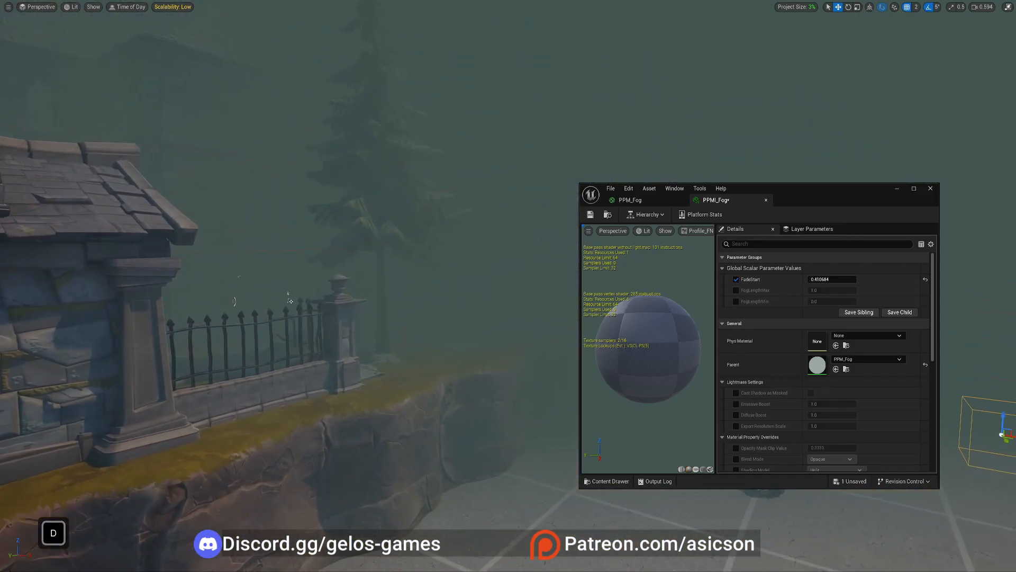
key("a")
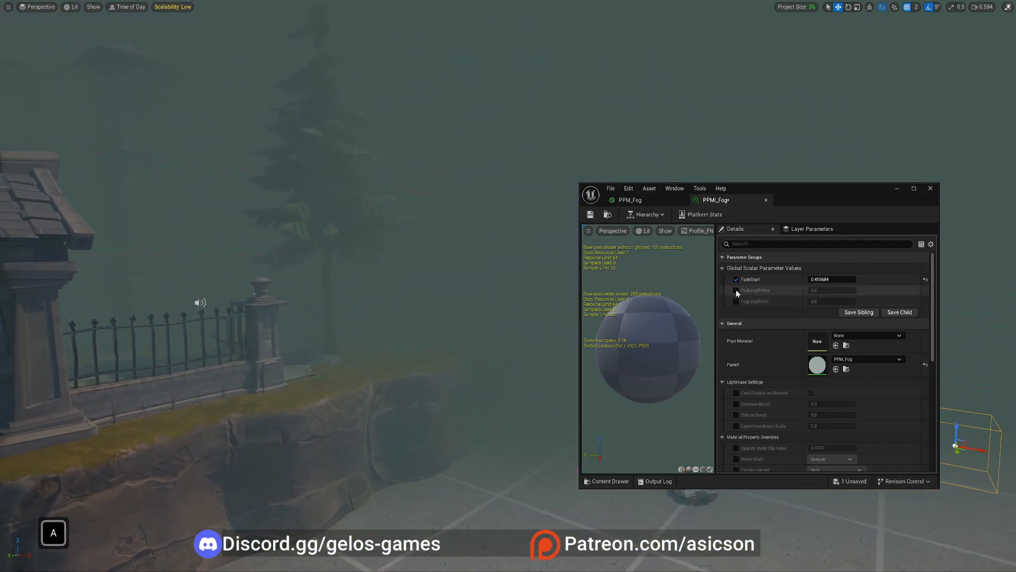
left_click(736, 290)
left_click(736, 301)
left_click_drag(836, 302, 819, 301)
key("s")
key("d")
key("e")
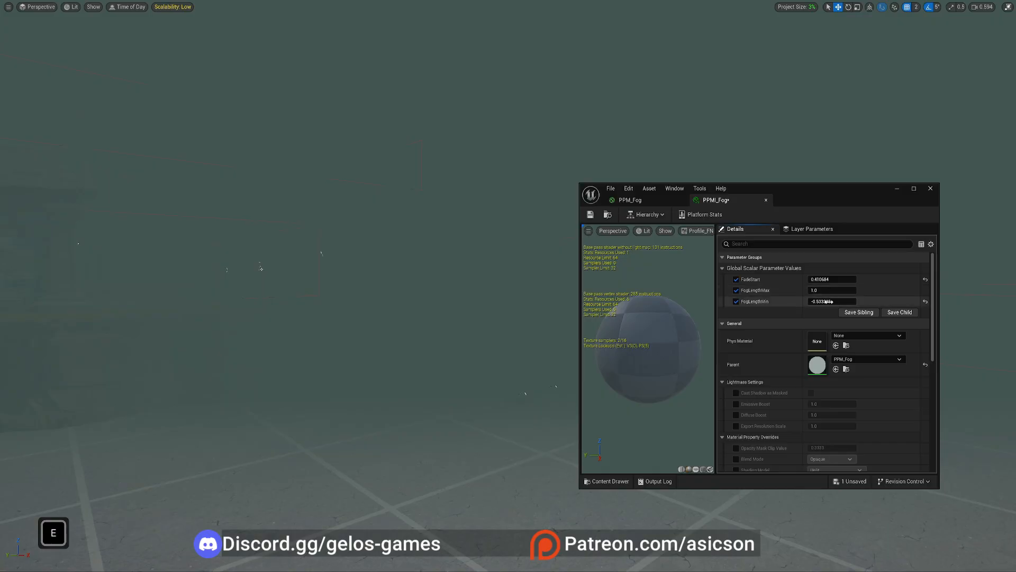
- Raise FogLengthMin to about 0.94 and fly through the level to check the fog's transition
left_click_drag(828, 301, 908, 301)
key("w")
key("e")
right_click_drag(407, 320, 506, 320)
key("s")
key("s")
key("w")
- Move the floating material window aside and look around the fence, tree and spawn pads to examine the fog edge
left_click_drag(801, 194, 854, 213)
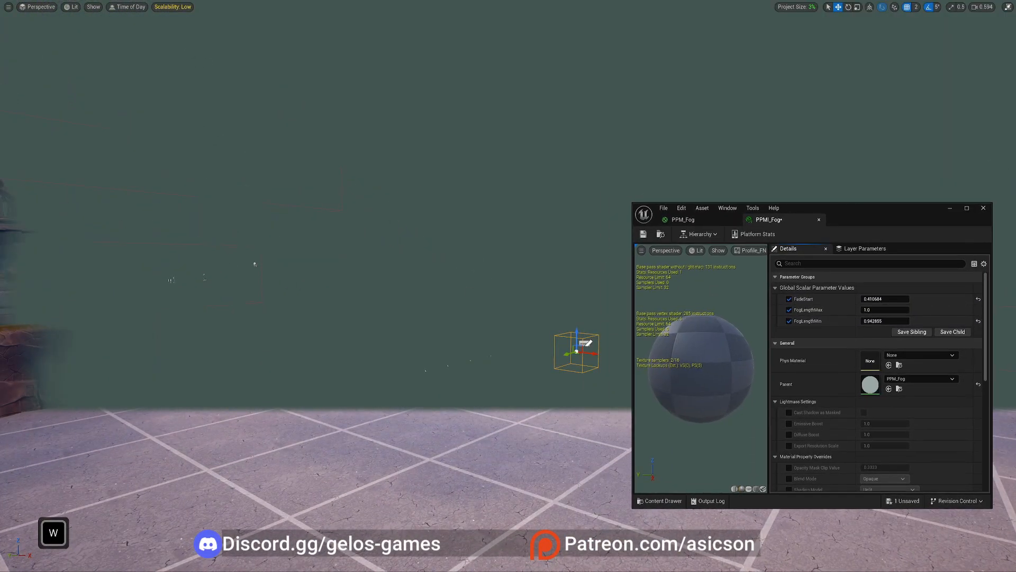
right_click_drag(583, 346, 521, 341)
key("a")
key("e")
key("s")
mouse_move(410, 295)
right_mouse_down()
mouse_move(397, 295)
mouse_move(411, 295)
right_mouse_up()
key("d")
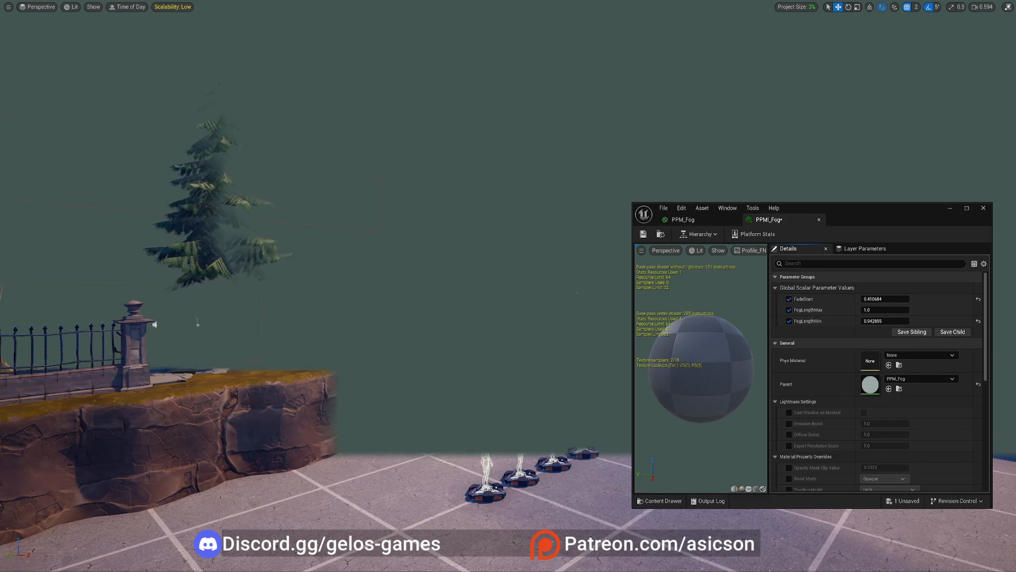
- Set FogLengthMin to 0.99
left_click(881, 321)
type("0.99")
key("Return")
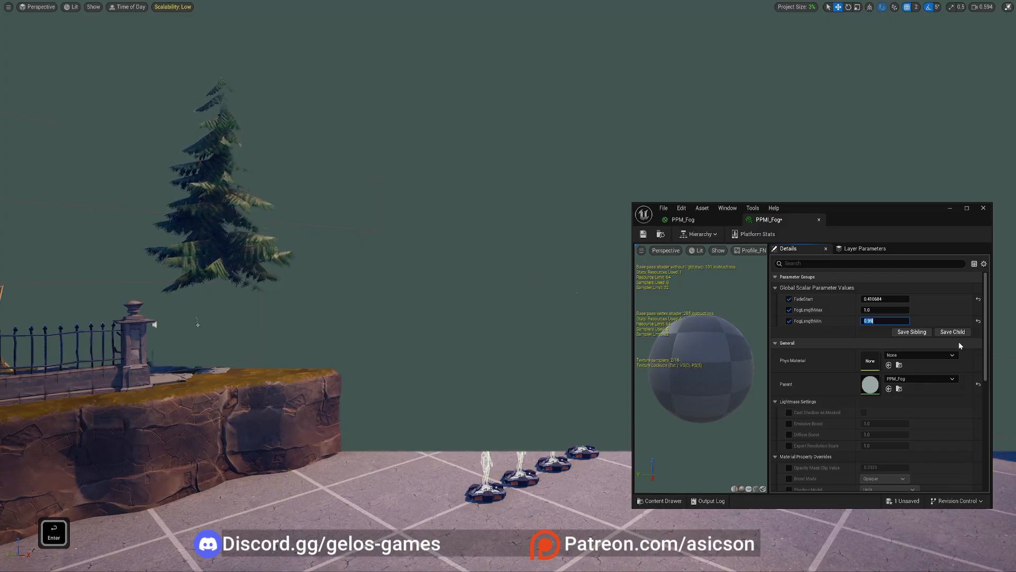
- Set FogLengthMax to 2 and FogLengthMin to -0.6 to soften the fog transition
mouse_move(891, 323)
left_mouse_down()
mouse_move(855, 322)
mouse_move(900, 310)
left_mouse_up()
key("q")
key("e")
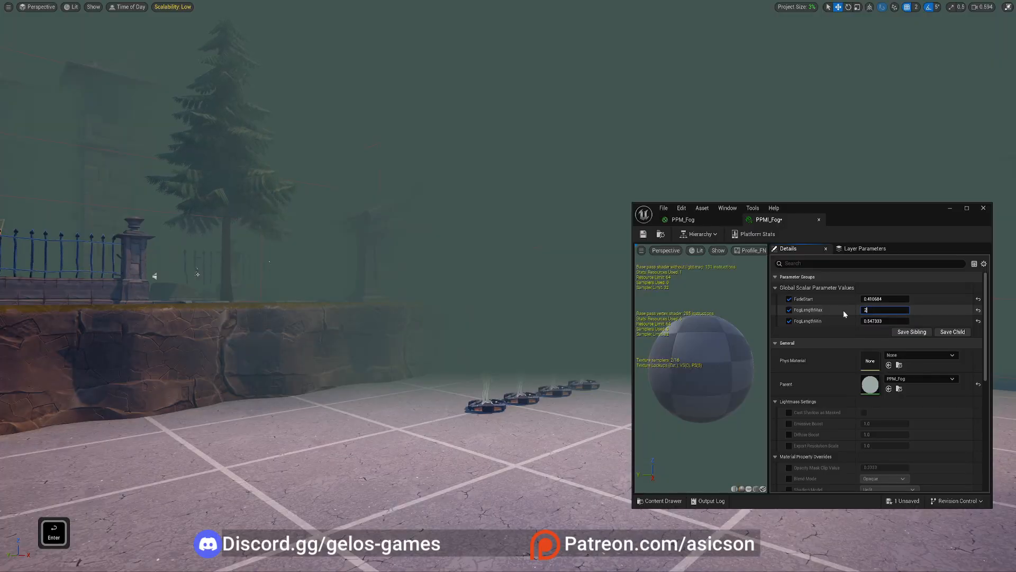
key("Return")
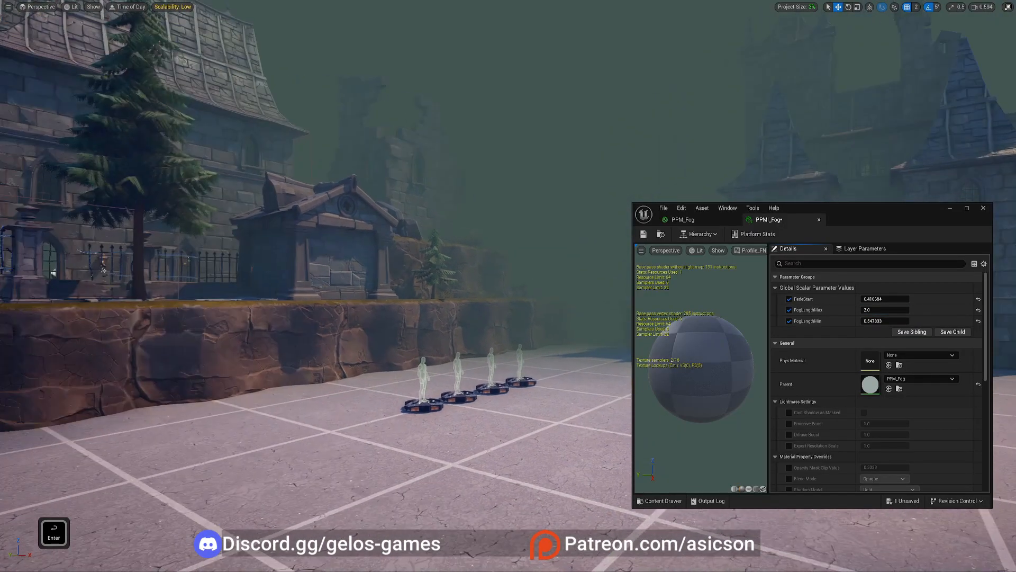
right_click_drag(349, 100, 338, 100)
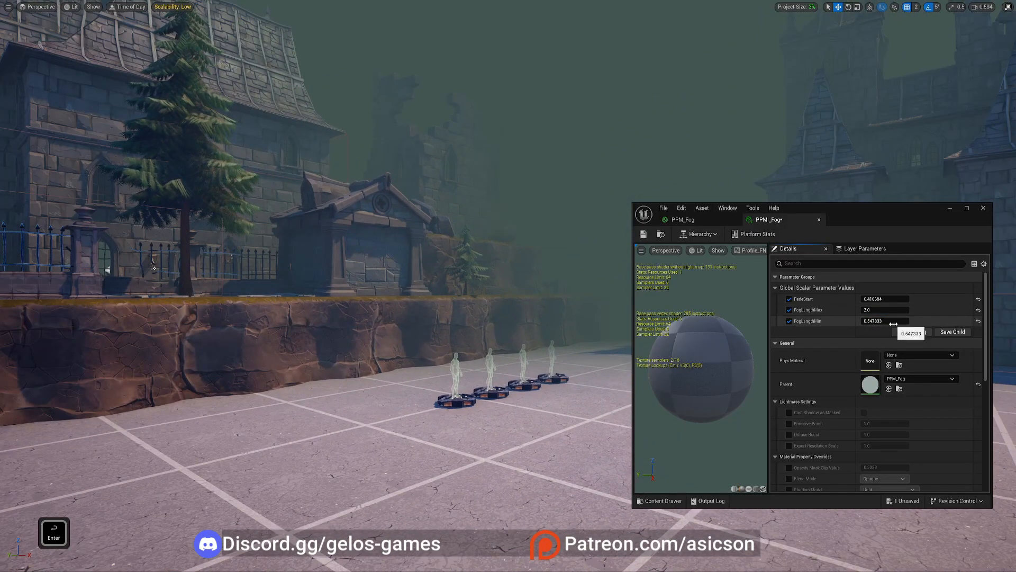
left_click_drag(894, 323, 855, 324)
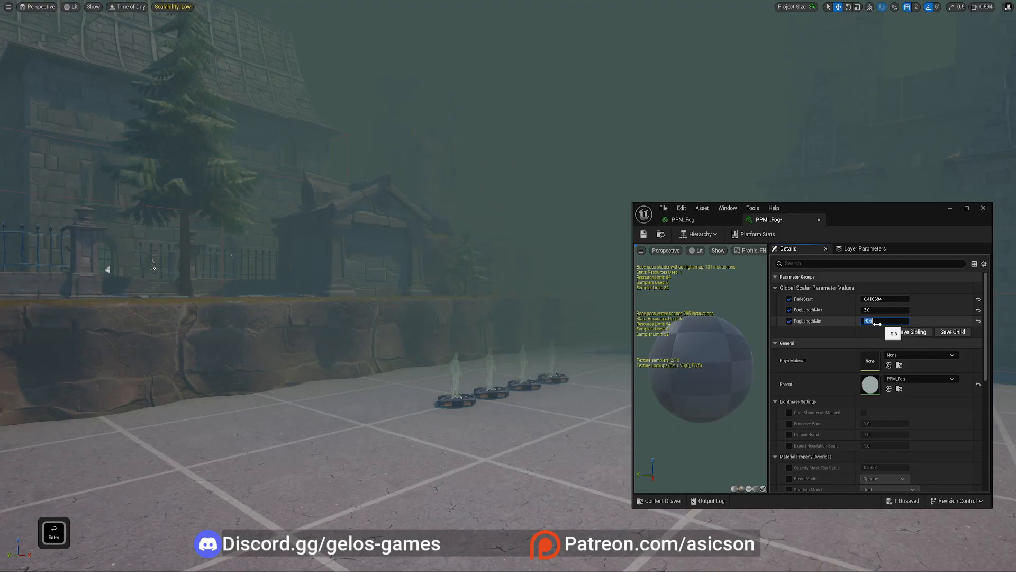
- Fly around the courtyard, small stone building and spawn pads to examine how the fog fades with distance
right_click_drag(477, 238, 553, 225)
key("a")
key("s")
key("e")
key("q")
key("e")
key("w")
key("a")
key("a")
key("e")
key("s")
key("q")
key("q")
key("e")
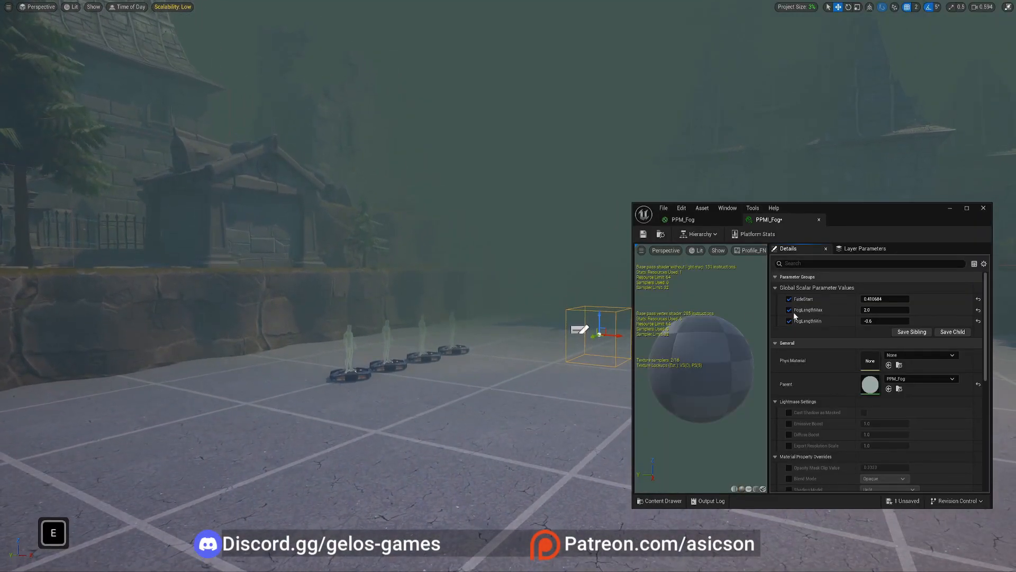
- Raise FadeStart to about 1.0 and fly across the courtyard to the gate towers to check the fog density
left_click_drag(885, 299, 905, 298)
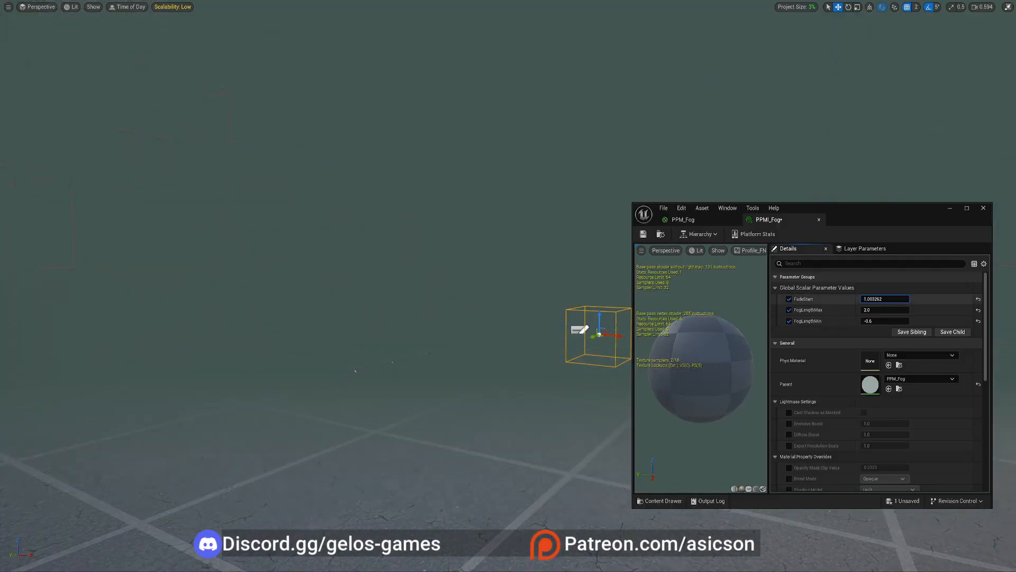
key("q")
mouse_move(411, 272)
right_mouse_down()
mouse_move(339, 272)
mouse_move(519, 272)
mouse_move(411, 270)
right_mouse_up()
key("w")
key("e")
key("a")
key("d")
key("e")
key("a")
key("w")
scroll(508, 272, "down", 2)
key("w")
key("s")
key("d")
key("q")
key("w")
key("d")
key("s")
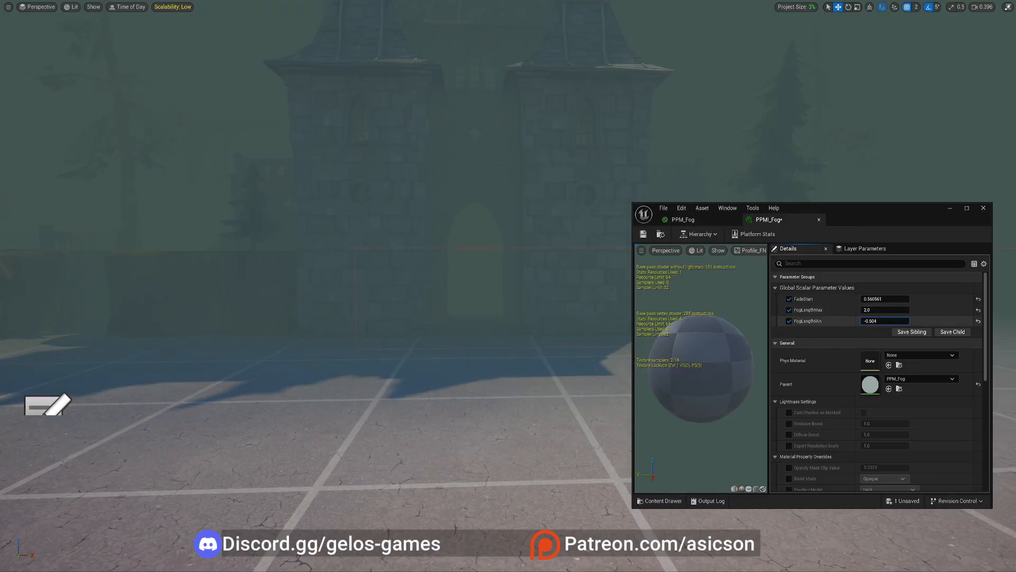
- Set FogLengthMin to -0.7 and FogLengthMax to 1.8
mouse_move(885, 321)
left_mouse_down()
mouse_move(900, 321)
mouse_move(868, 321)
left_mouse_up()
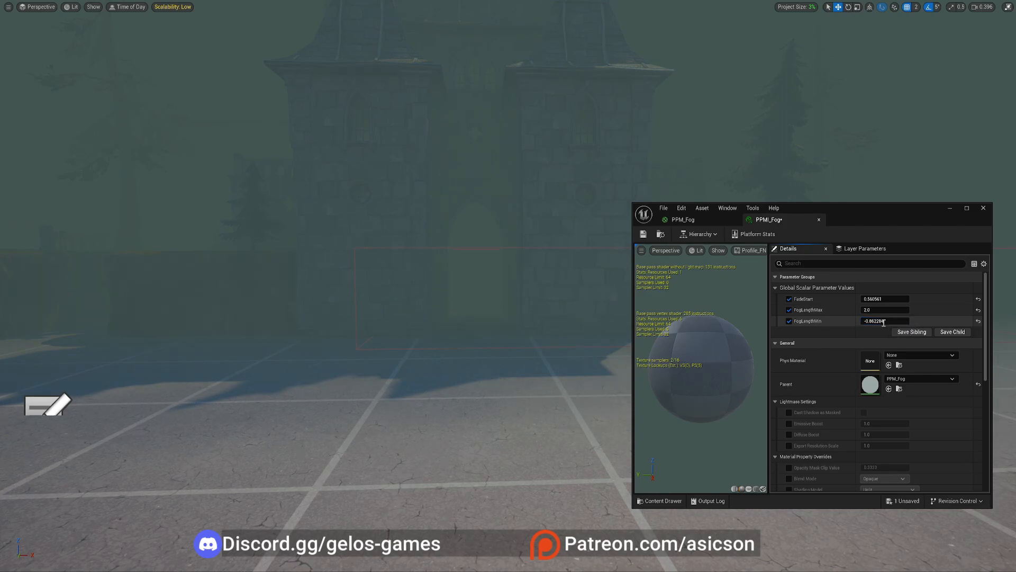
type("-.7")
key("Return")
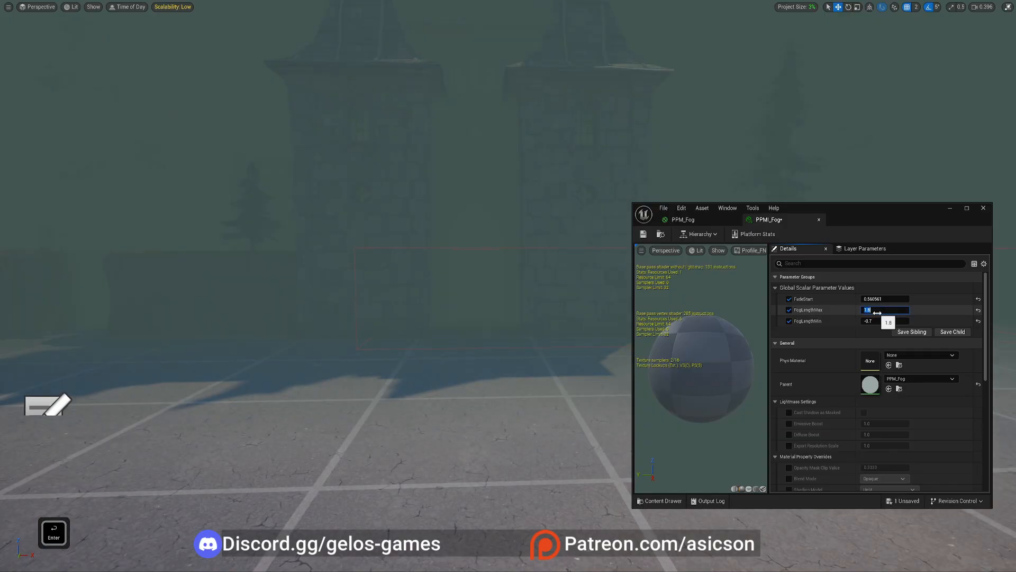
- Set FadeStart to 0.6 and save the PPMI_Fog material instance
left_click_drag(885, 298, 900, 299)
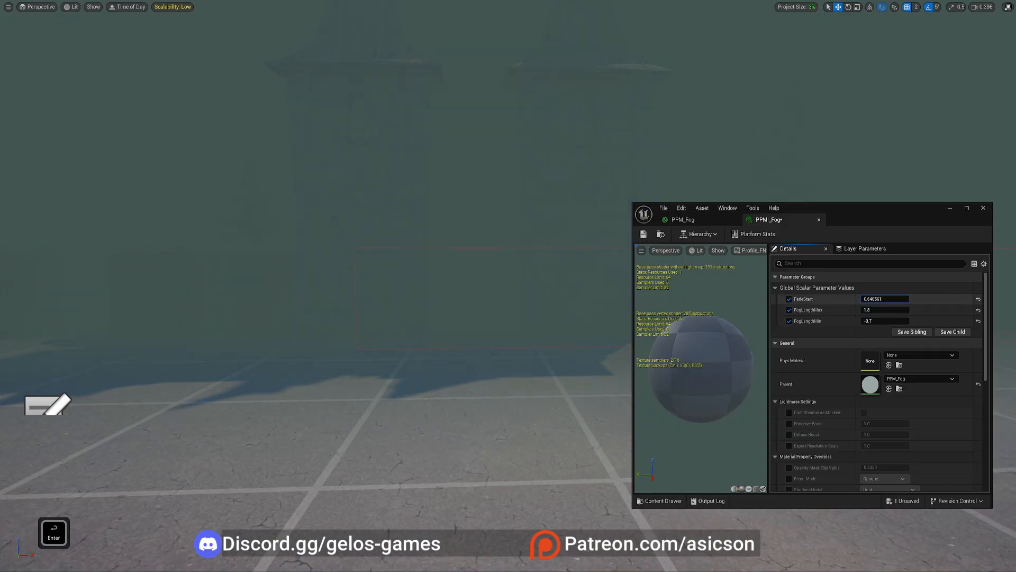
type("0.6")
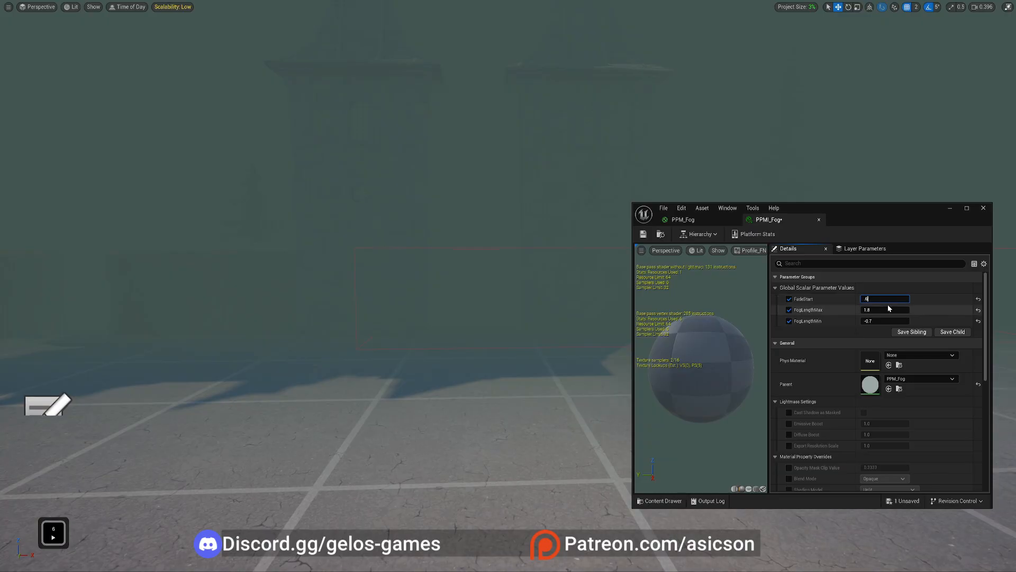
key("Return")
left_click(643, 234)
- Fly back and forth in front of the gate towers to examine the fog with the saved settings
right_click_drag(551, 254, 528, 253)
key("s")
key("a")
key("w")
key("a")
key("s")
key("a")
key("s")
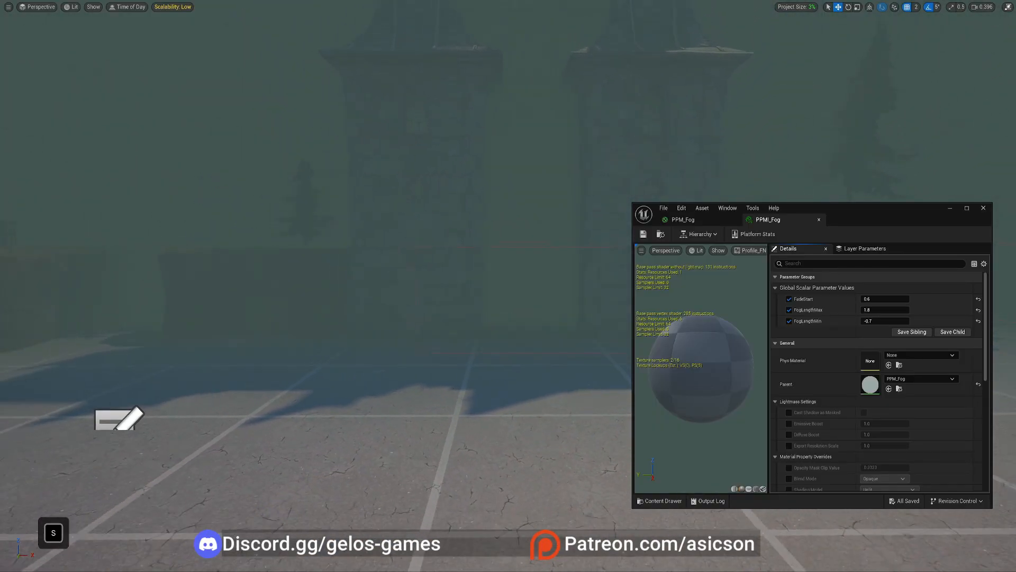
key("d")
key("w")
key("a")
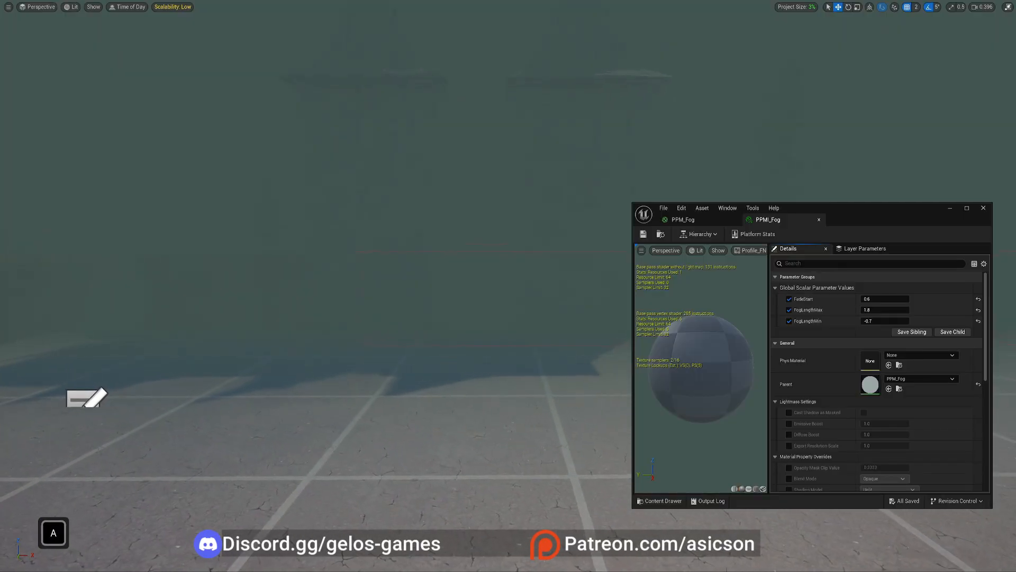
left_click(789, 299)
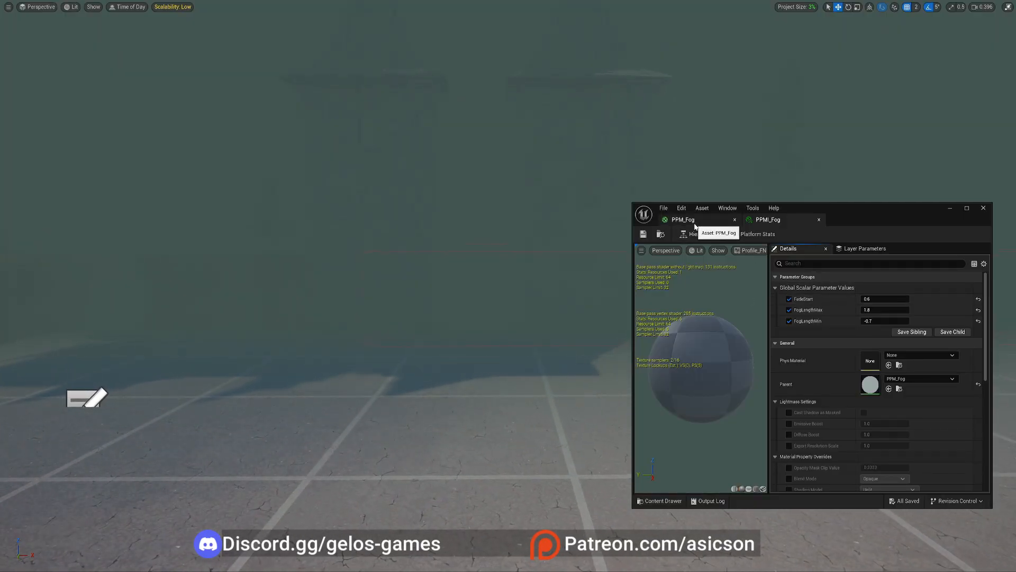
- Set the Time of Day preview to about 5.34 and look around the towers to check the fog in different light
left_click(131, 7)
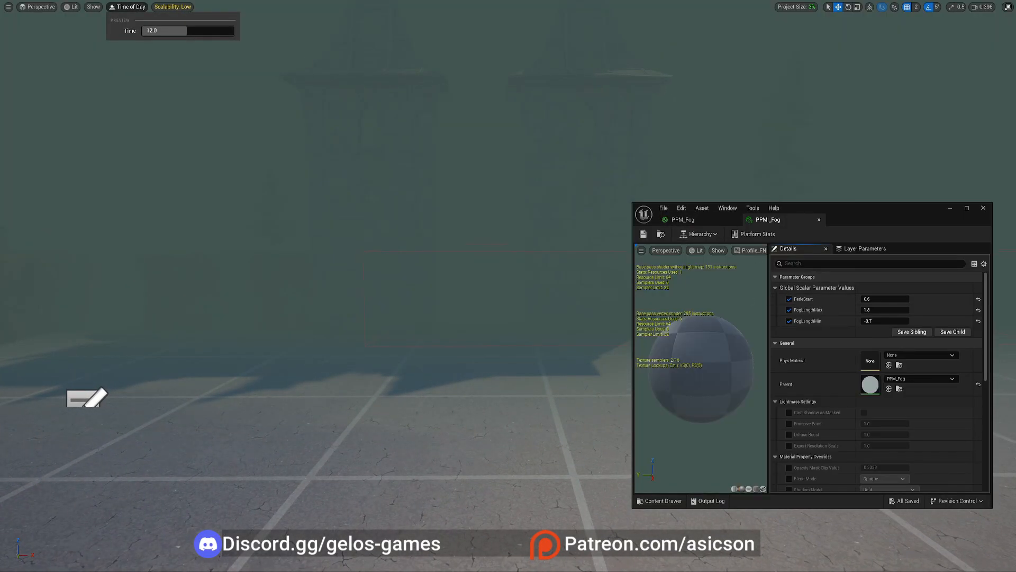
left_click_drag(187, 31, 163, 31)
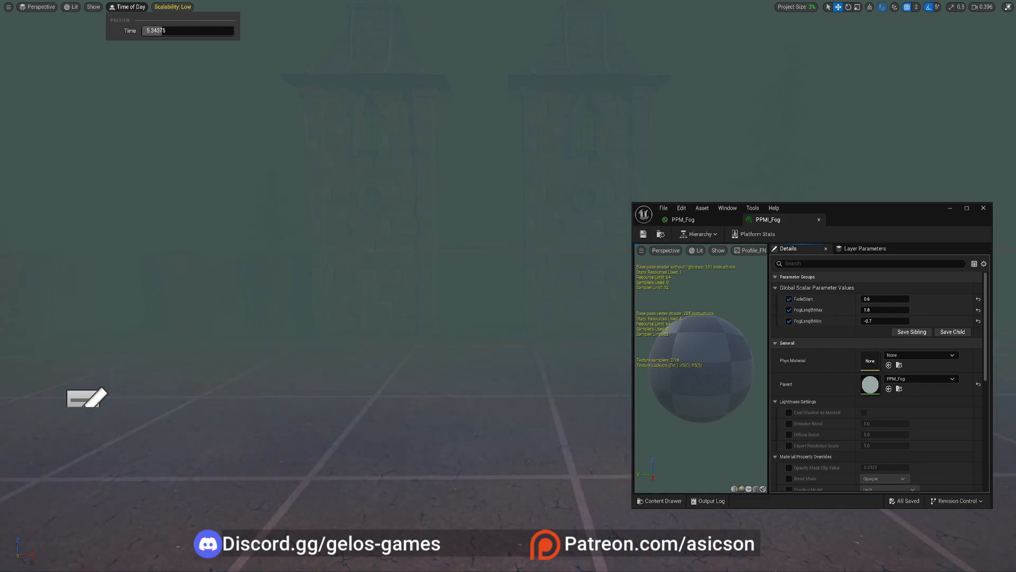
right_click_drag(482, 391, 511, 388)
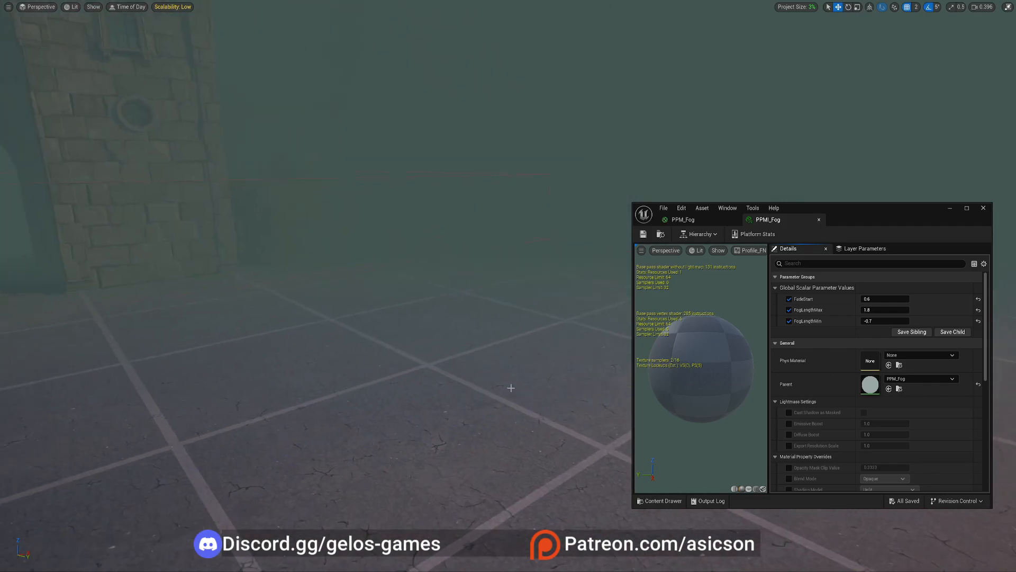
- Lower the Time of Day preview to about 4.31, view the fogged towers, and return the time to 12
left_click(128, 7)
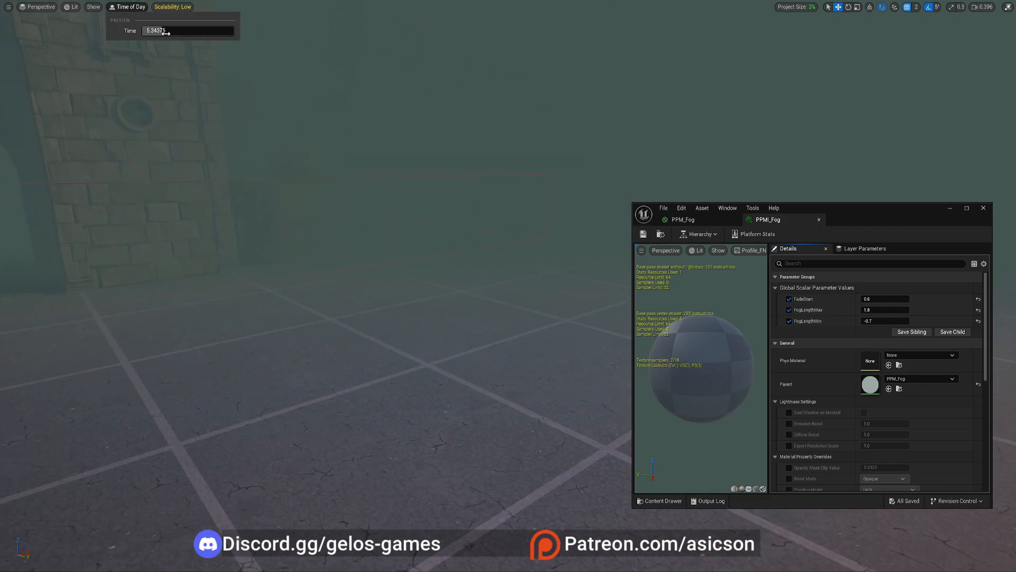
left_click_drag(166, 30, 154, 31)
right_click_drag(373, 394, 371, 344)
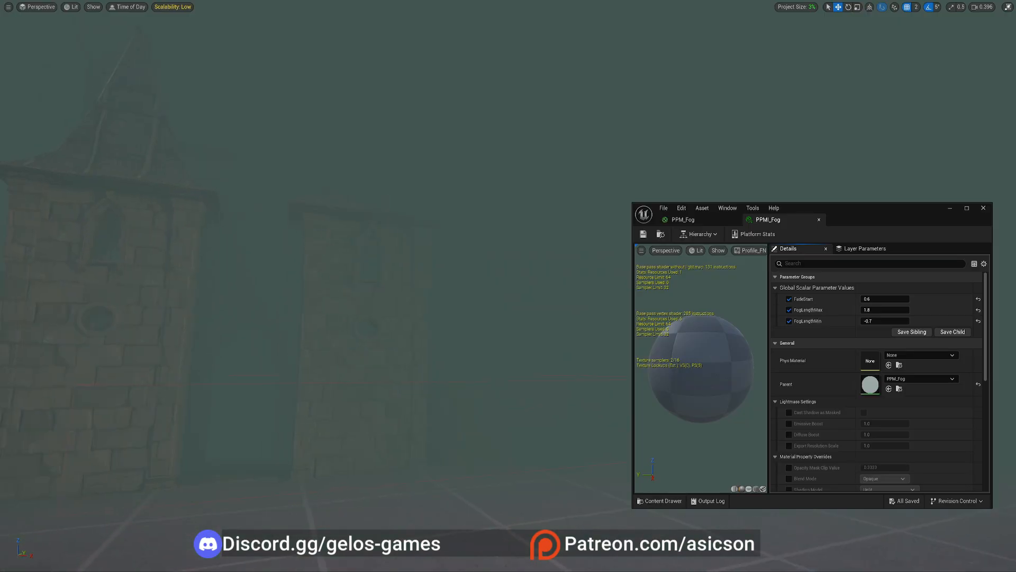
right_click_drag(141, 138, 79, 156)
left_click(134, 10)
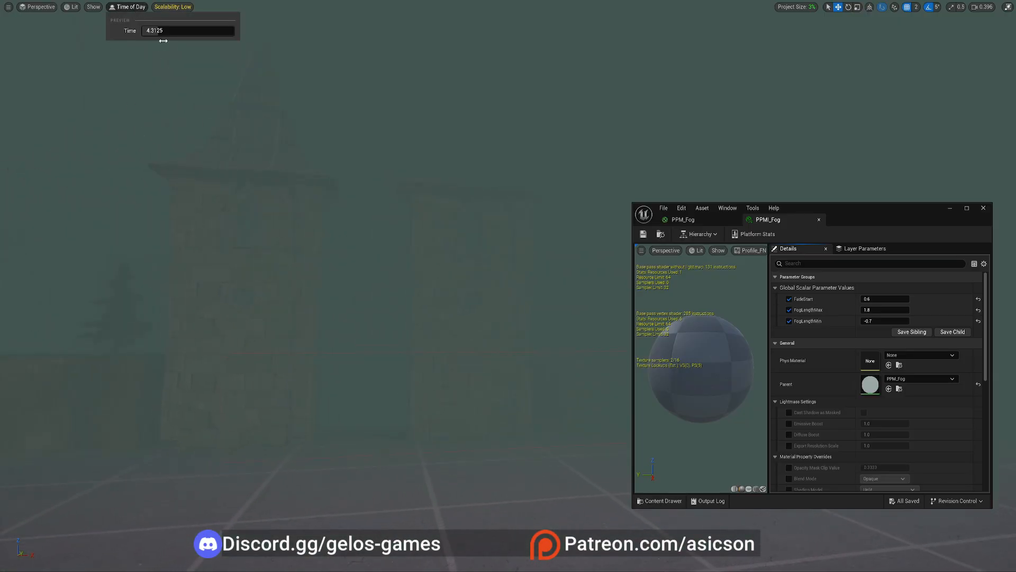
mouse_move(149, 30)
left_mouse_down()
mouse_move(234, 30)
mouse_move(164, 30)
left_mouse_up()
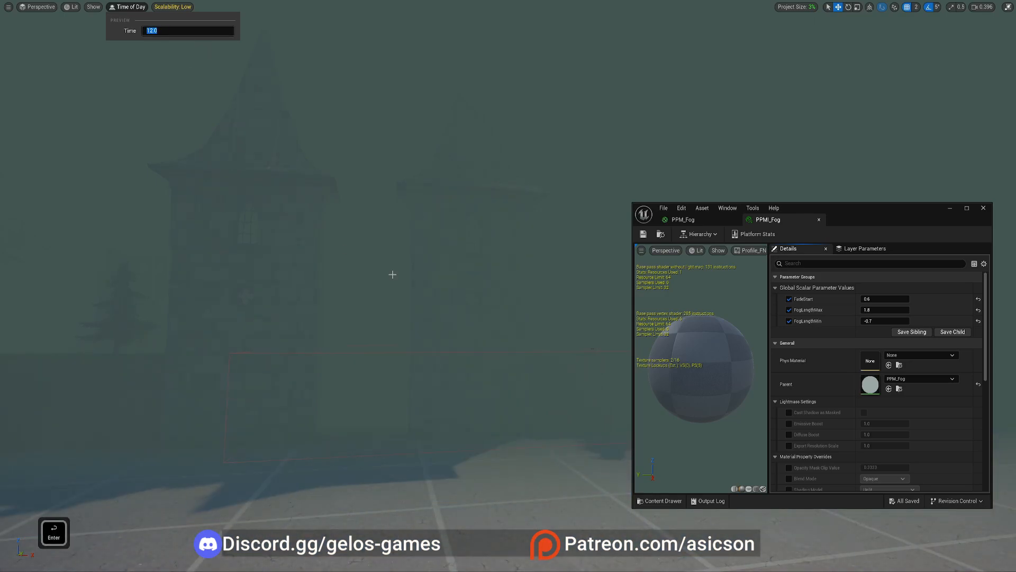
- Return to the PPM_Fog material graph, move the fog color constant away from the other nodes and disconnect it from the Lerp
left_click(738, 219)
double_click(857, 212)
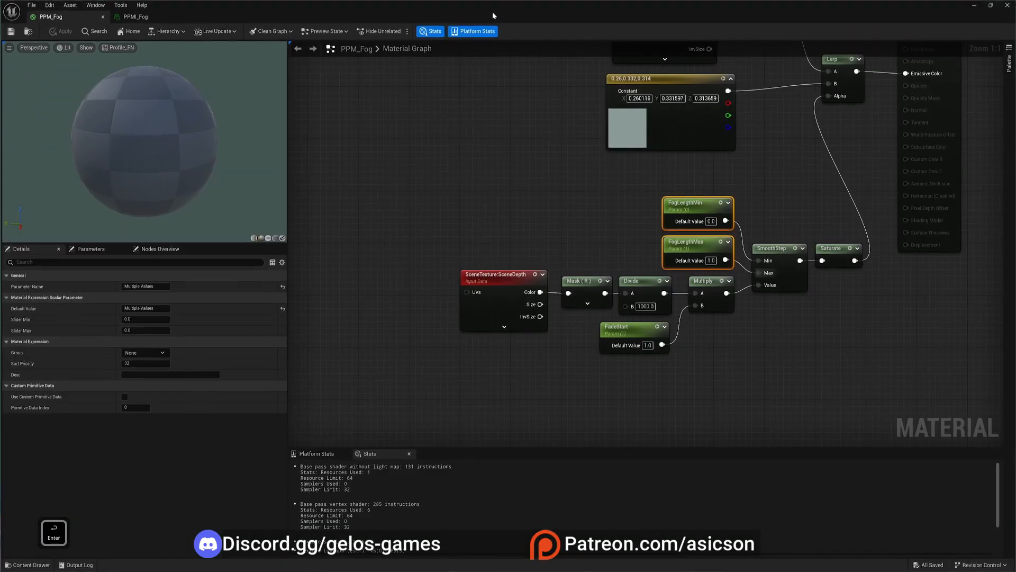
right_click_drag(540, 215, 528, 290)
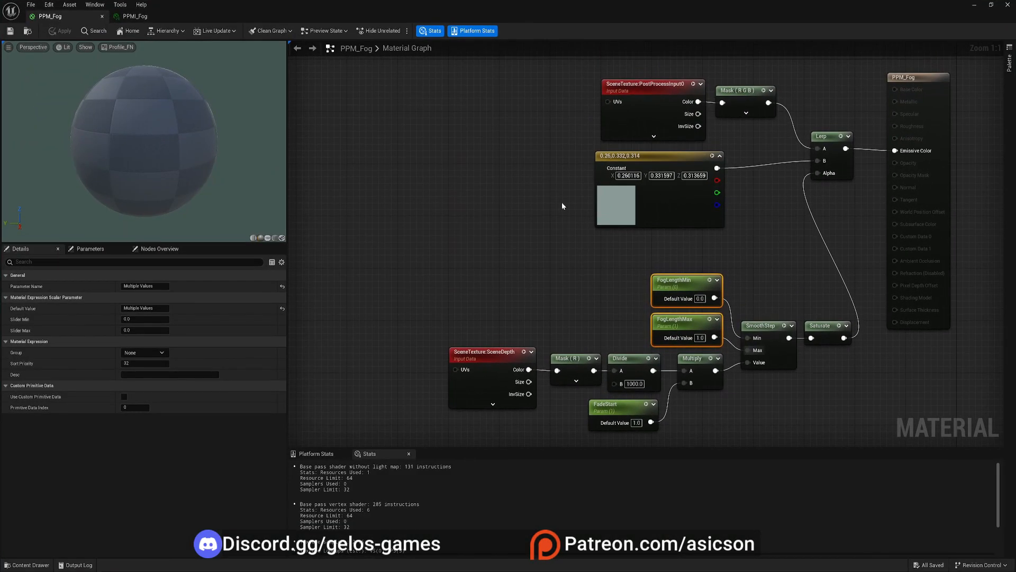
right_click_drag(615, 200, 651, 274)
left_click_drag(651, 274, 537, 274)
left_click_drag(445, 264, 388, 220)
left_click(486, 210, "alt")
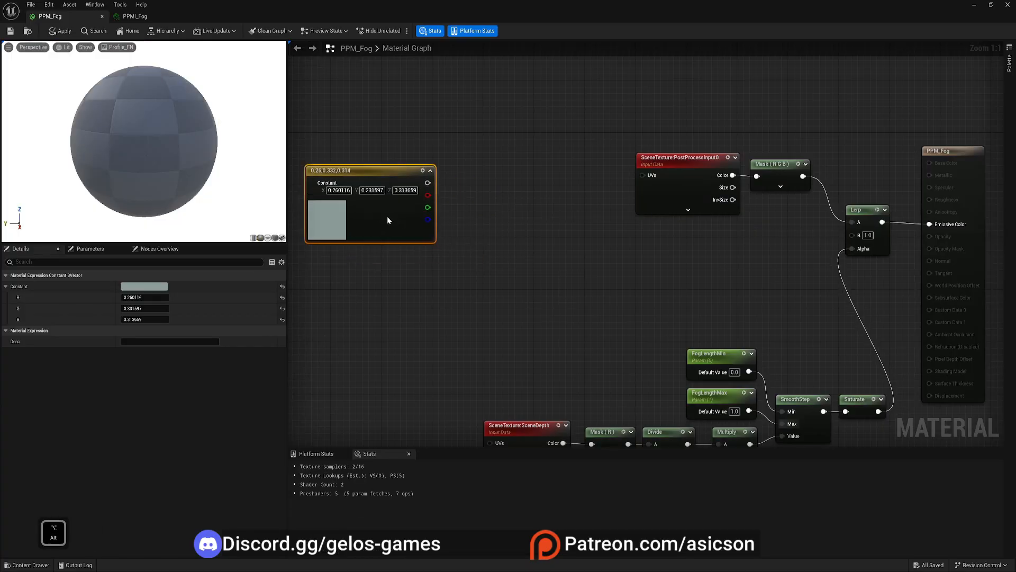
- Add a Color_Time_of_Day function node in the open area between the color constant and the Lerp
right_click_drag(499, 260, 548, 267)
right_click_drag(431, 285, 488, 278)
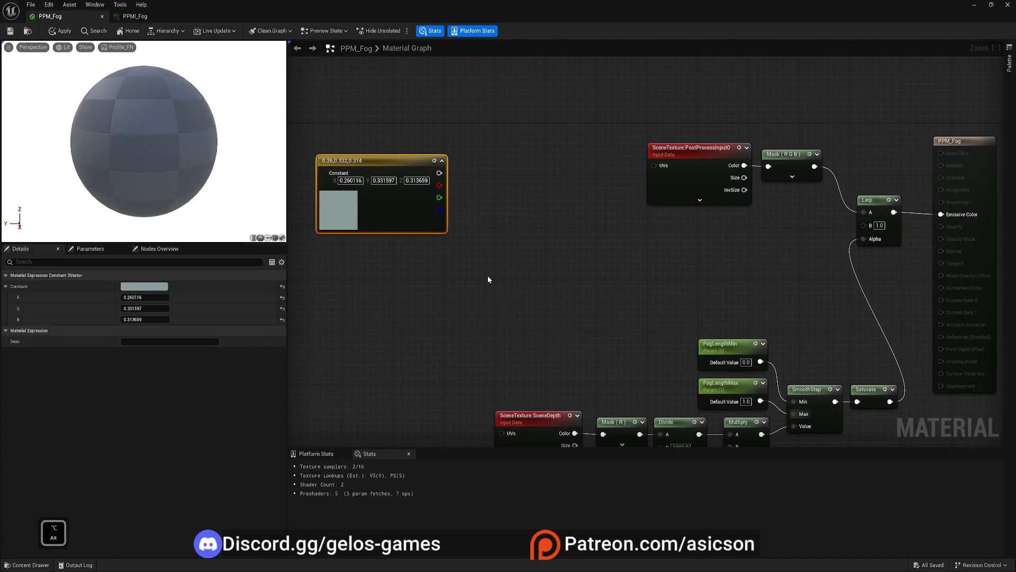
right_click(548, 261)
left_click(485, 274)
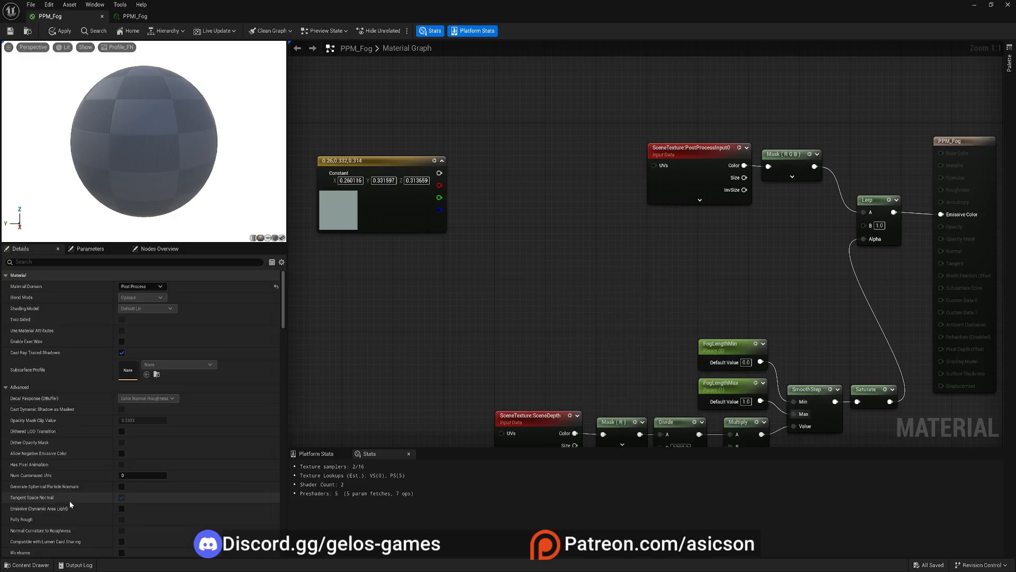
right_click(511, 289)
type("color")
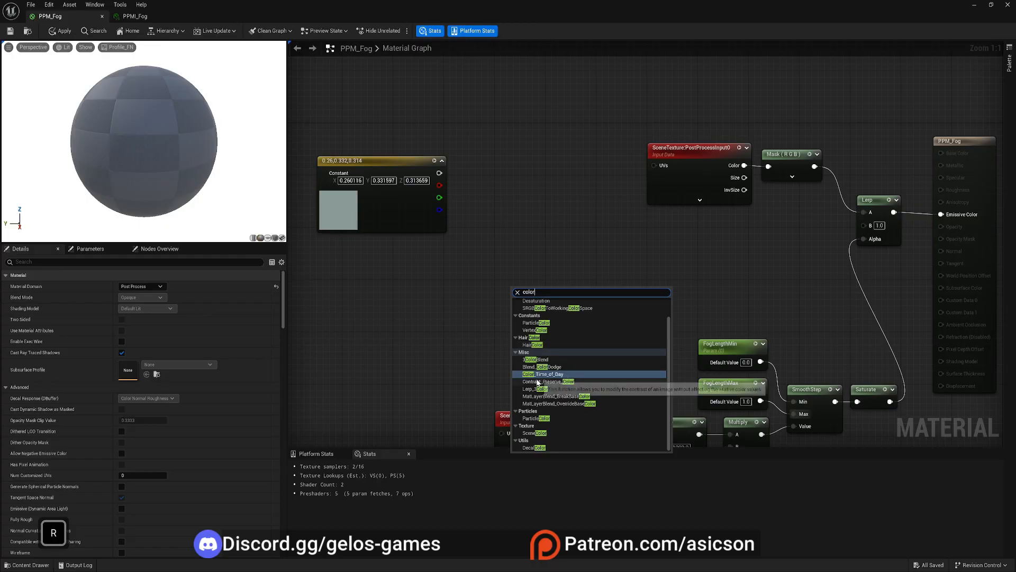
left_click(548, 374)
mouse_move(591, 259)
left_mouse_down()
mouse_move(572, 229)
mouse_move(591, 260)
left_mouse_up()
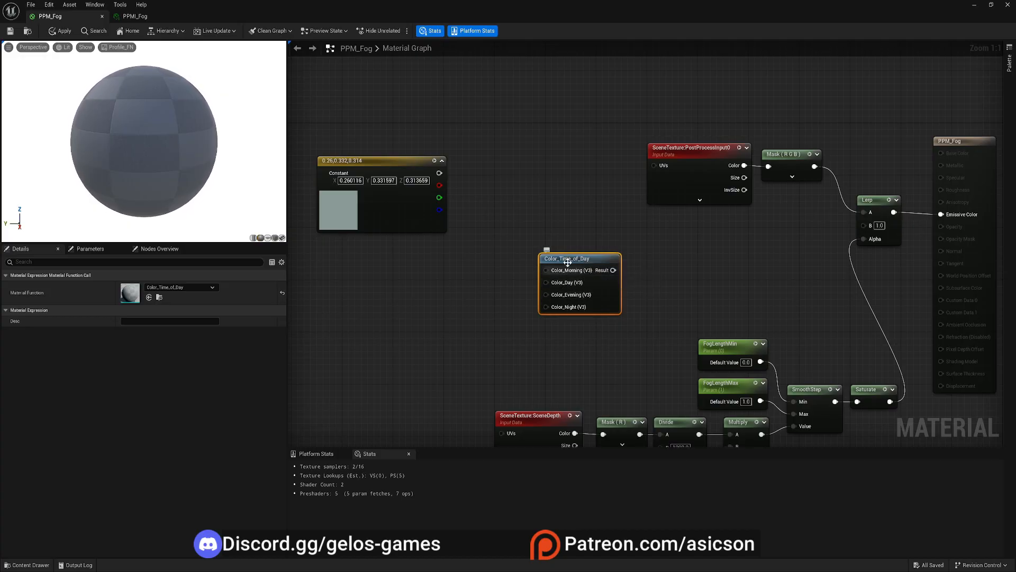
- Connect the Color_Time_of_Day Result to the Lerp's B input and save the PPM_Fog material
right_click_drag(602, 305, 542, 321)
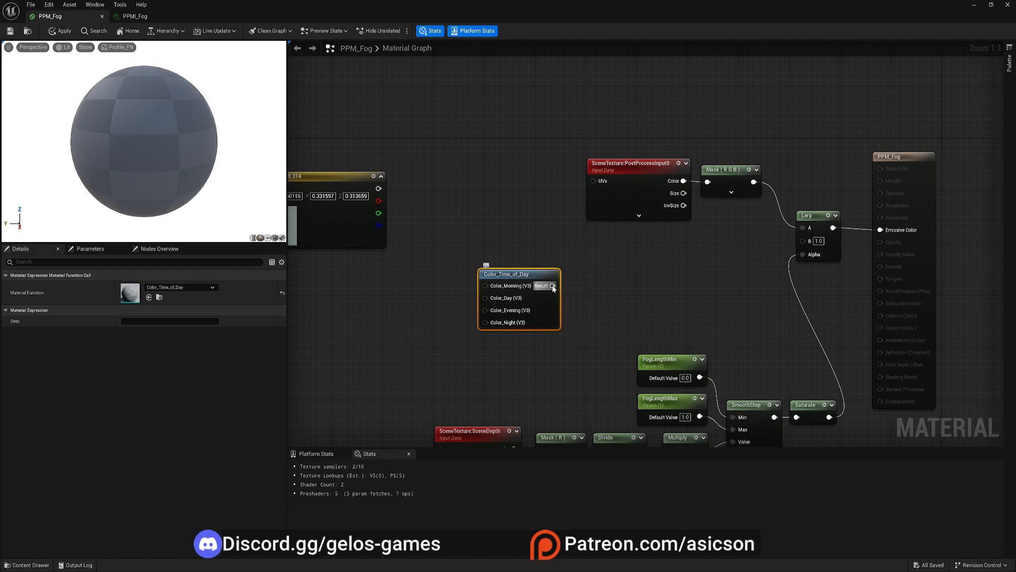
left_click_drag(552, 286, 548, 230)
right_click_drag(437, 211, 539, 219)
left_click(528, 246)
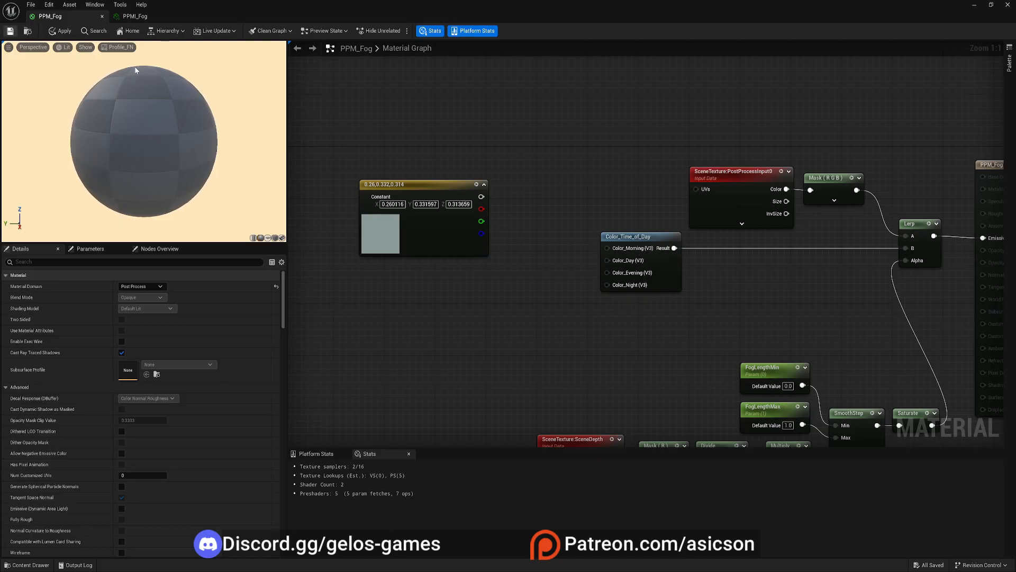
key("ctrl+s")
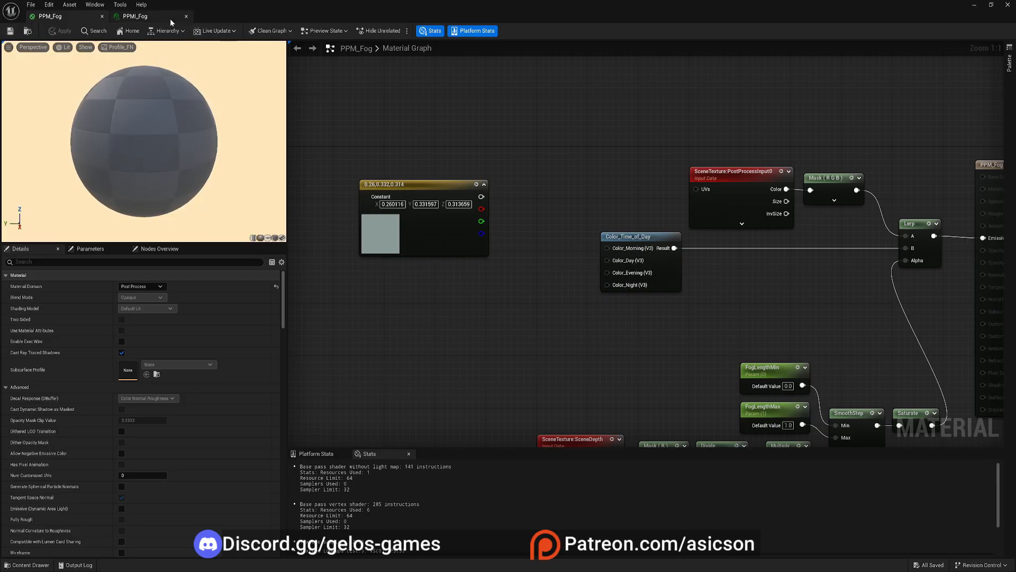
- Return to the level view and fly around the gate towers to examine the fog with its default daytime color
left_click_drag(170, 18, 759, 241)
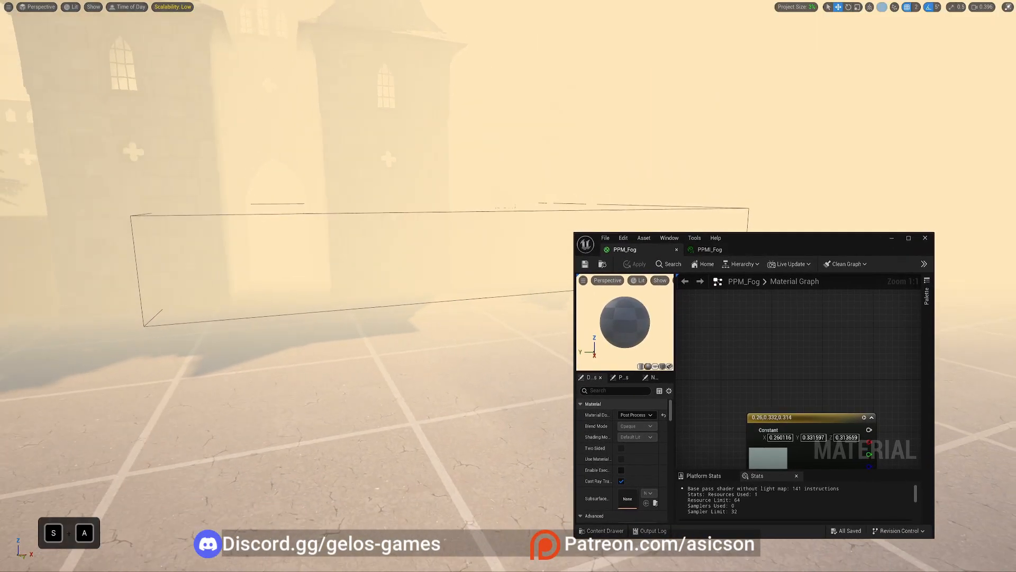
key("w")
right_click_drag(339, 286, 297, 259)
key("q")
key("d")
key("a")
key("e")
key("a")
key("w")
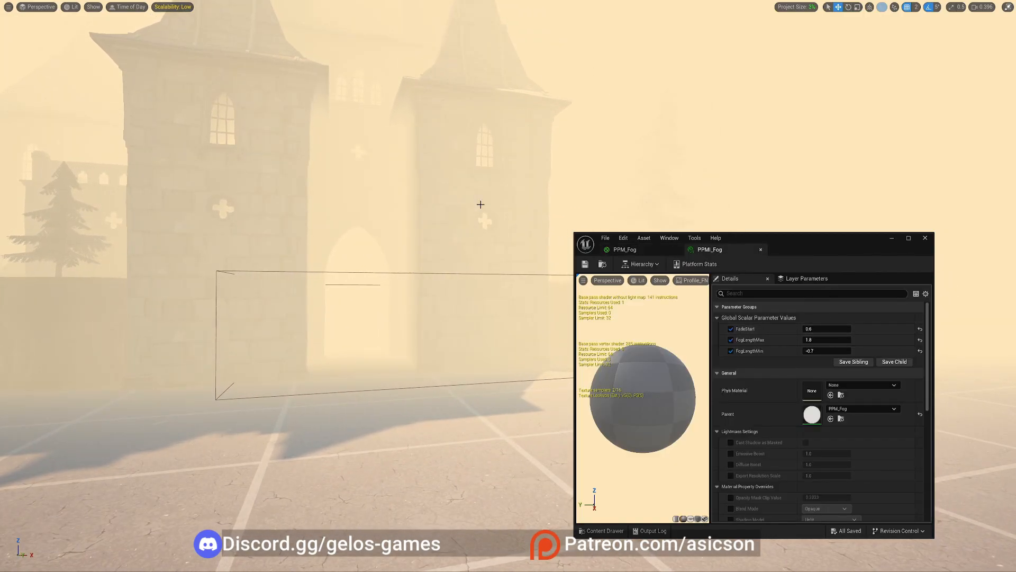
- Lower the Time of Day preview to about 4.31 and look at the morning fog color around the towers
left_click(123, 6)
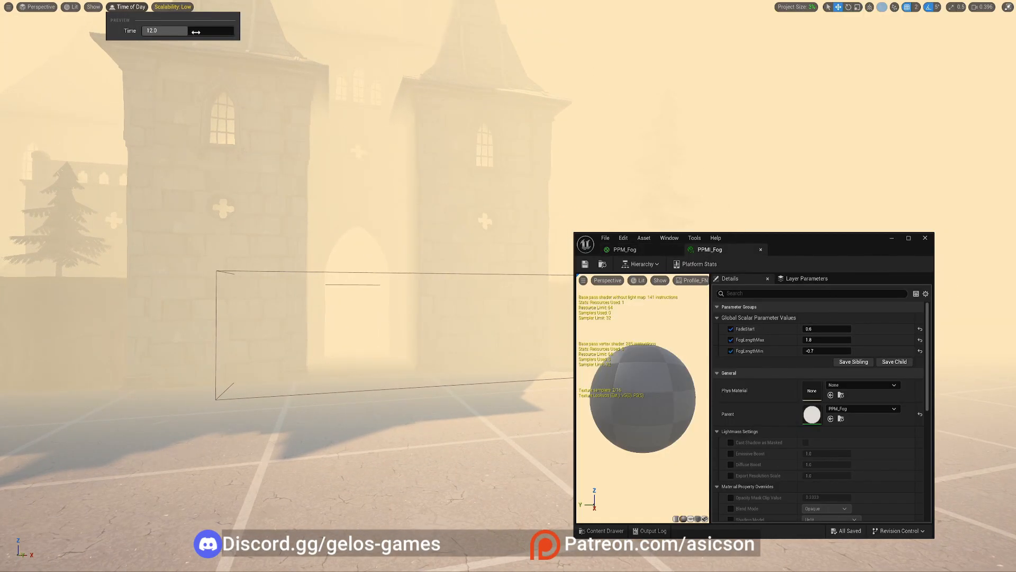
left_click_drag(196, 32, 159, 30)
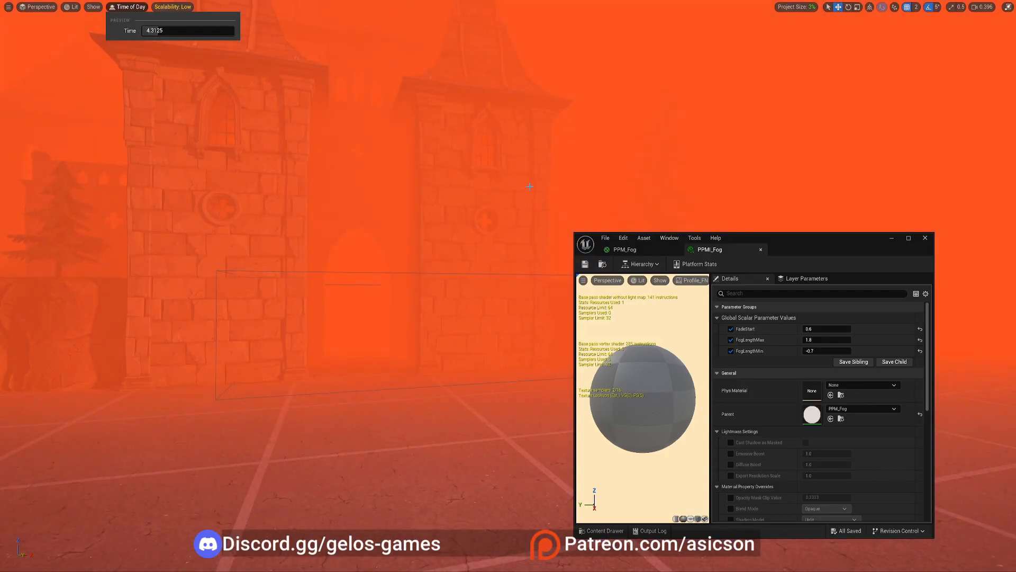
mouse_move(576, 182)
right_mouse_down()
mouse_move(662, 138)
mouse_move(576, 182)
right_mouse_up()
- Set the Time of Day preview to 0 and fly around the gate towers to examine the night fog color
left_click(124, 8)
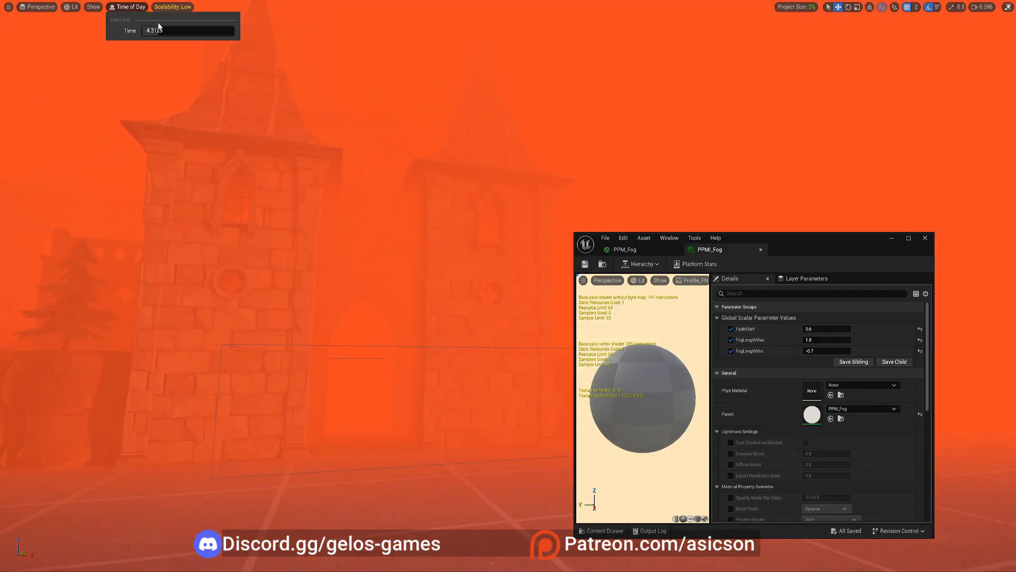
left_click_drag(161, 31, 234, 31)
right_click_drag(318, 211, 402, 233)
key("a")
key("s")
key("d")
key("a")
key("s")
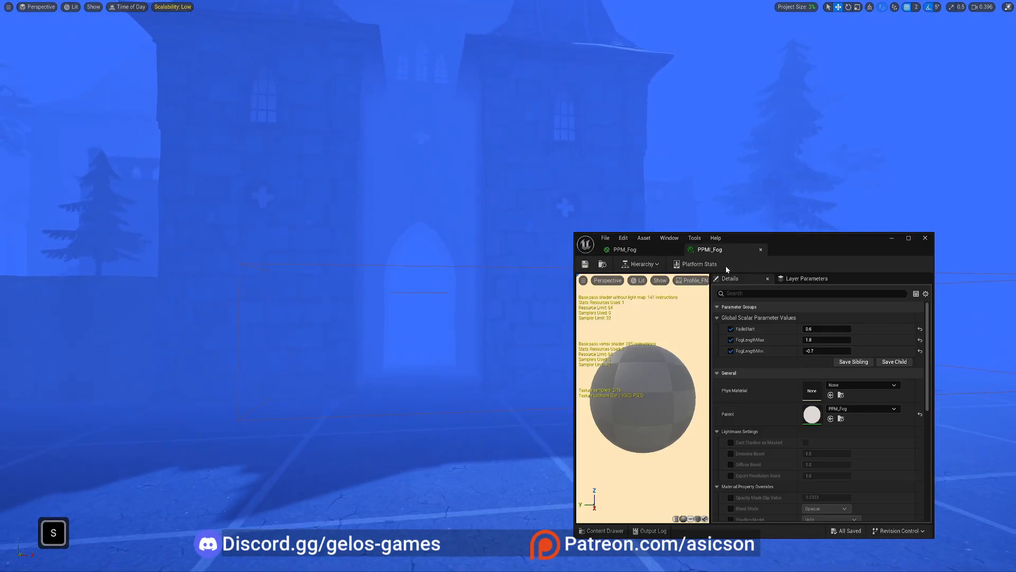
- Go back to the PPM_Fog graph and connect the color constant to the Color_Day input of Color_Time_of_Day
left_click(625, 249)
left_click_drag(808, 244, 601, 2)
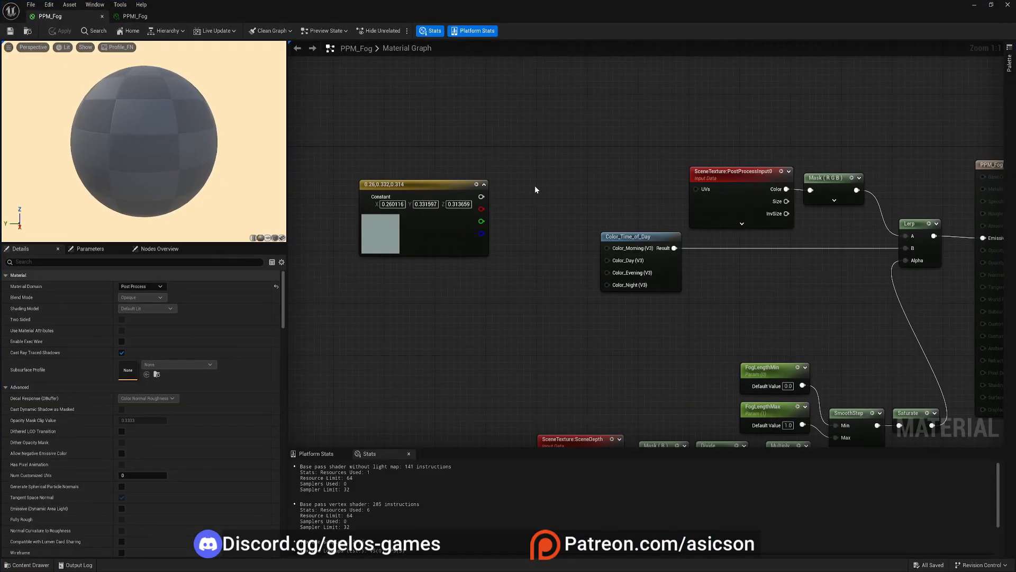
right_click_drag(529, 168, 529, 171)
left_click(608, 284)
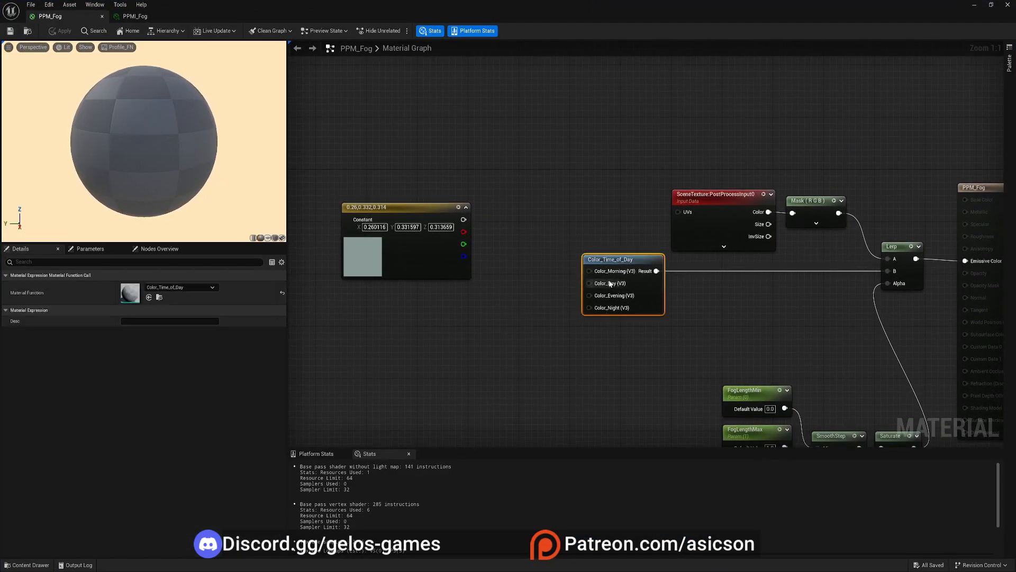
left_click_drag(410, 247, 442, 245)
left_click_drag(492, 200, 589, 284)
- Change the Color_Day constant to green (R 0.000649, G 0.331597, B 0.022124) and save the material
left_click(144, 286)
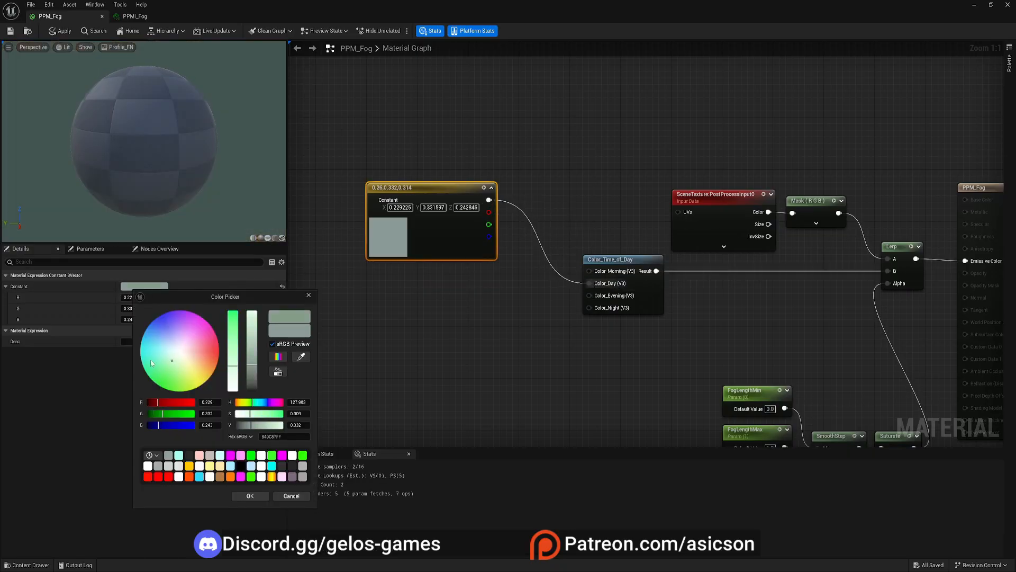
left_click_drag(152, 363, 158, 385)
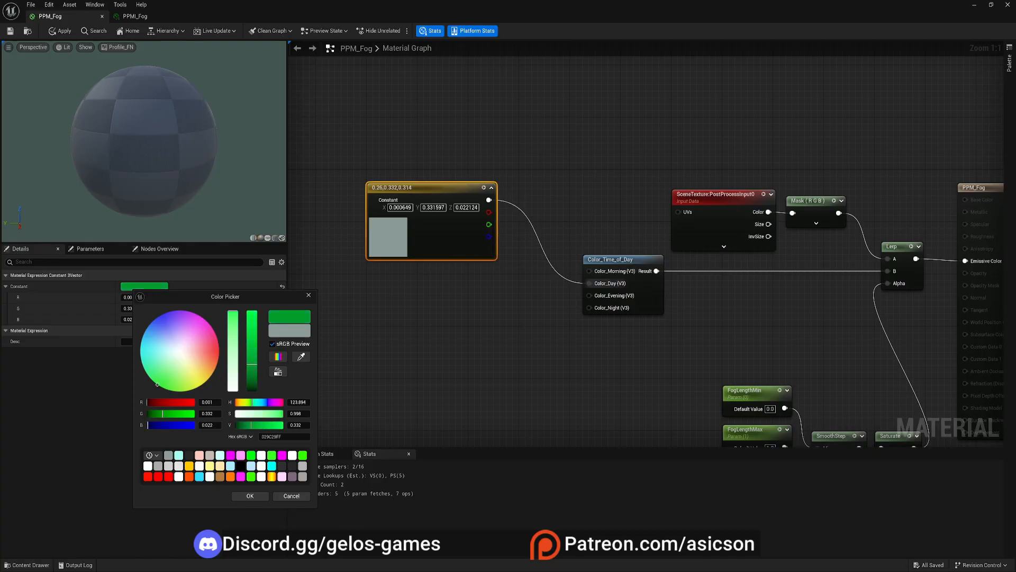
left_click(250, 496)
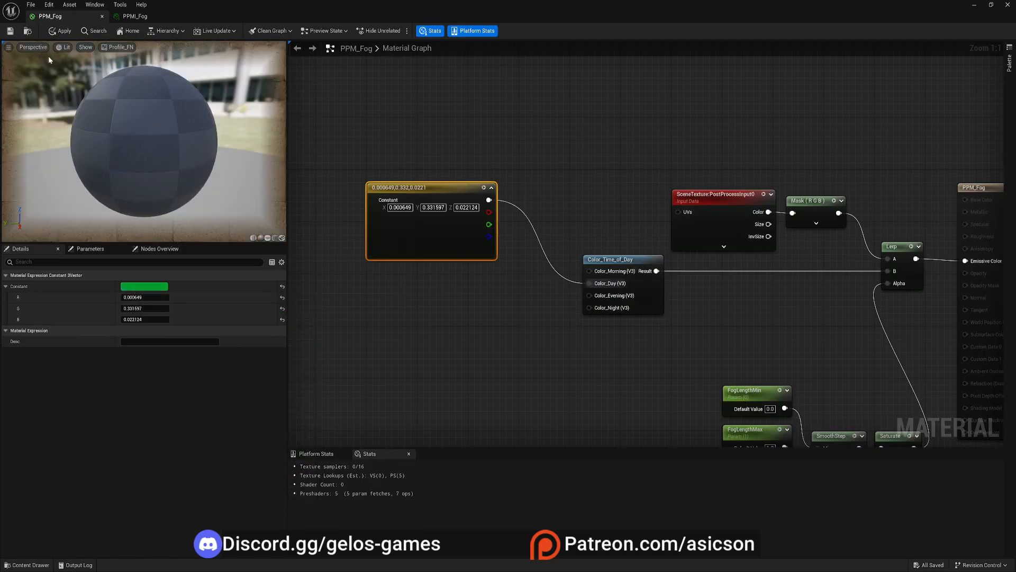
key("ctrl+s")
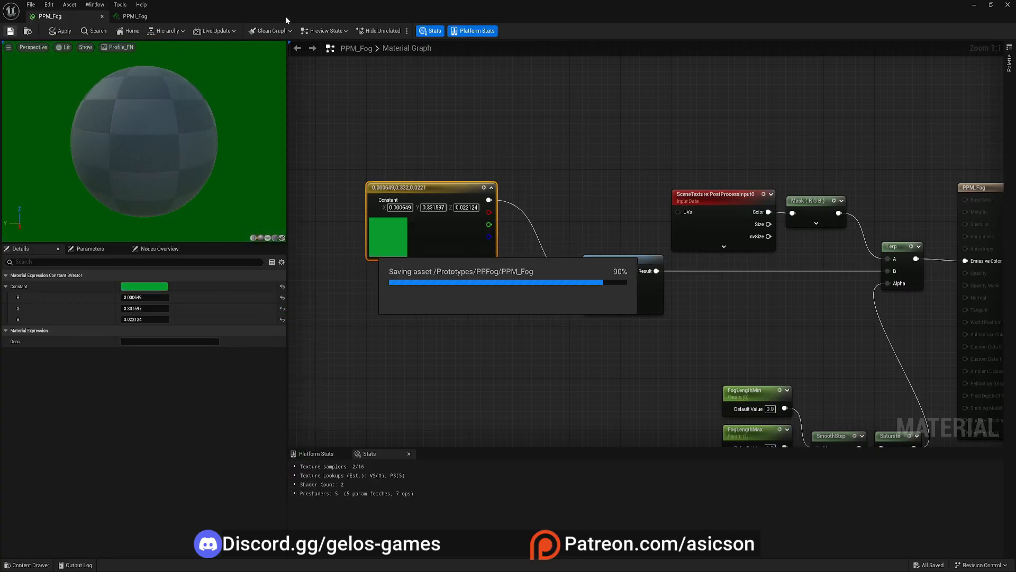
- Set the Time of Day preview to 11.75 in the level view to check the green daytime fog
left_click_drag(284, 5, 806, 256)
left_click(126, 7)
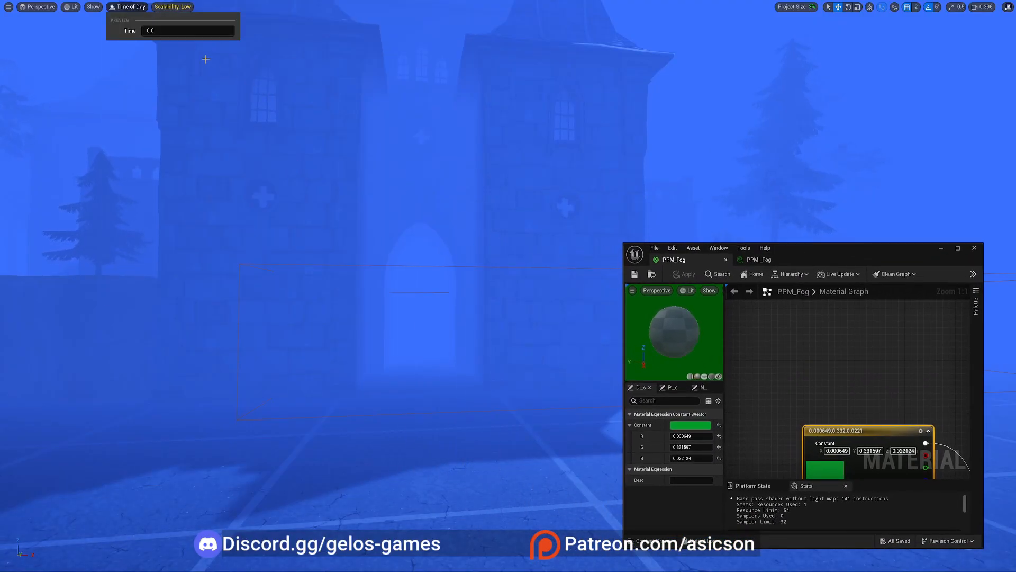
left_click_drag(146, 30, 187, 31)
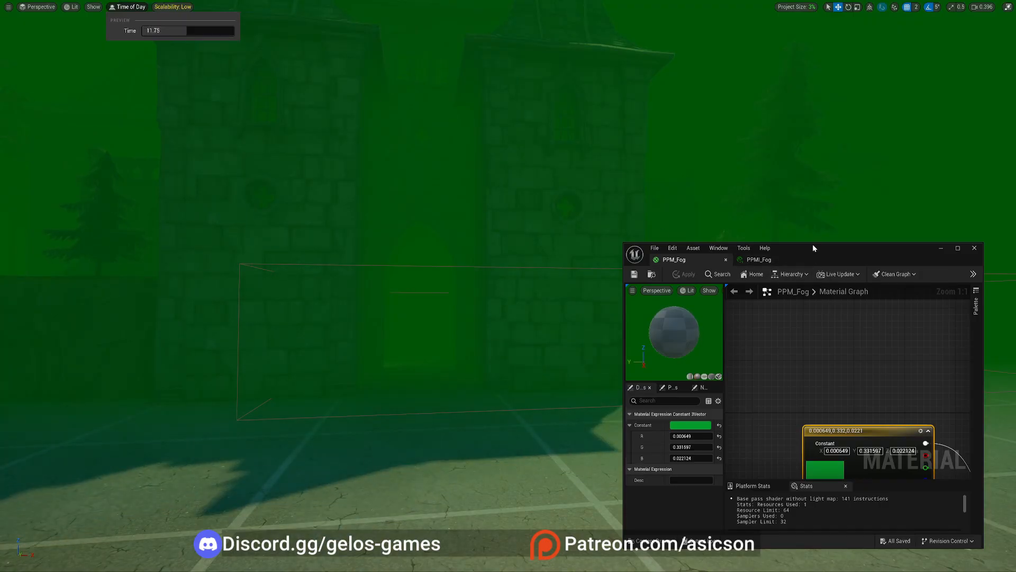
double_click(783, 249)
right_click_drag(503, 372, 479, 259)
right_click(479, 258)
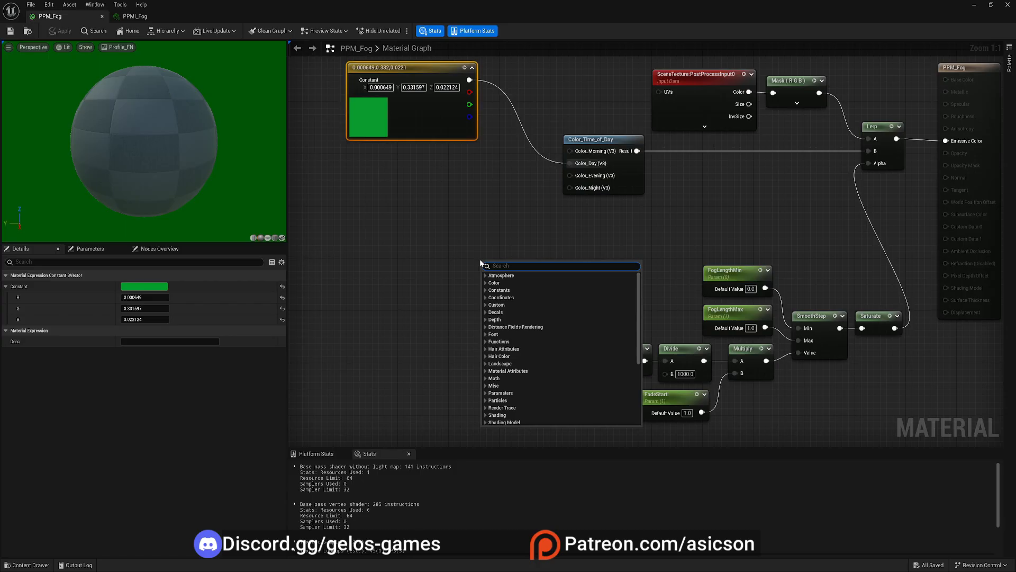
type("color")
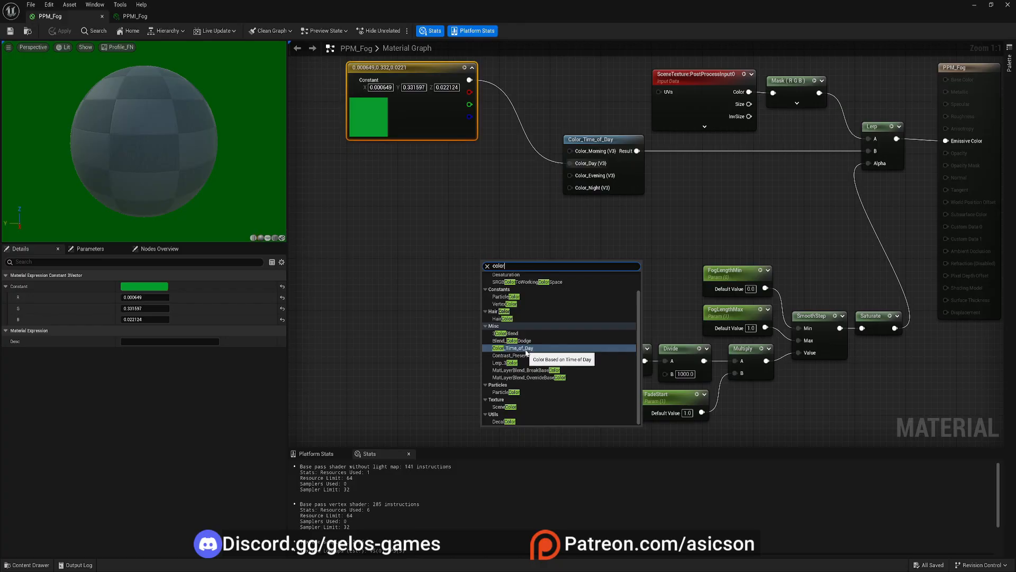
scroll(537, 354, "up", 2)
scroll(537, 354, "down", 2)
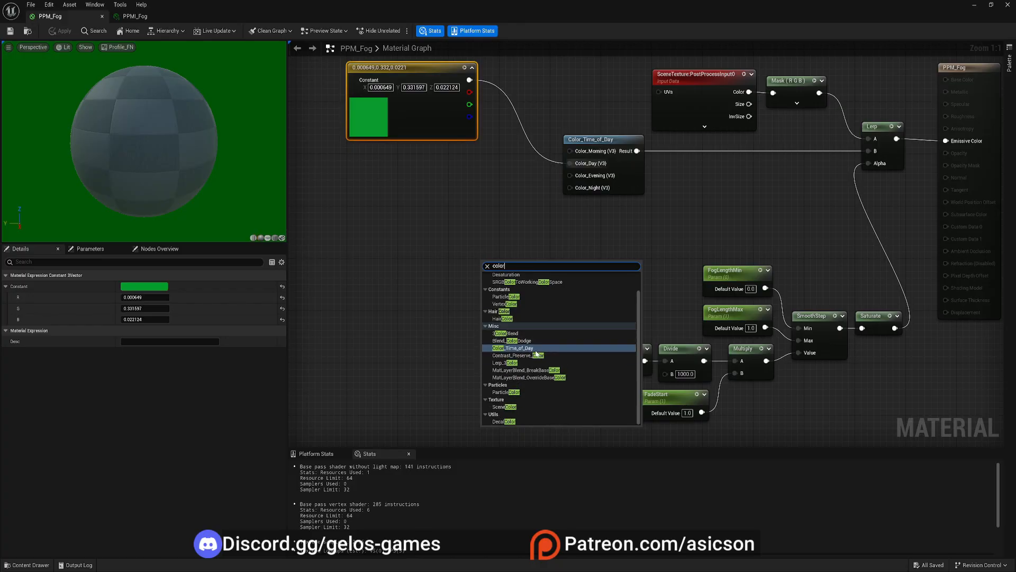
left_click(402, 359)
- Search all project content for "color" and add the CurveColor Time of Day material function to the PPM_Fog graph
key("ctrl+space")
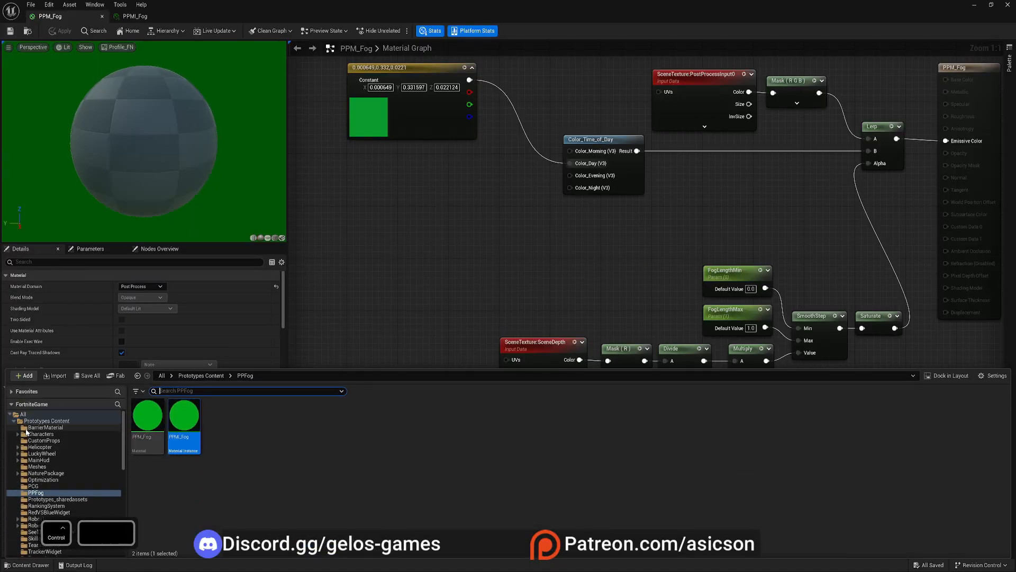
left_click(23, 414)
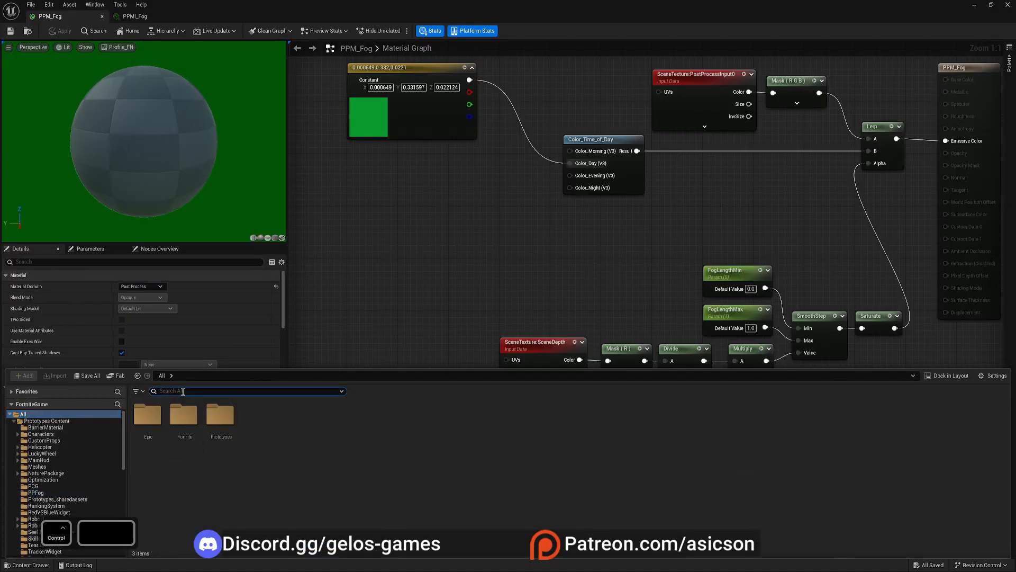
type("color")
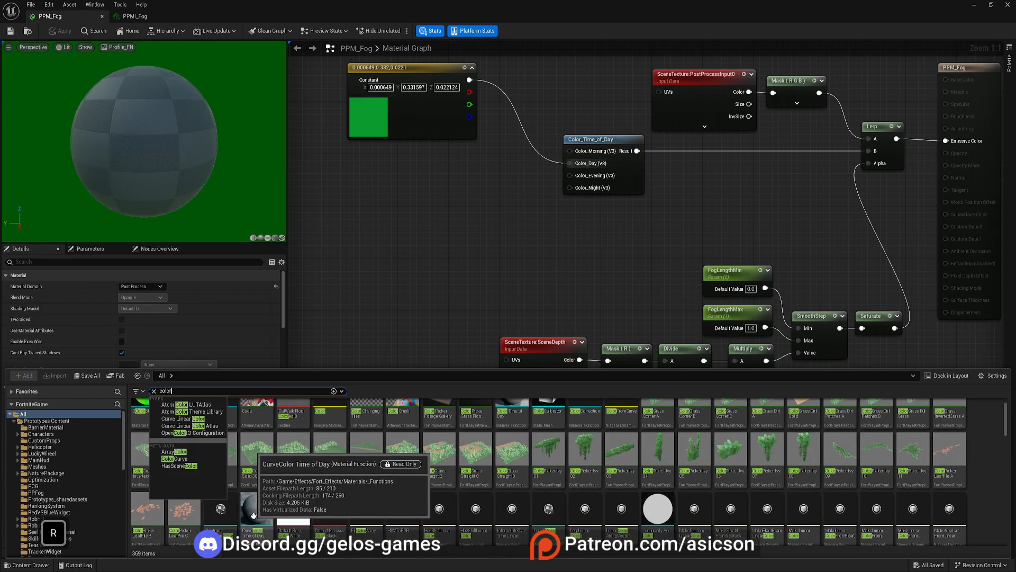
left_click_drag(277, 513, 490, 254)
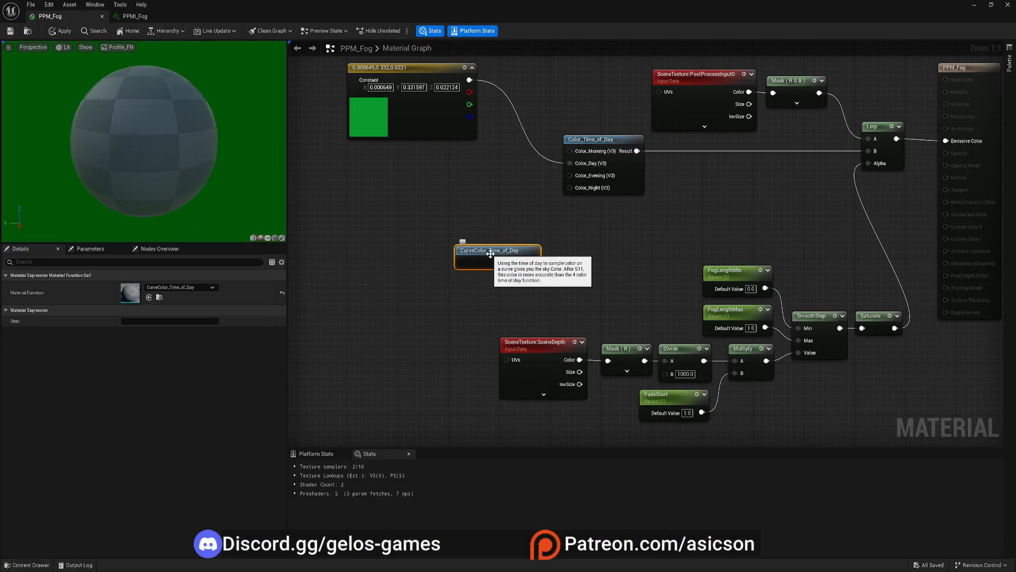
- Delete the CurveColor_Time_of_Day node from the graph and select the Color_Time_of_Day node
left_click(592, 141)
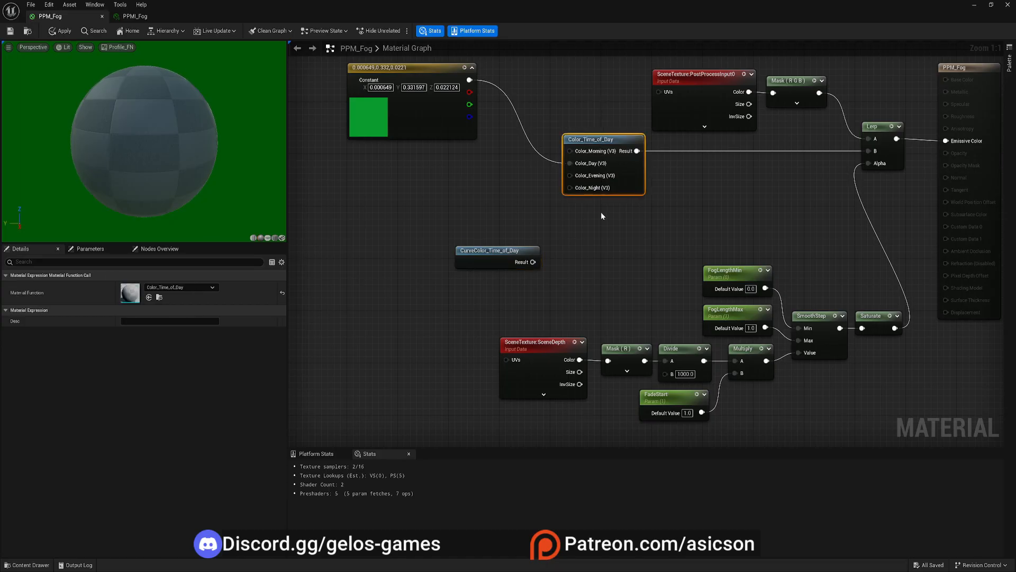
right_click_drag(602, 211, 541, 244)
left_click_drag(442, 293, 488, 283)
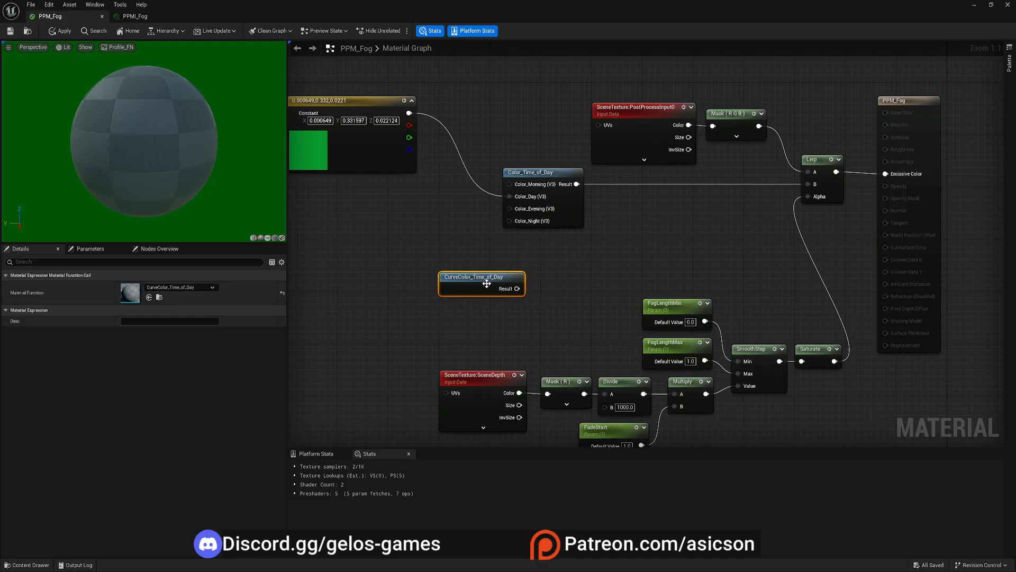
key("Delete")
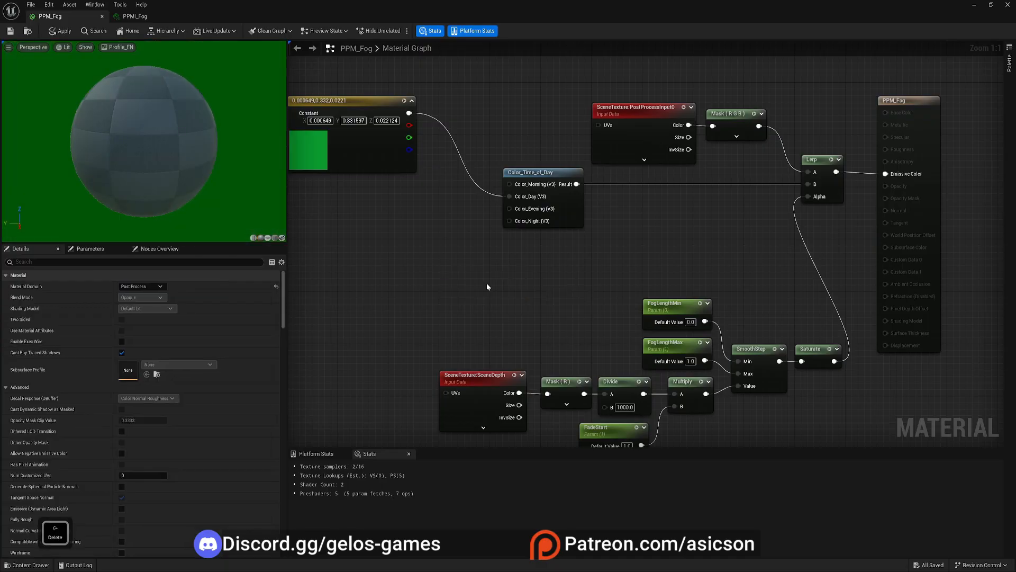
right_click_drag(487, 283, 553, 285)
left_click(587, 257)
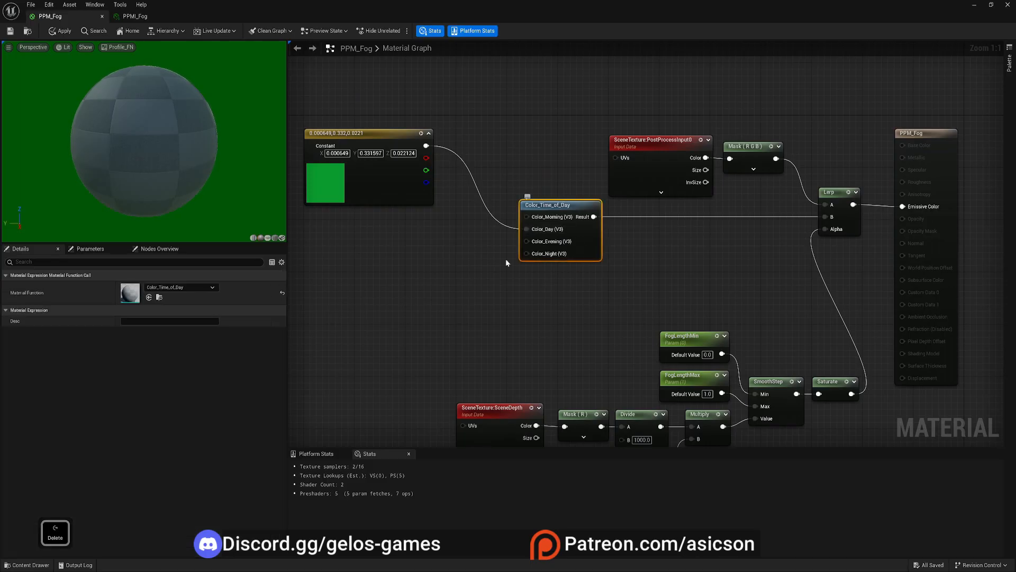
- Delete the green constant feeding Color_Day and insert a Multiply node between Color_Time_of_Day and the Lerp's B input
left_click(374, 135)
key("Delete")
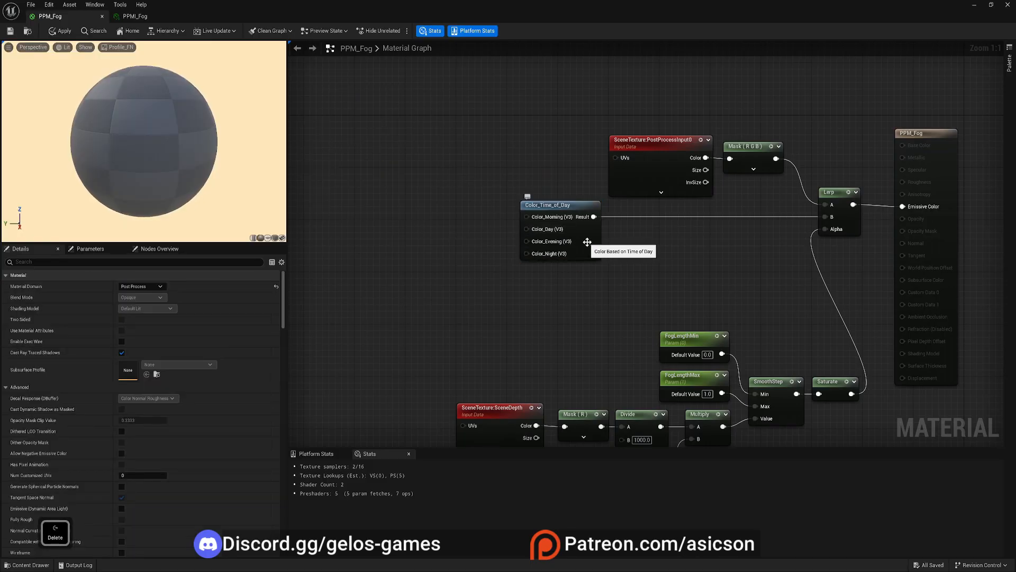
left_click_drag(589, 248, 553, 238)
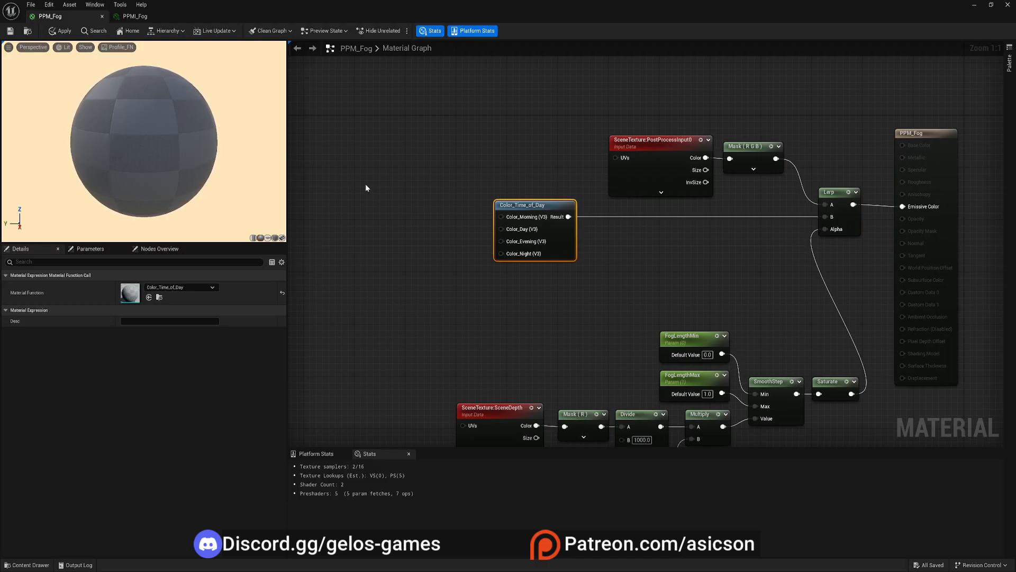
left_click(628, 233)
left_click_drag(568, 216, 826, 217)
- Add a scalar parameter named FogIntensity with a default value of 1 below the new Multiply node
left_click(618, 271)
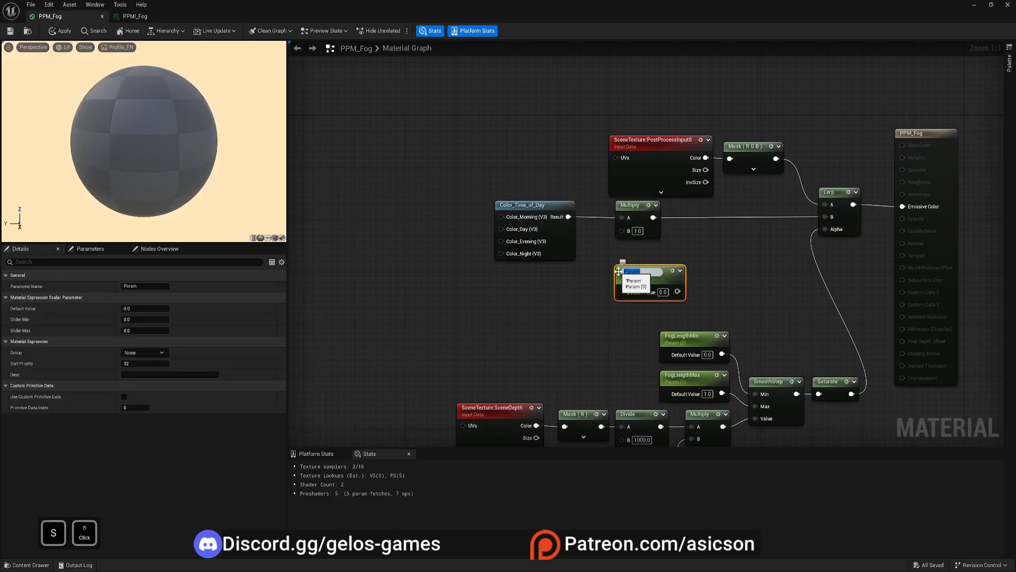
type("FogIn")
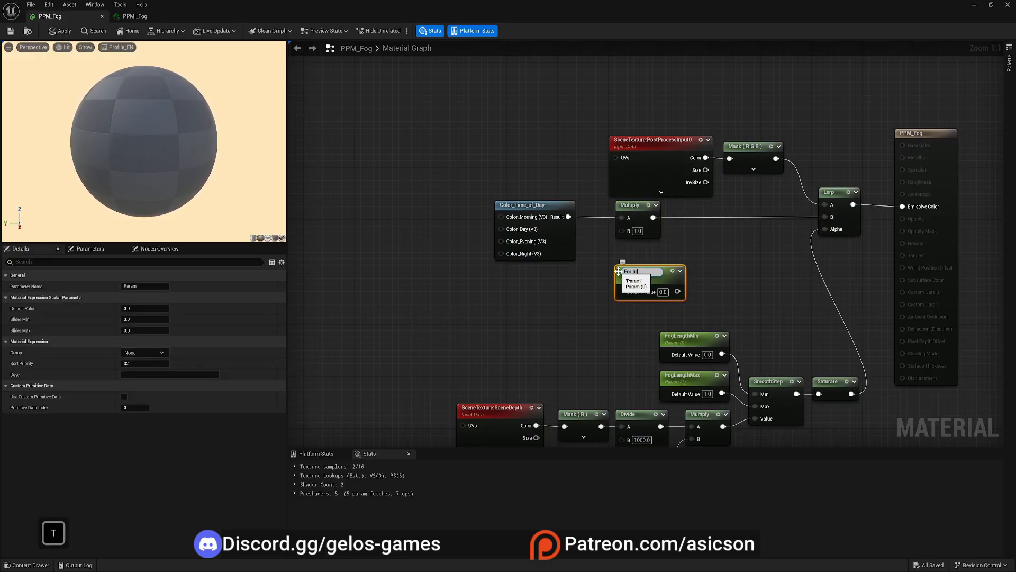
type("tensity")
key("Return")
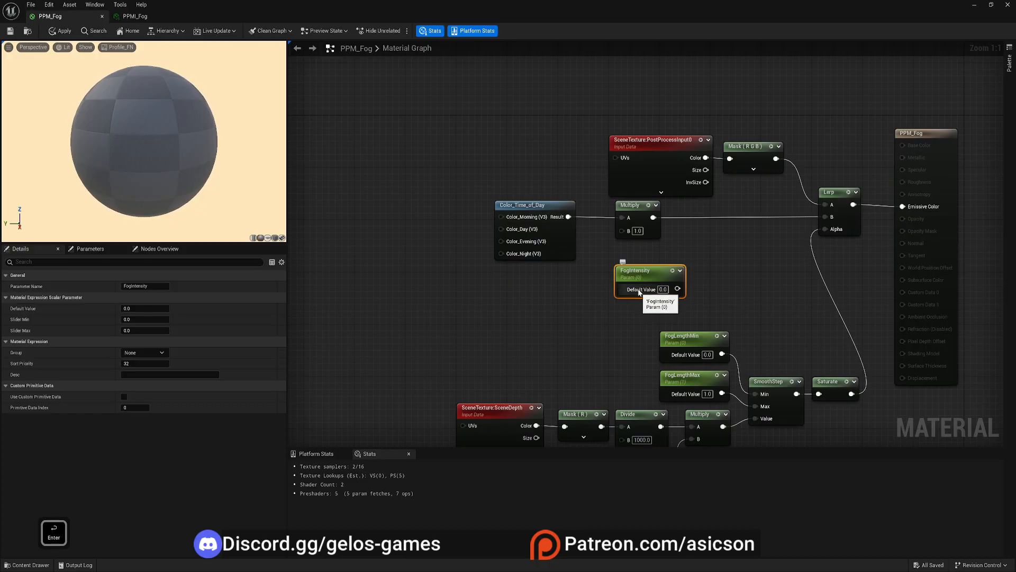
left_click_drag(645, 274, 625, 279)
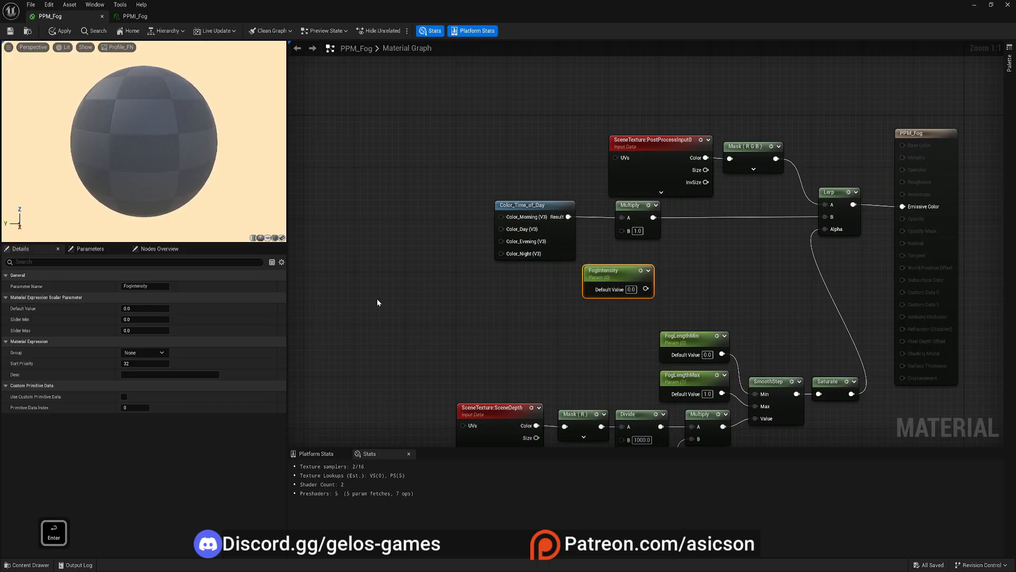
left_click(632, 289)
type("1")
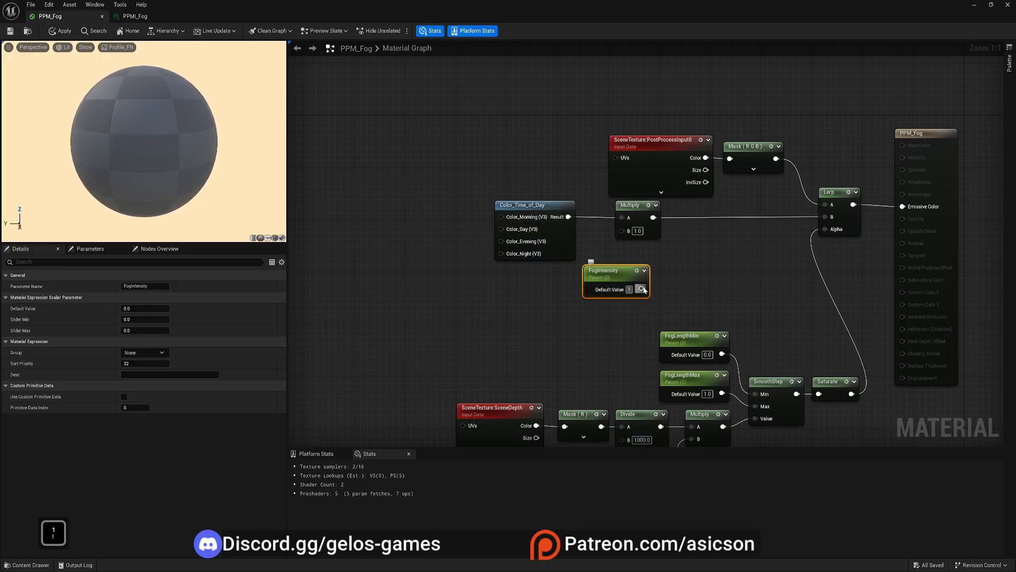
- Connect FogIntensity to the Multiply node's B input and arrange it under Color_Time_of_Day, spacing these nodes out
left_click_drag(642, 289, 623, 230)
left_click_drag(616, 274, 540, 276)
left_click_drag(452, 198, 636, 293)
left_click_drag(657, 230, 707, 232)
left_click(770, 253)
- Move the whole group of depth fade nodes closer to the fog color nodes and save the material
right_click_drag(572, 381, 551, 280)
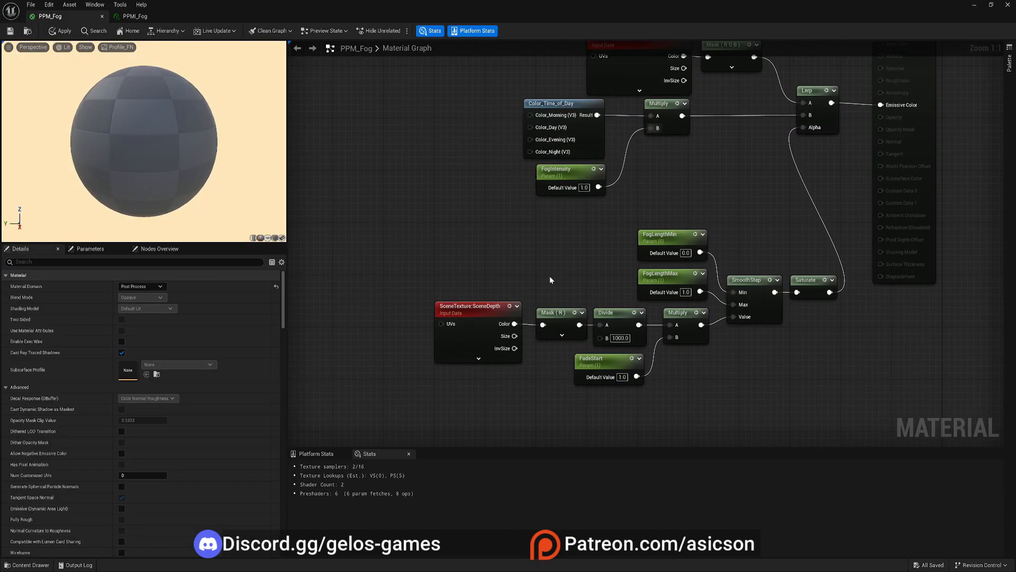
left_click_drag(392, 214, 825, 407)
left_click_drag(818, 285, 806, 246)
left_click(762, 211)
right_click_drag(752, 201, 743, 269)
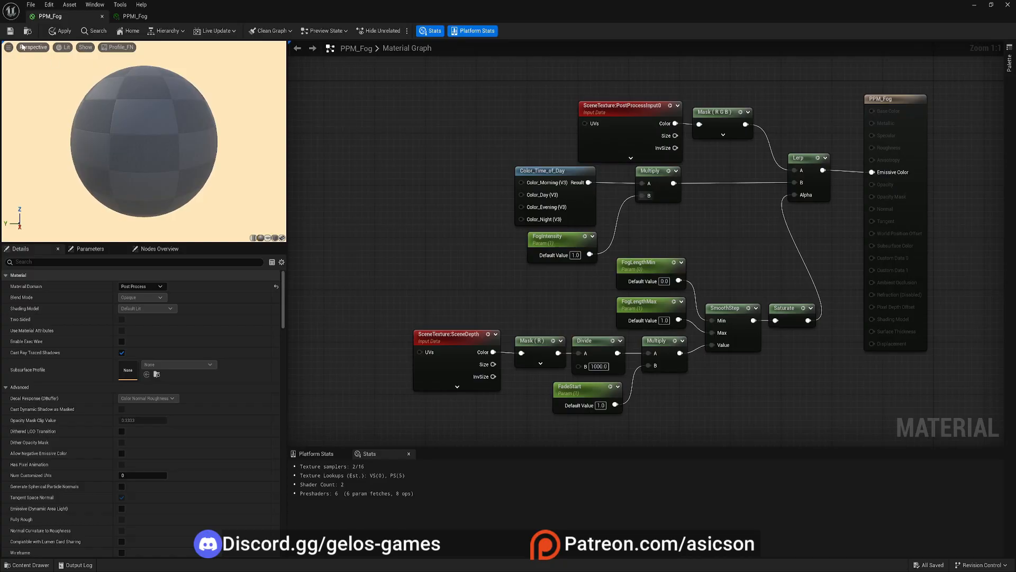
left_click(10, 32)
- Float the editor over the level view and override FogIntensity in the PPMI_Fog instance with a value of 0.424
left_click_drag(336, 12, 684, 153)
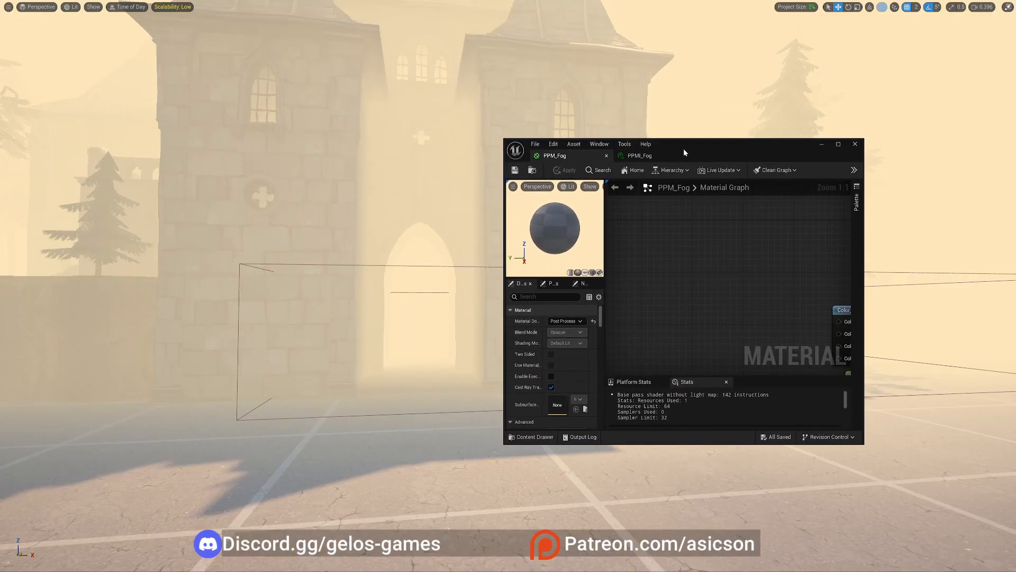
left_click(668, 155)
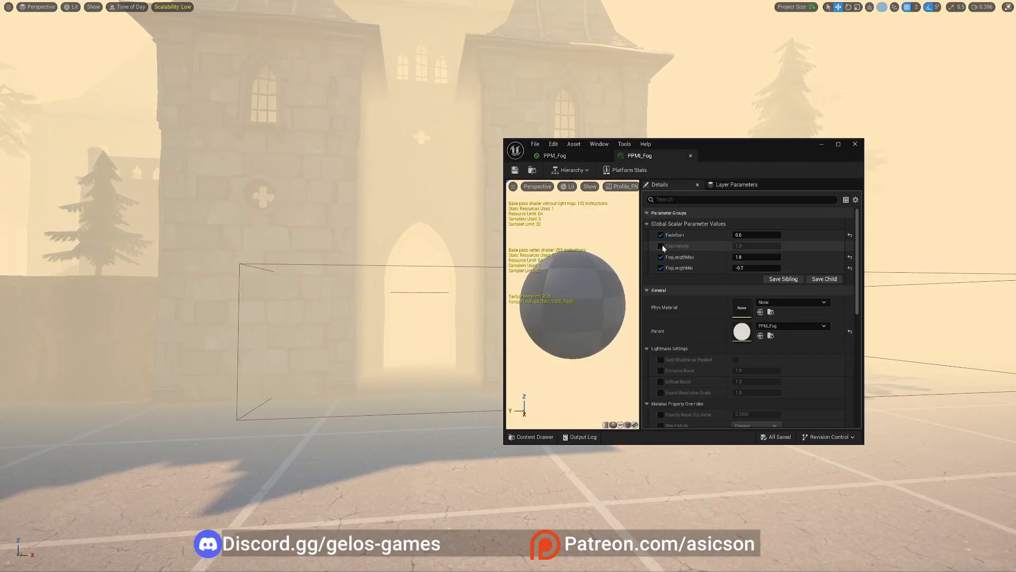
mouse_move(766, 245)
left_mouse_down()
mouse_move(731, 246)
mouse_move(749, 246)
left_mouse_up()
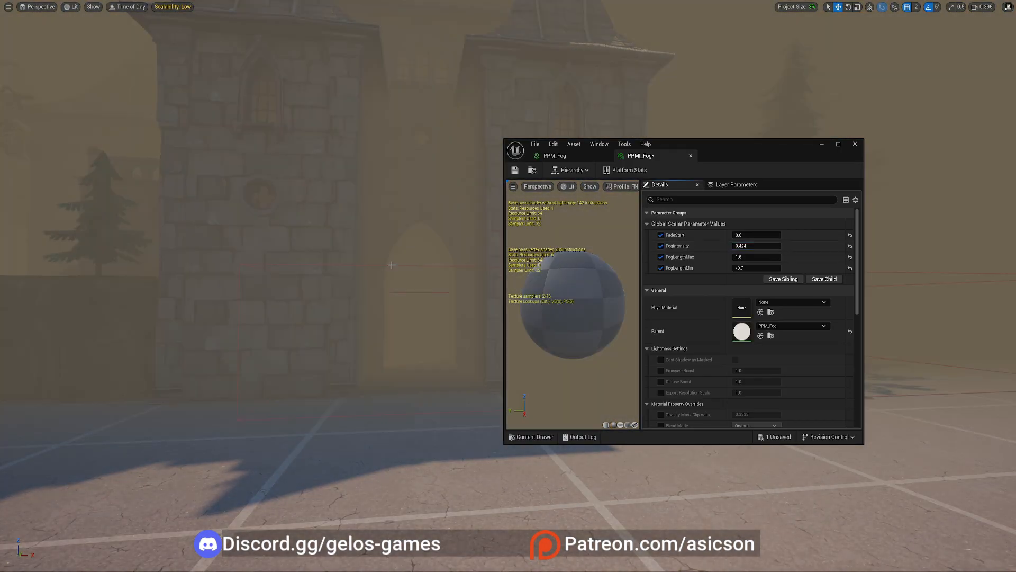
- Lower FogIntensity in the PPMI_Fog instance to 0.365333 after inspecting the fog around the castle gate
right_click_drag(391, 264, 355, 262)
key("d")
key("a")
key("s")
key("d")
key("w")
key("a")
key("s")
key("d")
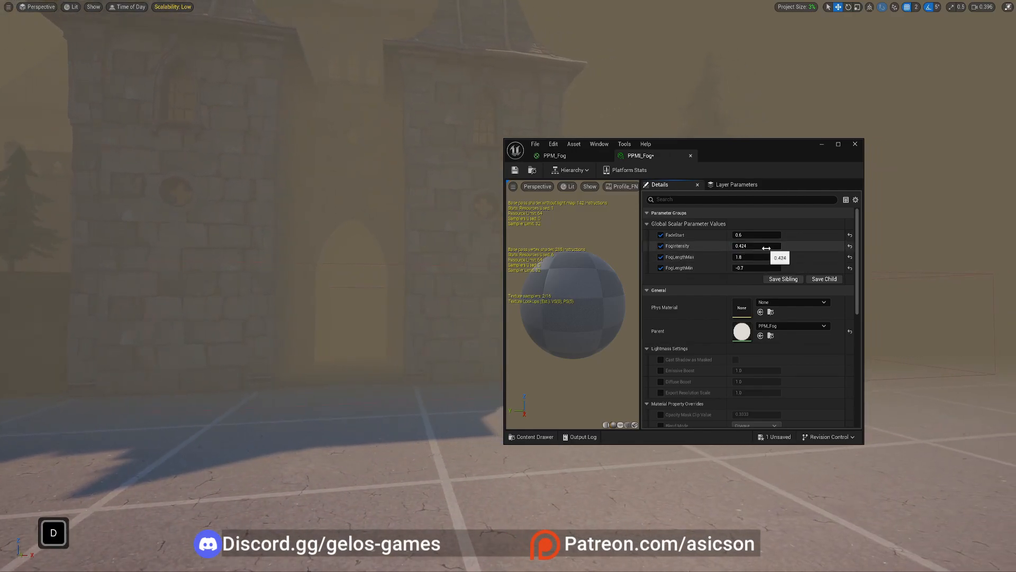
mouse_move(767, 248)
left_mouse_down()
mouse_move(727, 248)
mouse_move(765, 248)
left_mouse_up()
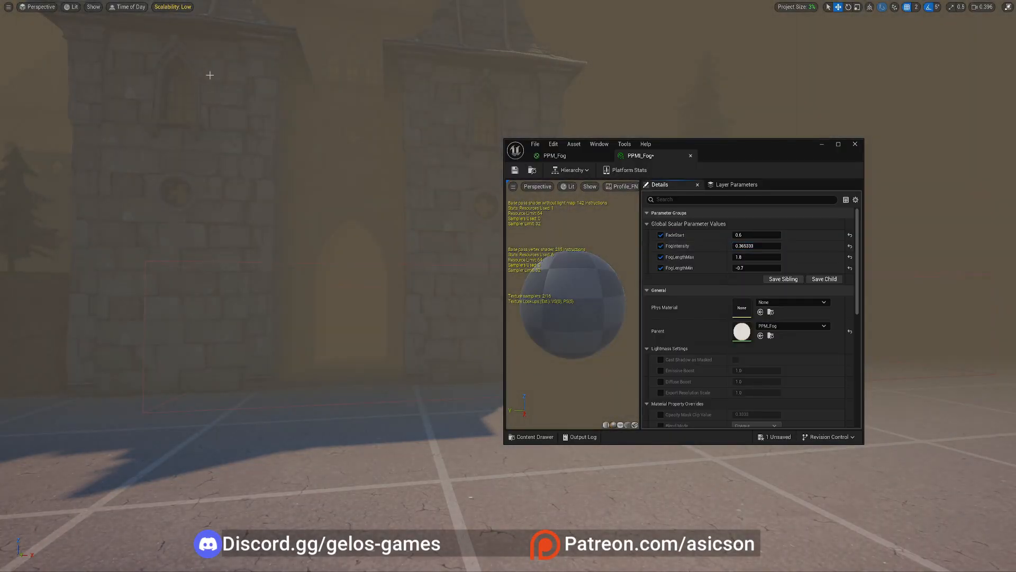
- Set the Time of Day preview to 5.25 and move the material editor out of the level view to check the fog
left_click(129, 10)
left_click_drag(198, 31, 161, 30)
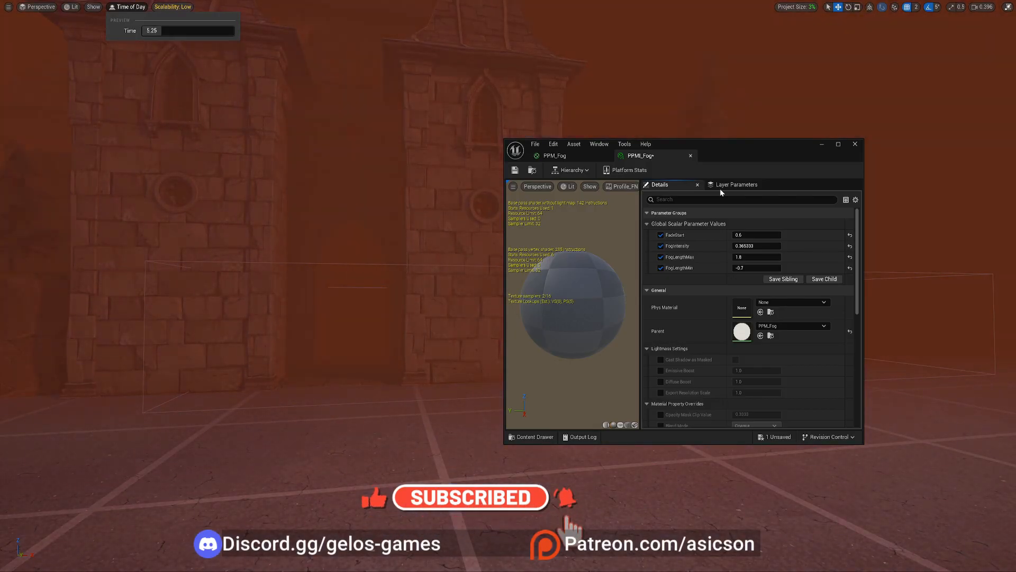
left_click_drag(769, 155, 0, 157)
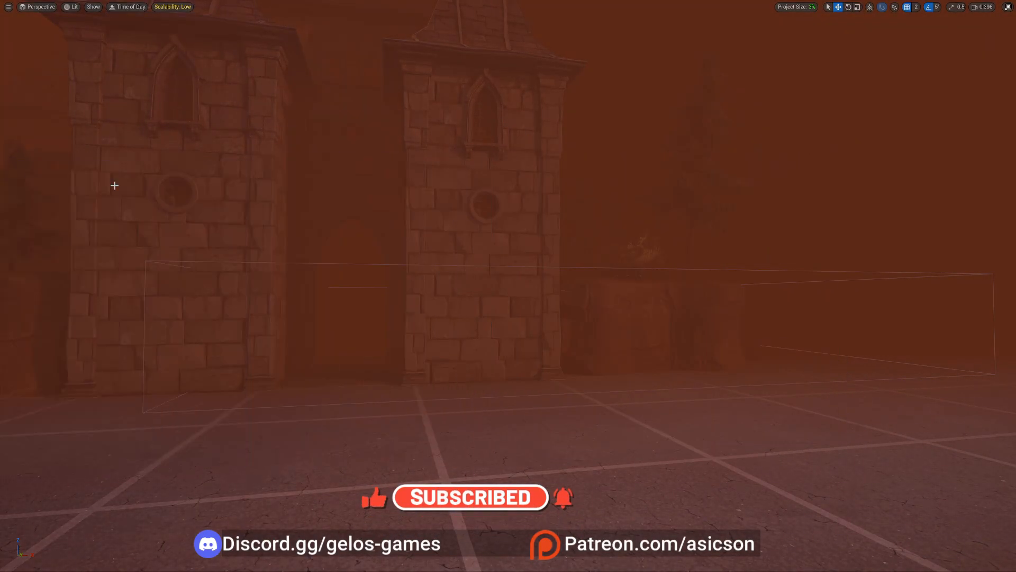
mouse_move(466, 231)
right_mouse_down()
mouse_move(593, 211)
mouse_move(467, 231)
right_mouse_up()
- Set the Time of Day preview to 20.3125 and examine the evening fog while flying around the castle towers
left_click(132, 7)
left_click_drag(186, 30, 219, 30)
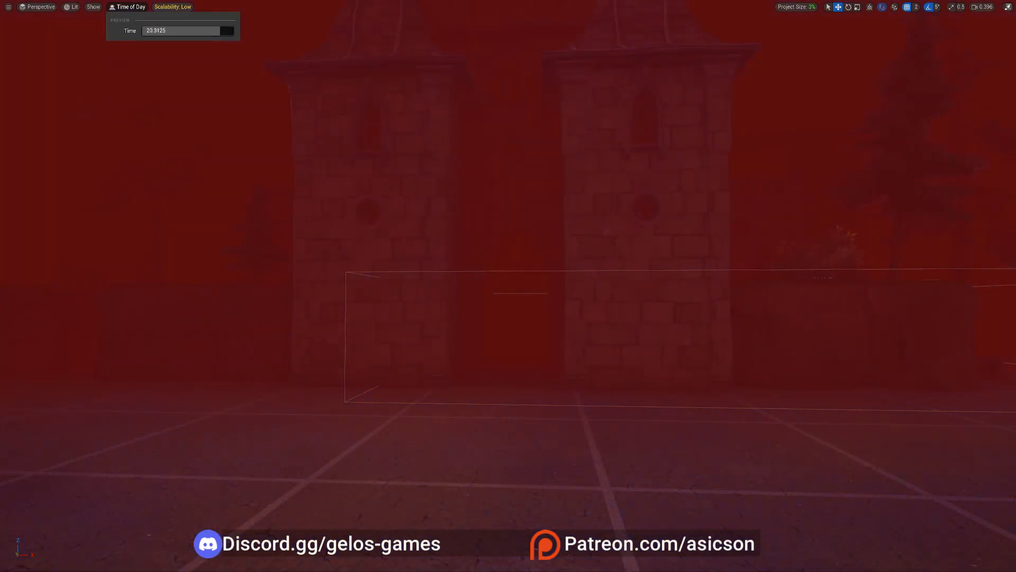
right_click_drag(310, 145, 266, 153)
key("a")
key("w")
key("d")
key("s")
key("d")
key("w")
key("a")
key("w")
key("s")
key("w")
key("a")
key("s")
key("d")
- Set FogIntensity in the PPMI_Fog instance to 0.3 and return to the PPM_Fog material graph
left_click_drag(549, 116, 761, 177)
left_click_drag(781, 279, 763, 279)
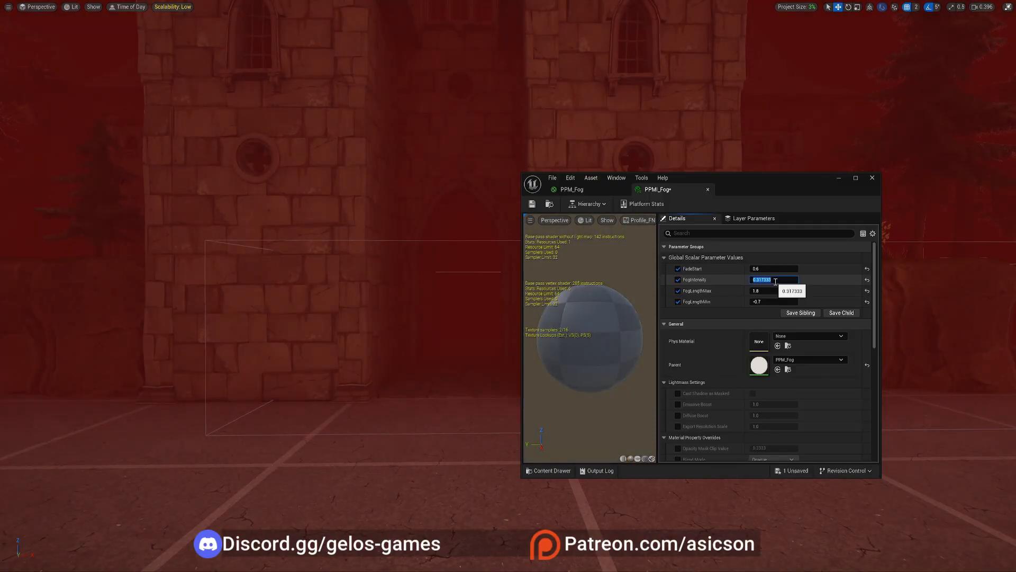
type(".3")
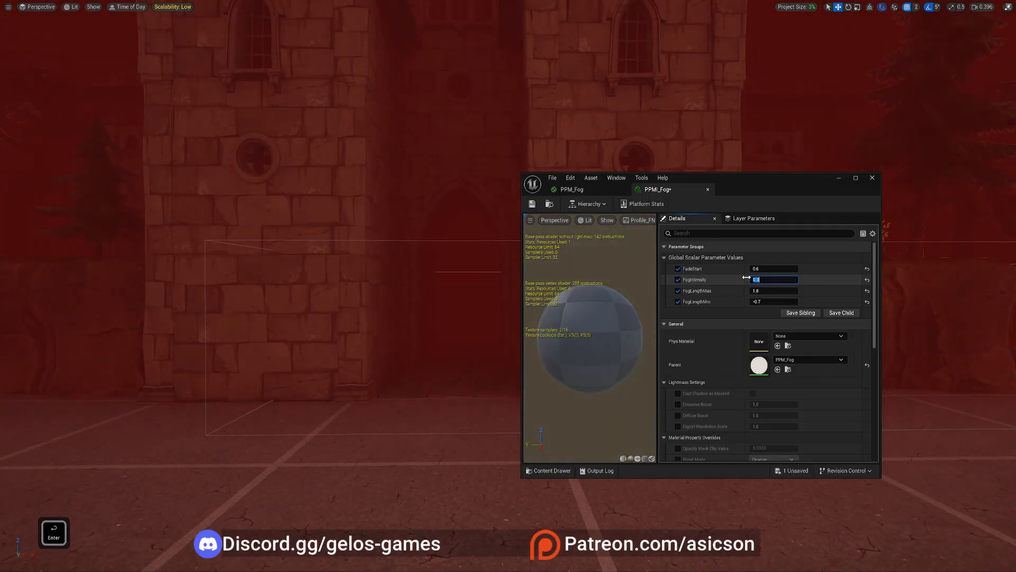
left_click(592, 191)
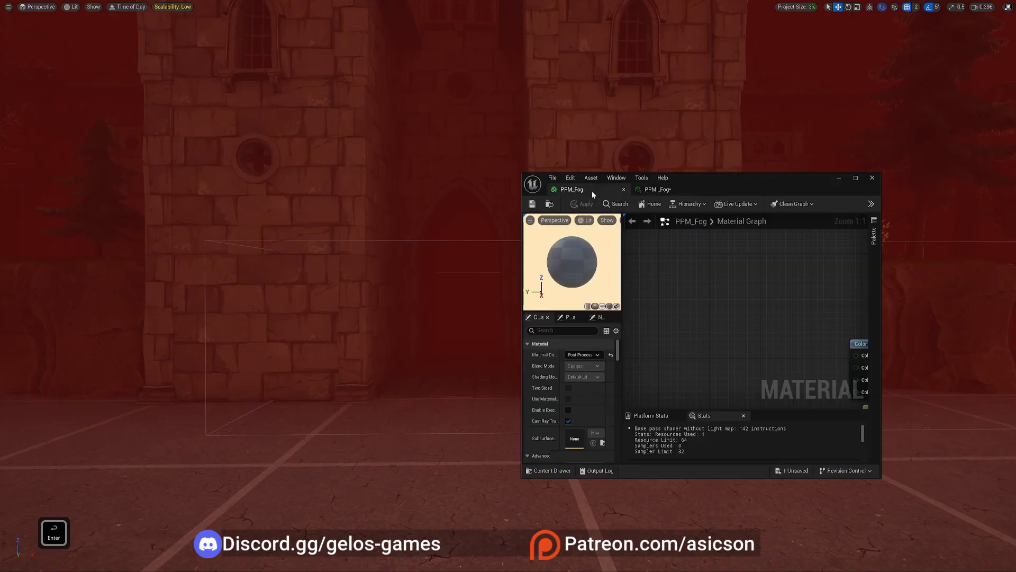
- Move the Time of Day preview to the end of its range to view the night fog at the castle
right_click_drag(173, 65, 195, 61)
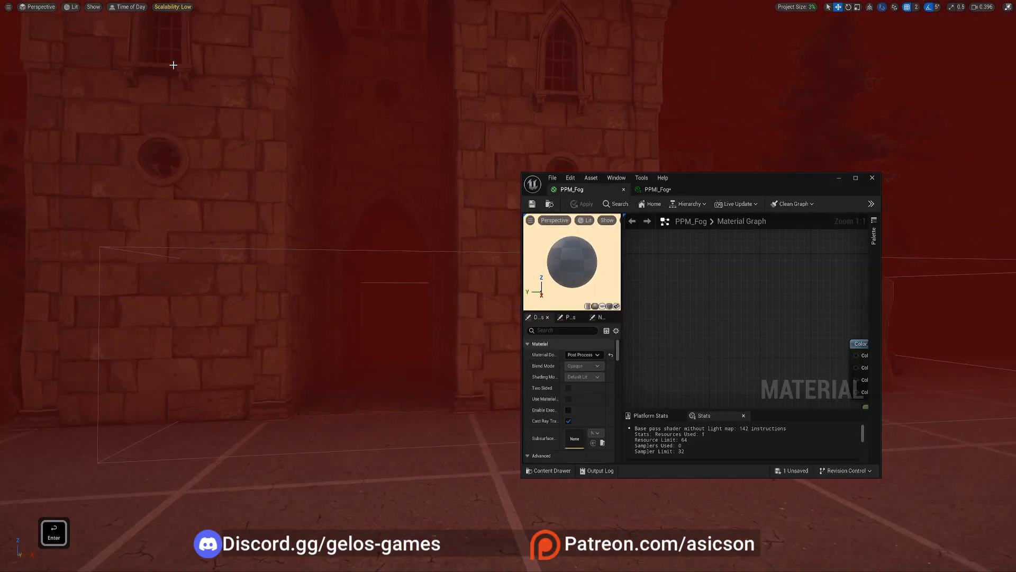
left_click(136, 7)
left_click_drag(208, 30, 233, 30)
right_click_drag(233, 127, 262, 212)
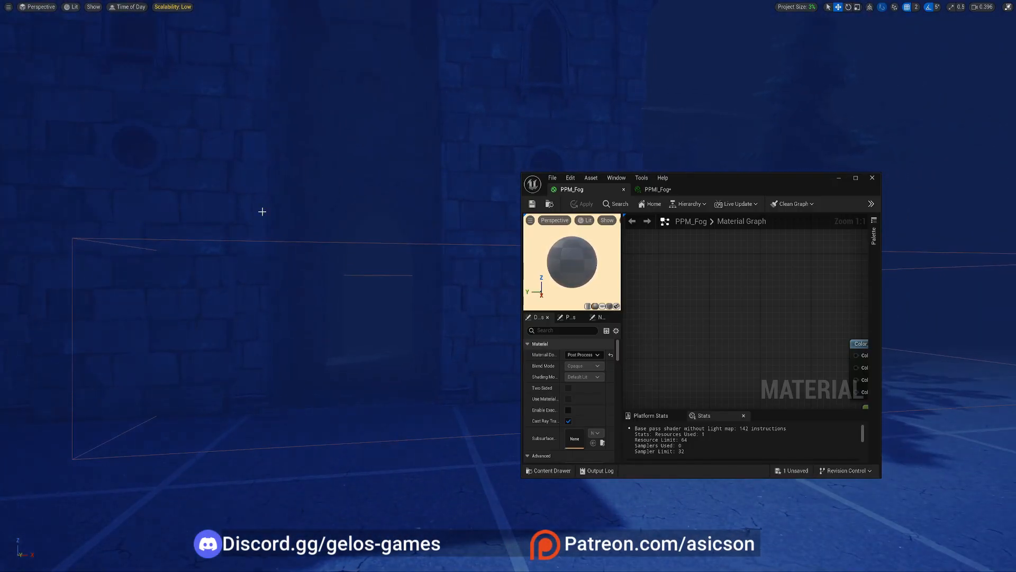
right_click_drag(370, 222, 359, 169)
- Add a three-component constant beside Color_Time_of_Day and connect it to the Color_Night input
right_click_drag(823, 349, 766, 296)
right_click_drag(689, 295, 720, 300)
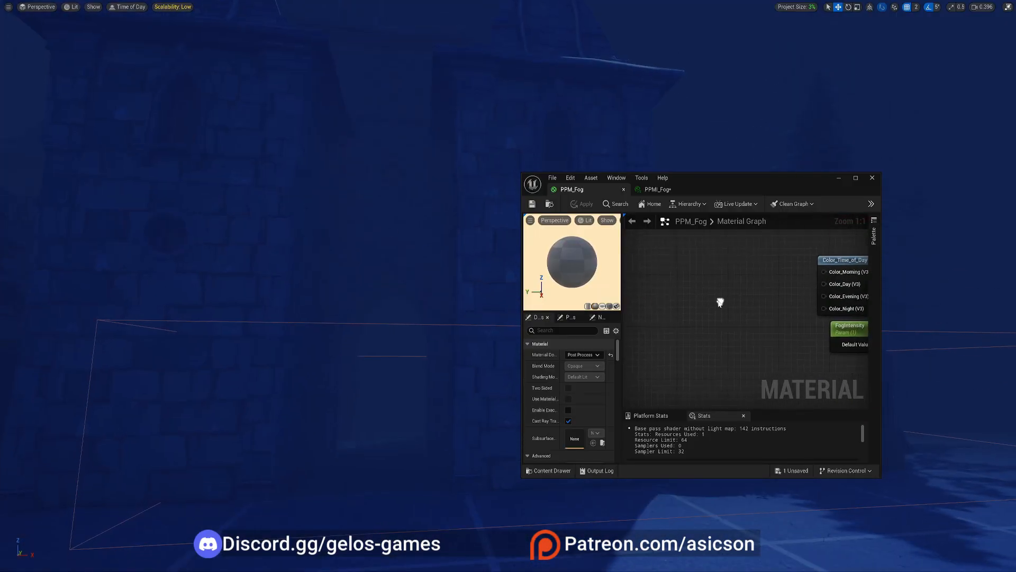
key("3")
left_click(717, 294)
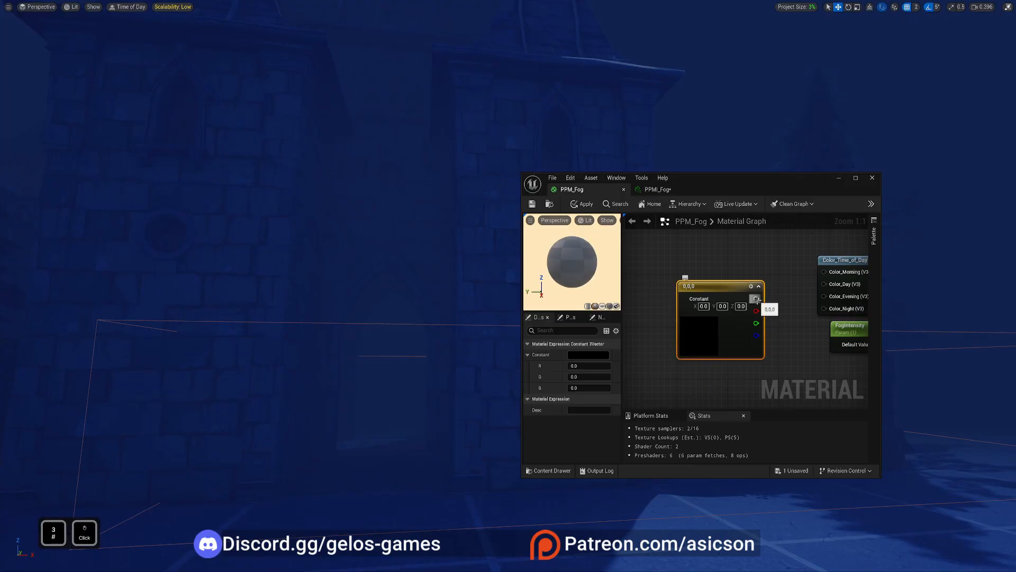
left_click_drag(756, 299, 824, 308)
left_click_drag(719, 290, 738, 297)
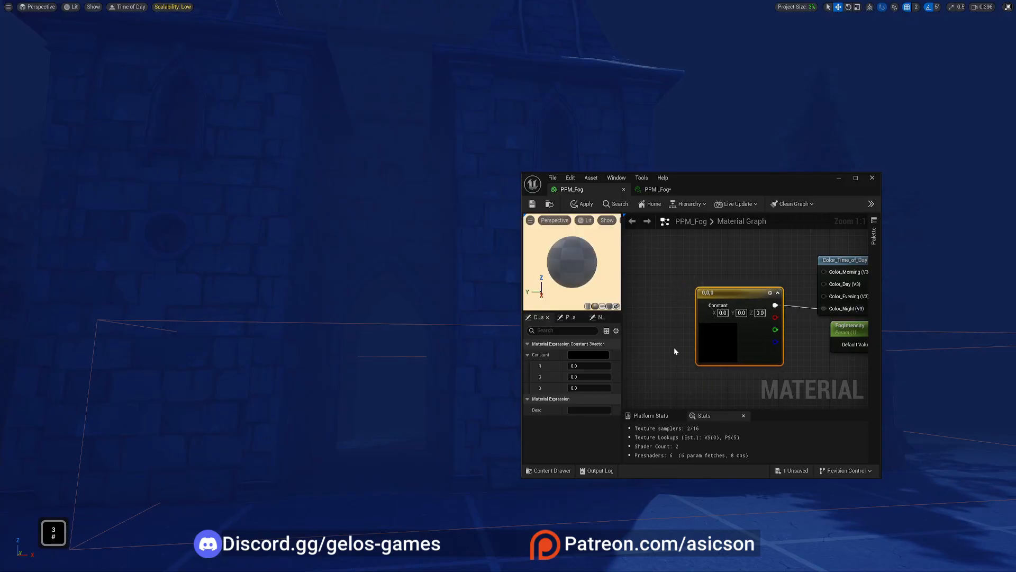
- Set the night constant to a dark desaturated blue (R 0.014663, G 0.019052, B 0.022569) and save the material
left_click(576, 356)
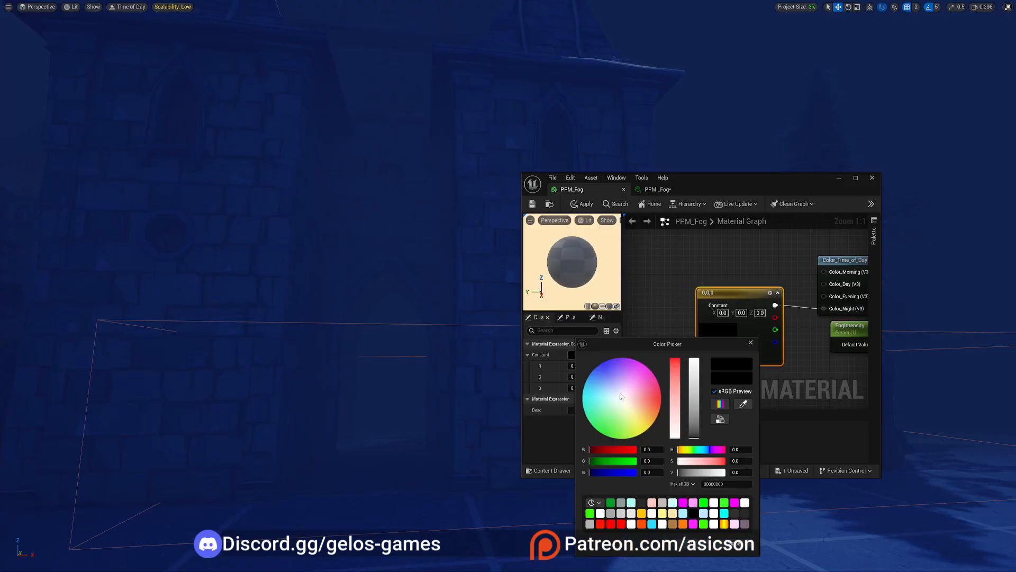
left_click_drag(621, 397, 609, 392)
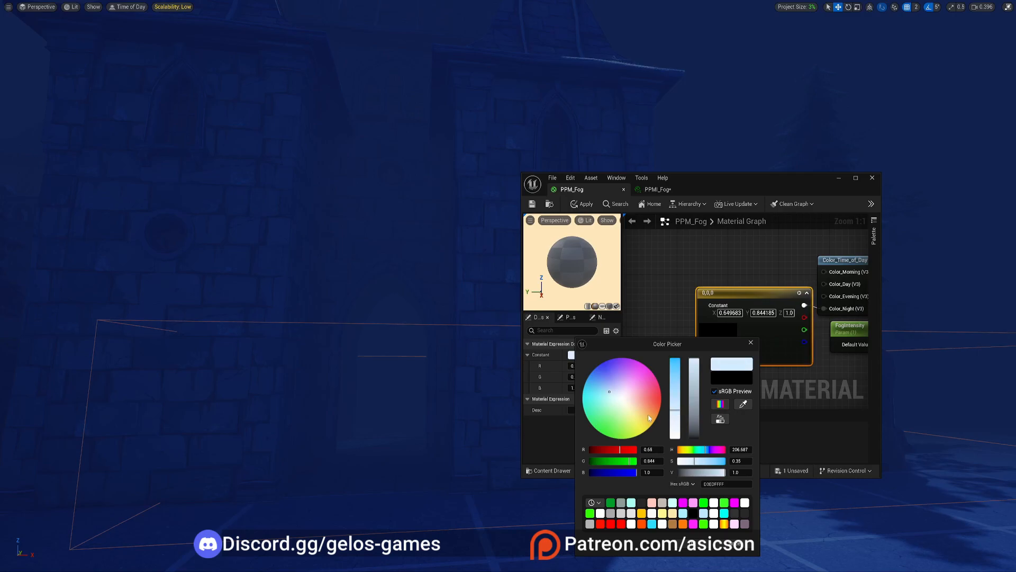
left_click(694, 436)
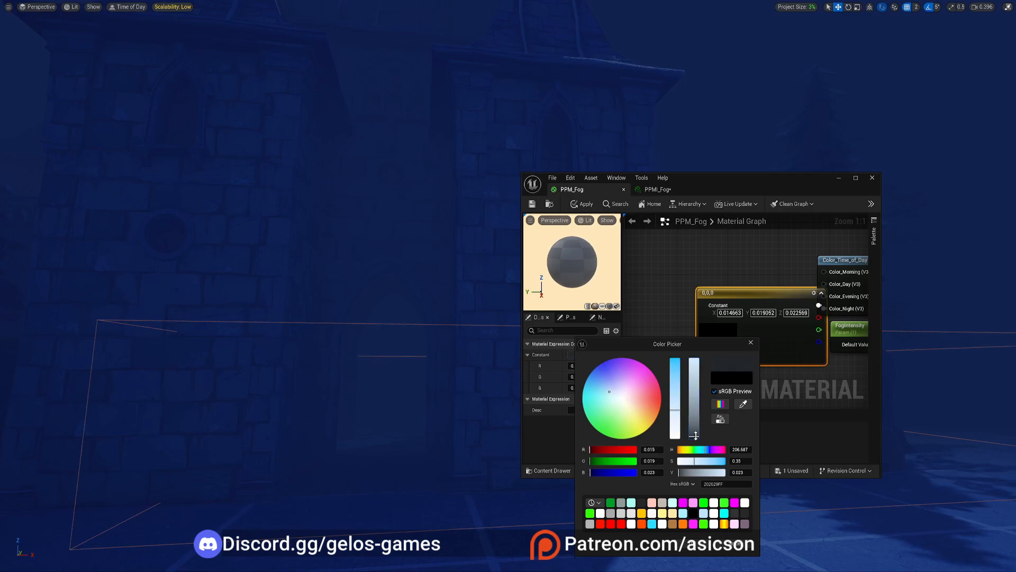
left_click(532, 204)
- Brighten the Color_Night constant to R 0.034966, G 0.045432, B 0.053819 and save the material
right_click_drag(379, 227, 465, 241)
key("d")
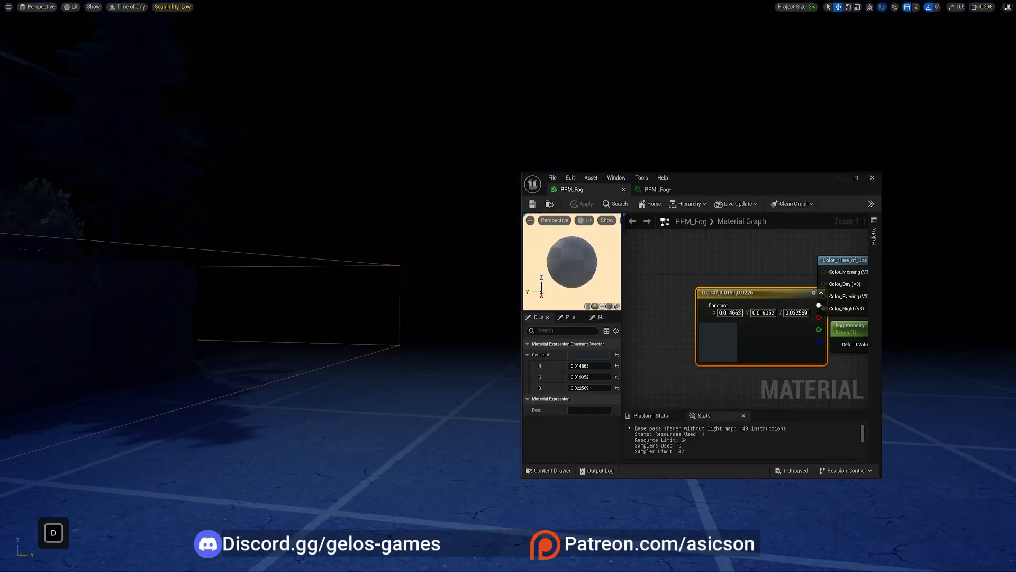
key("w")
key("a")
key("s")
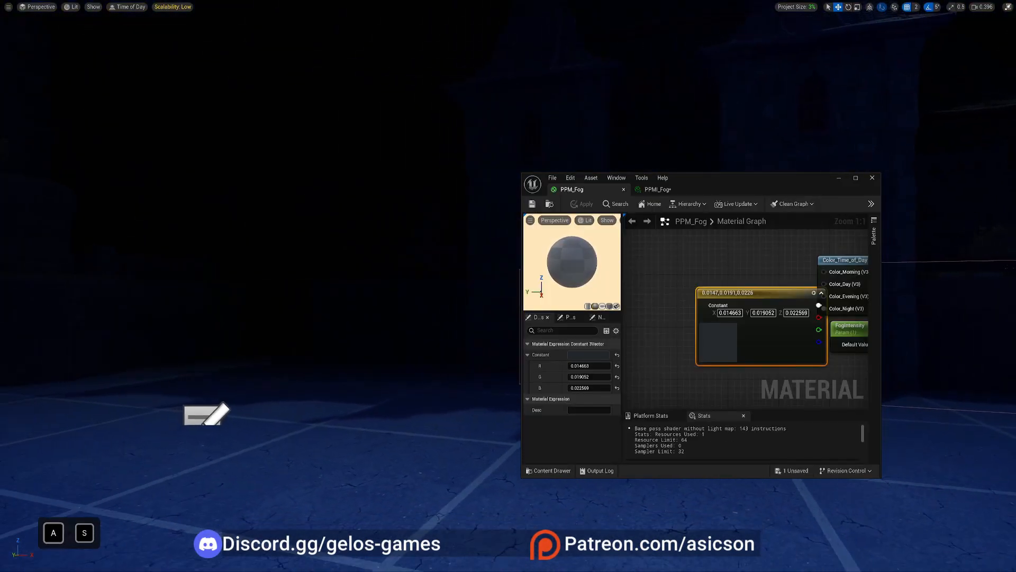
left_click(589, 354)
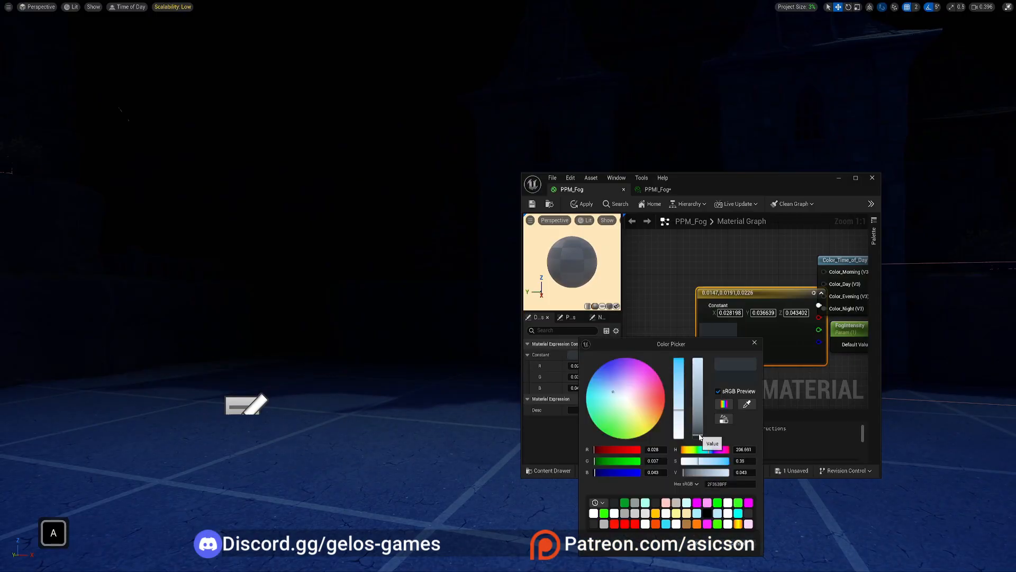
left_click(694, 544)
left_click(533, 204)
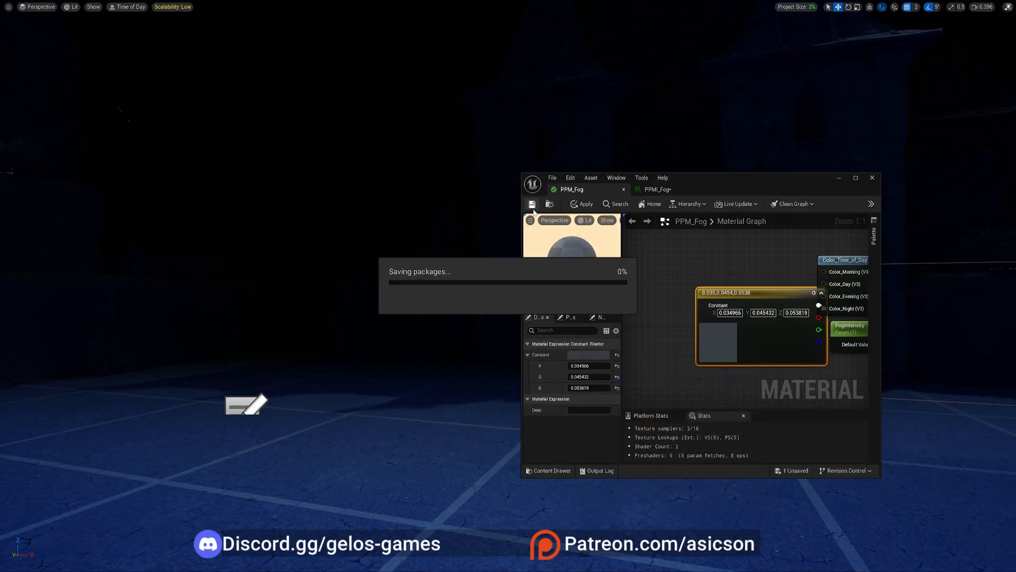
- Examine the adjusted night fog from several distances in front of the castle gate
key("w")
key("a")
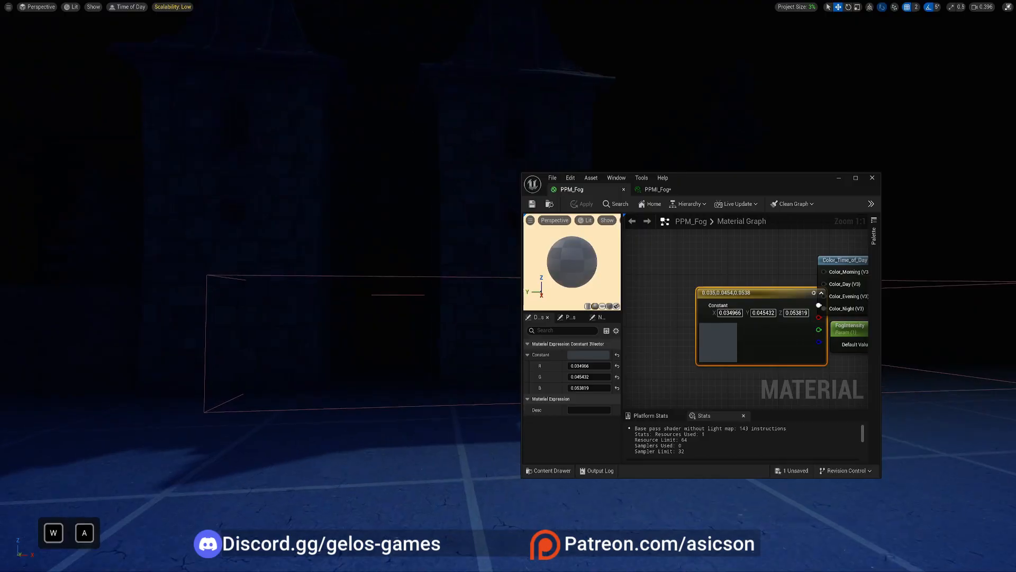
key("d")
key("s")
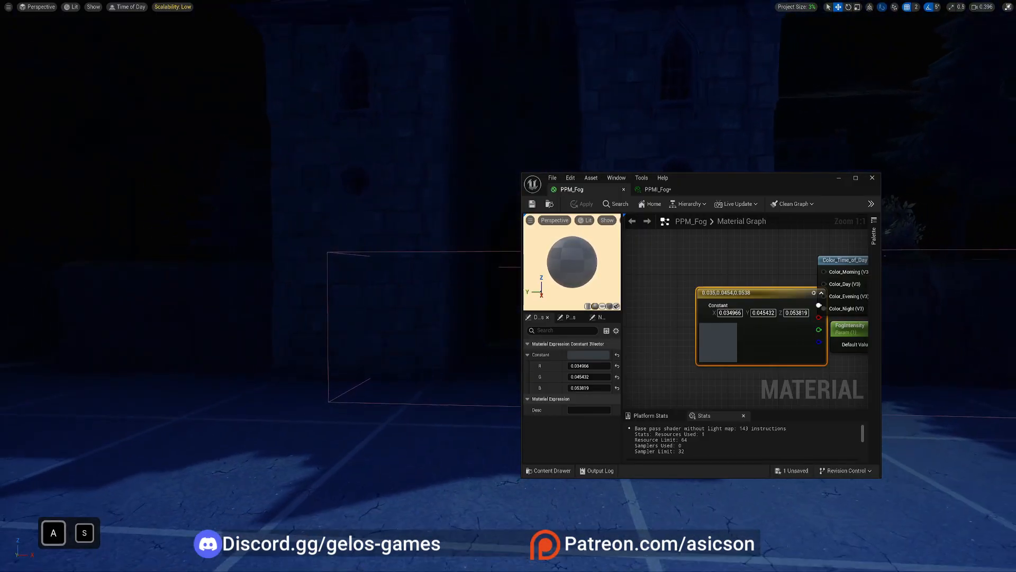
key("d")
key("a")
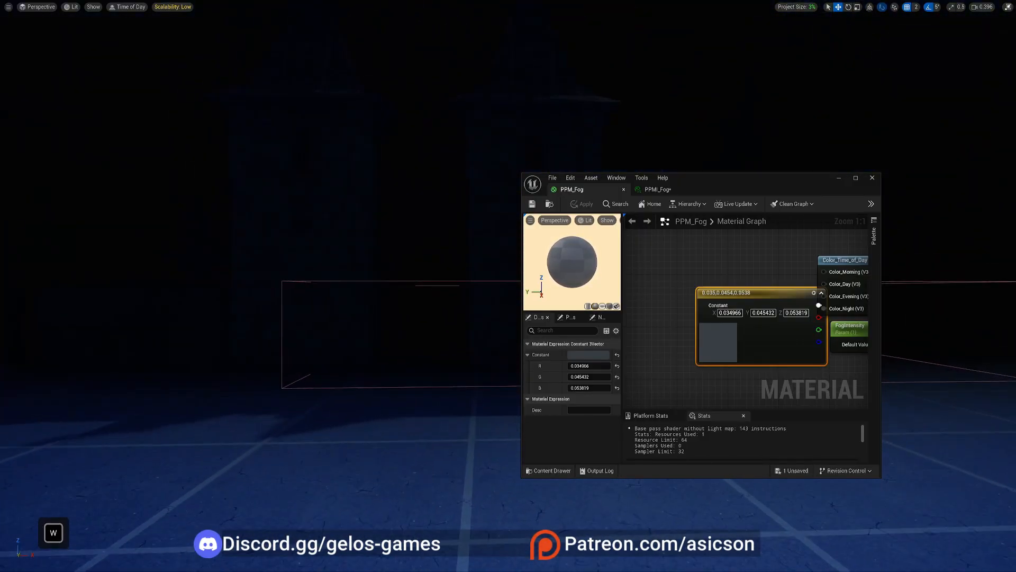
- Reposition the night color constant in the PPM_Fog graph so it sits clear of the Color_Time_of_Day node
right_click_drag(730, 265, 680, 270)
left_click_drag(740, 300, 698, 305)
right_click_drag(703, 310, 653, 286)
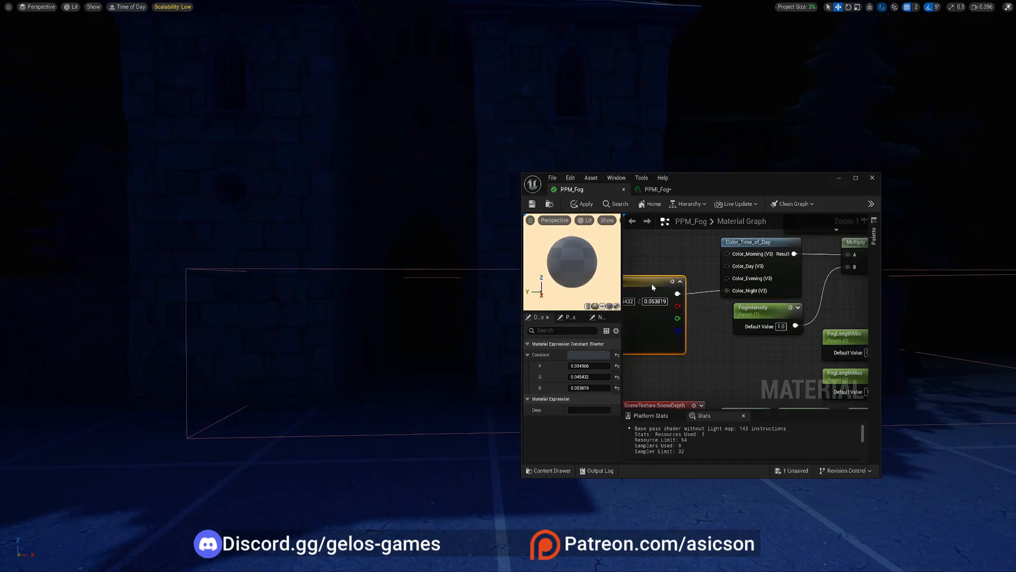
left_click_drag(653, 286, 652, 281)
right_click_drag(778, 297, 725, 290)
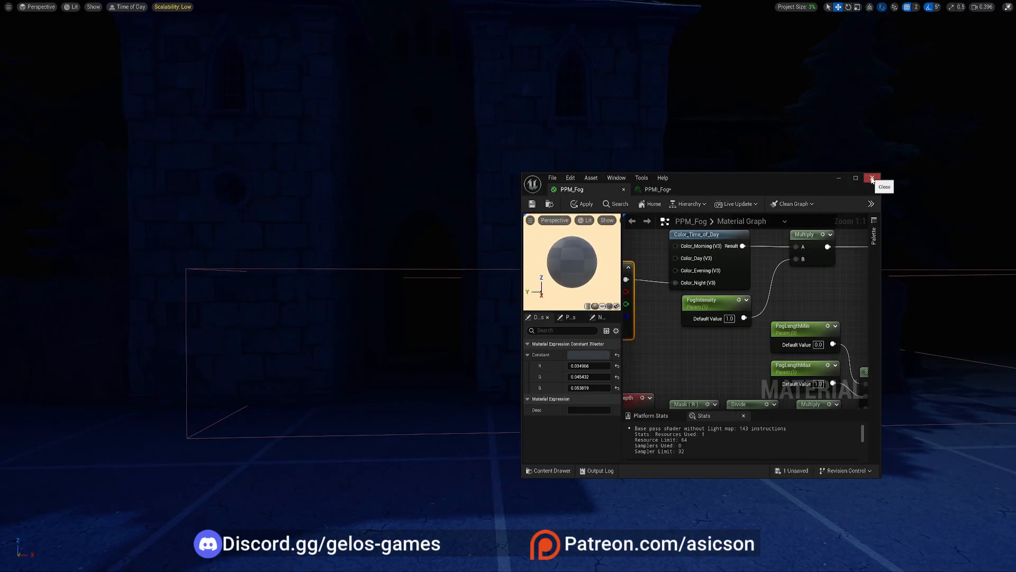
- Close the PPM_Fog material editor and apply the modified material to the original
key("s")
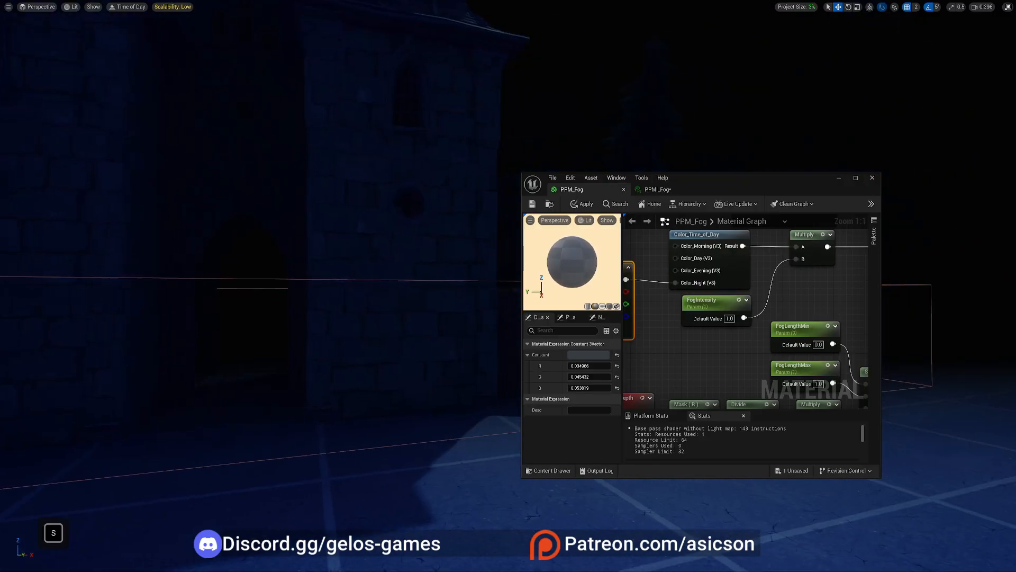
left_click(870, 181)
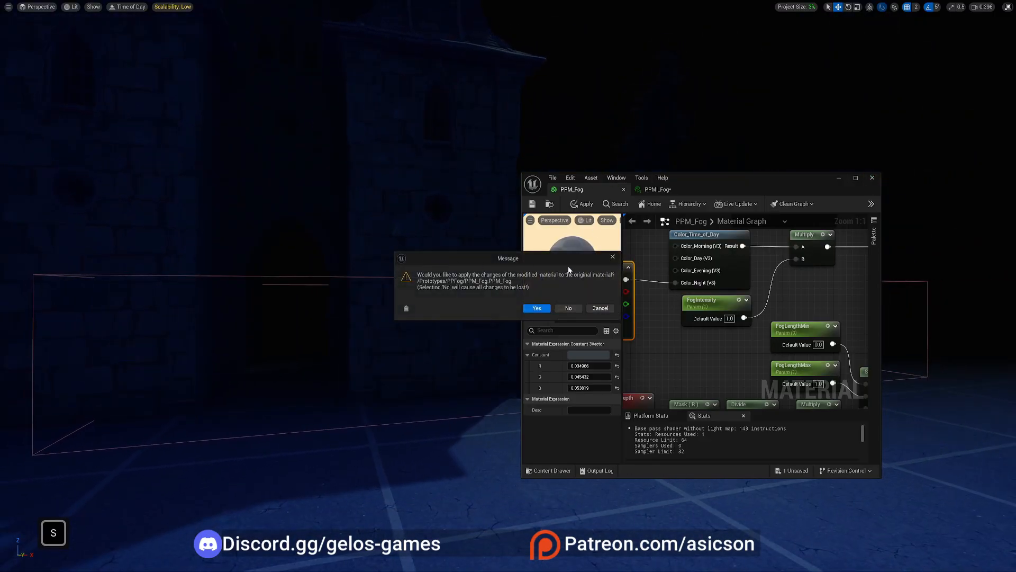
left_click(548, 309)
scroll(612, 265, "up", 5)
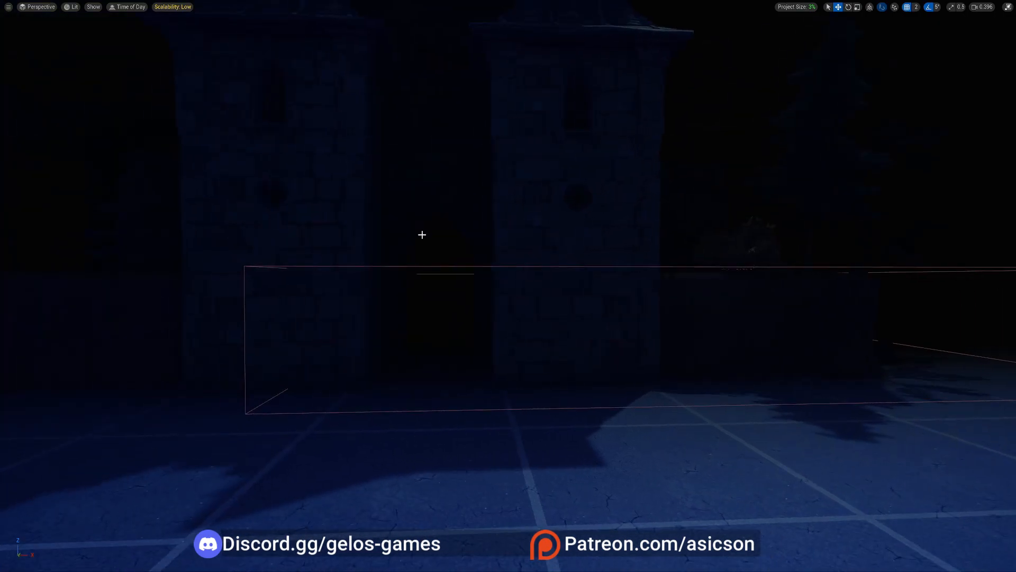
- Leave the full-screen viewport and set the engine scalability to High
key("F11")
left_click(179, 48)
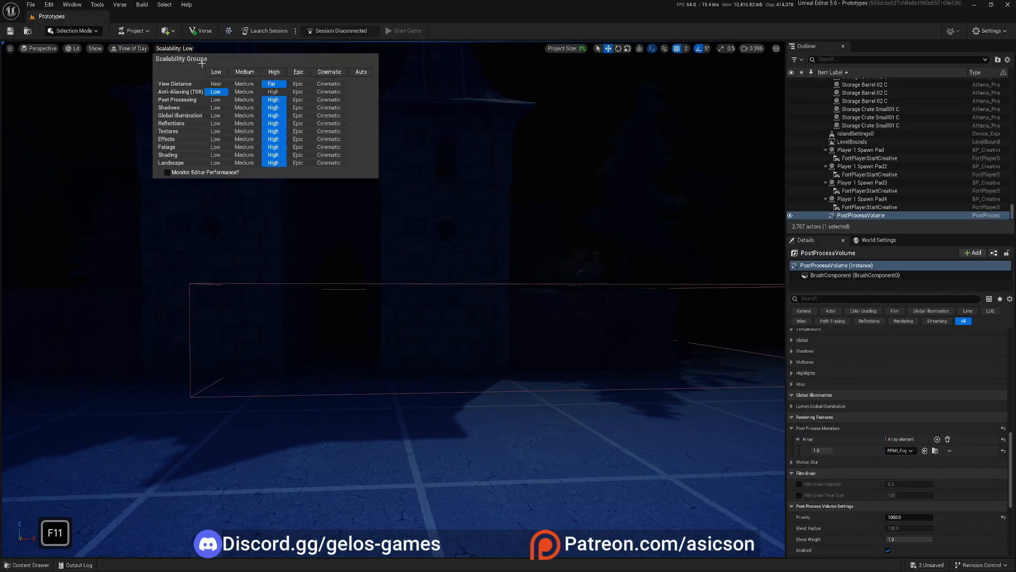
key("s")
mouse_move(445, 268)
right_mouse_down()
mouse_move(328, 268)
mouse_move(450, 259)
right_mouse_up()
key("w")
key("q")
key("g")
key("s")
- Change the viewport's time of day from night to a sunlit hour
left_click(139, 51)
mouse_move(155, 72)
left_mouse_down()
mouse_move(198, 72)
mouse_move(165, 72)
left_mouse_up()
key("s")
- Examine the sunlit fog from several viewpoints around the castle wall and the small stone tombs
right_click_drag(482, 284, 265, 296)
key("a")
key("d")
key("w")
key("e")
scroll(360, 286, "up", 1)
scroll(360, 286, "up", 1)
key("a")
key("w")
key("s")
key("d")
right_click_drag(201, 116, 265, 115)
key("w")
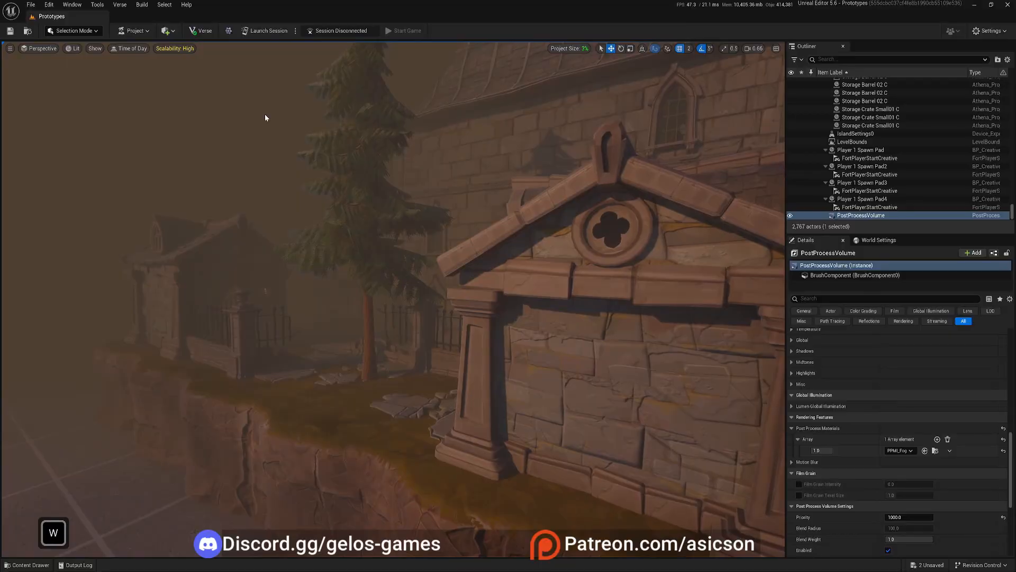
- Set the engine scalability to Medium and check the fog around the pine tree and tombs
left_click(172, 48)
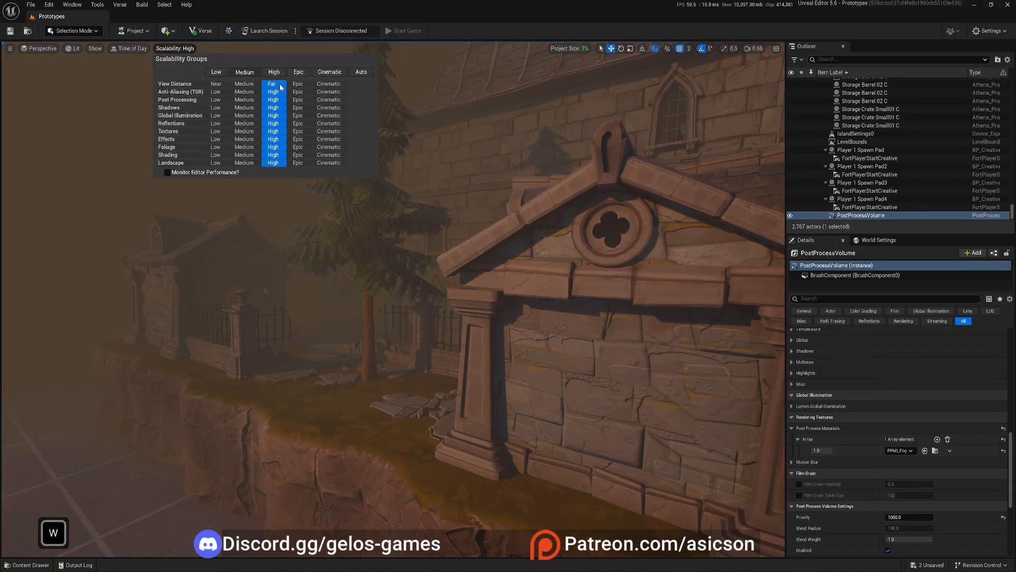
left_click(245, 72)
key("a")
right_click_drag(275, 223, 297, 222)
key("w")
key("s")
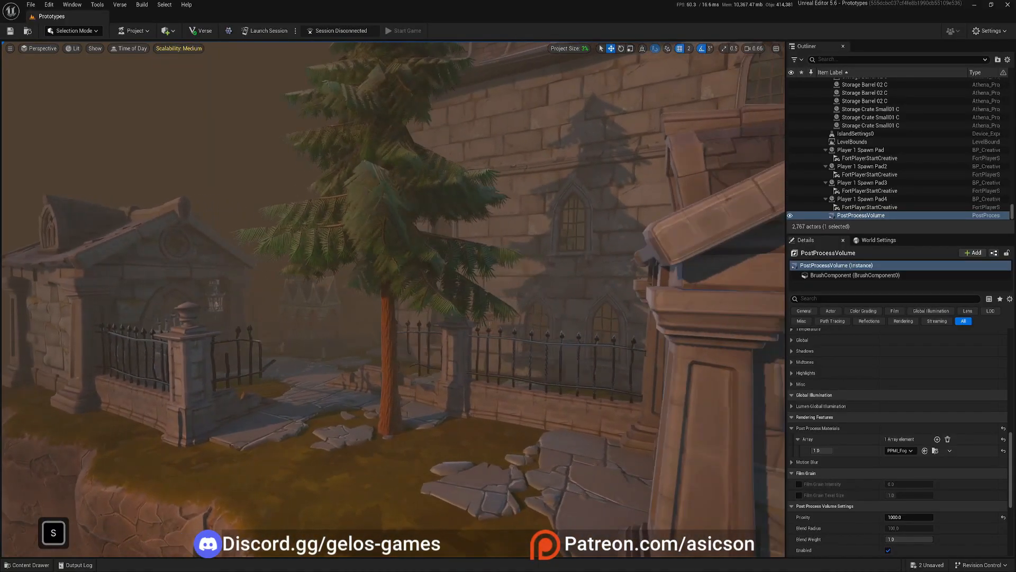
right_click_drag(279, 70, 279, 70)
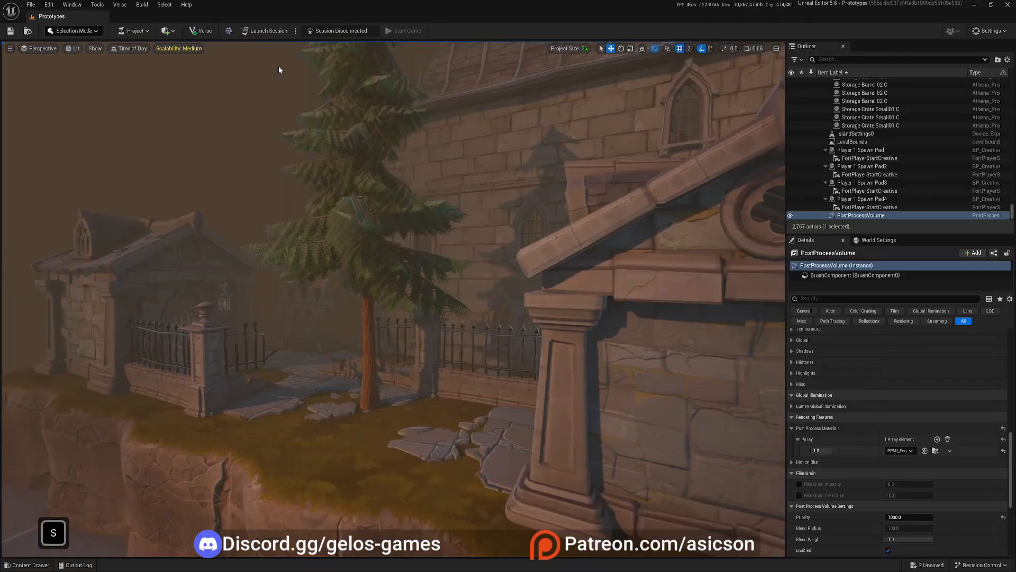
- Turn on the platform preview rendering and set the engine scalability to High
left_click(228, 31)
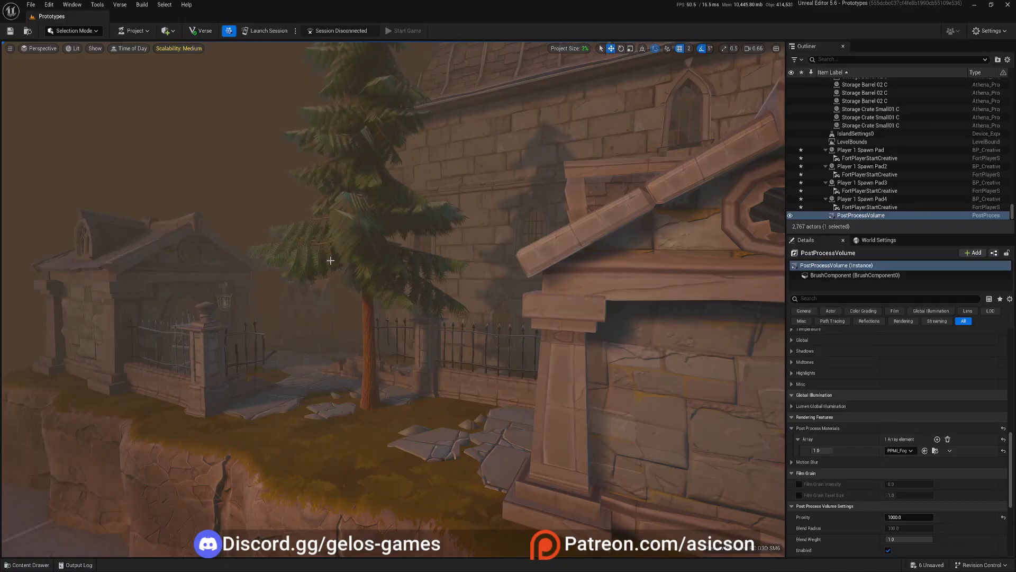
left_click(193, 50)
left_click(274, 72)
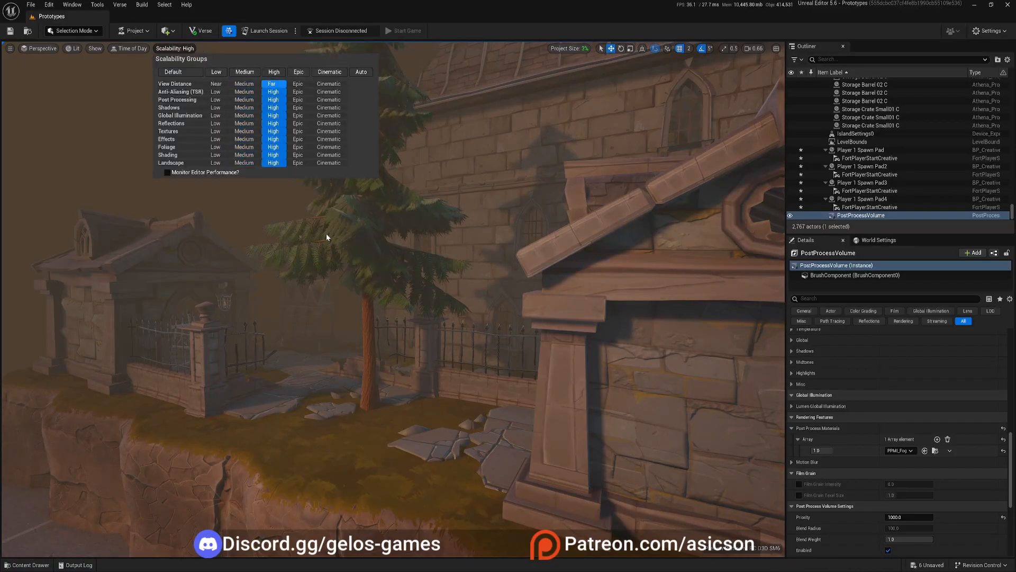
right_click_drag(345, 230, 316, 224)
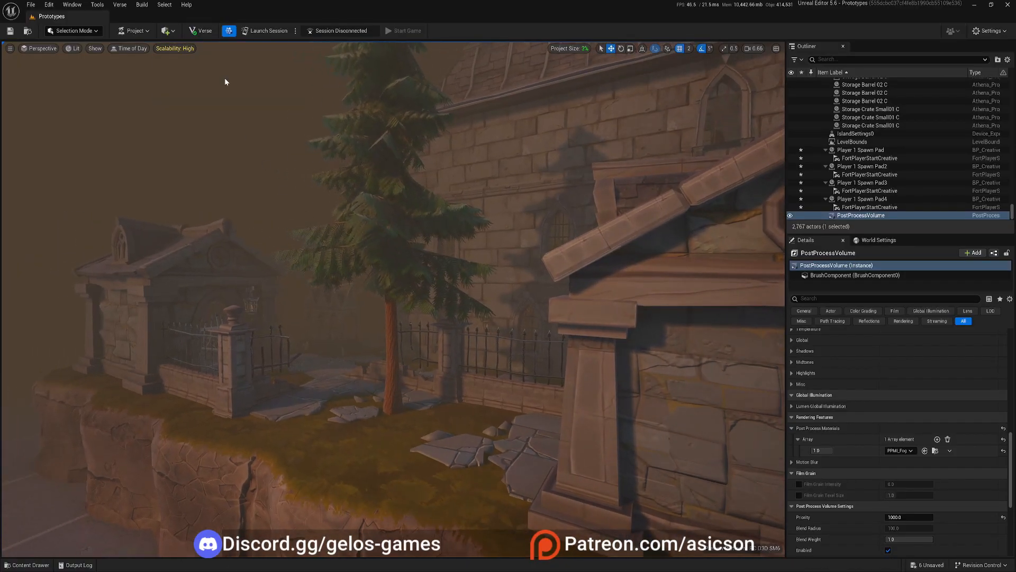
left_click(230, 33)
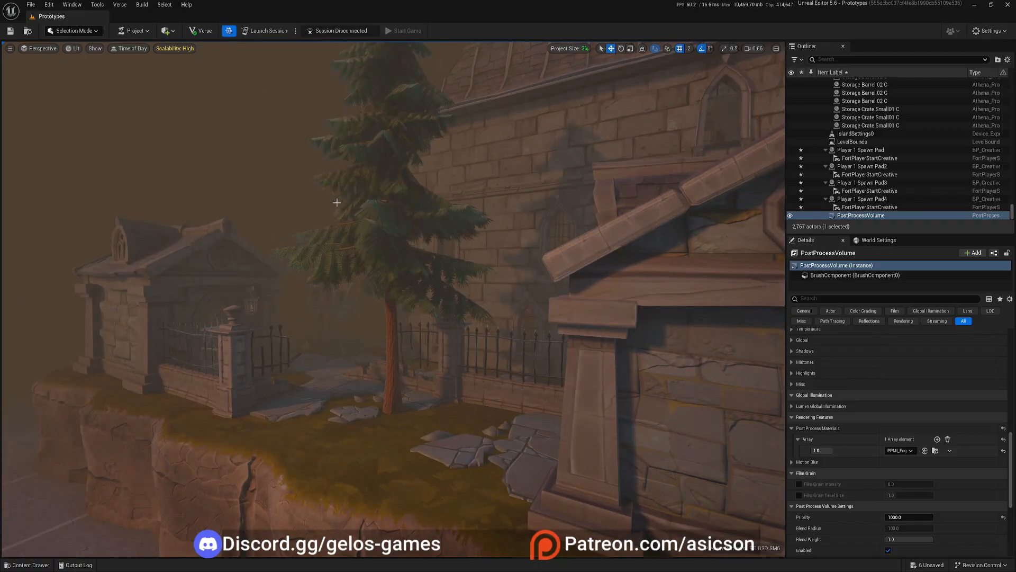
- Examine the previewed fog around the tombs, the open ground, the pine tree and the castle roof
key("s")
right_click_drag(335, 204, 335, 206)
key("a")
key("w")
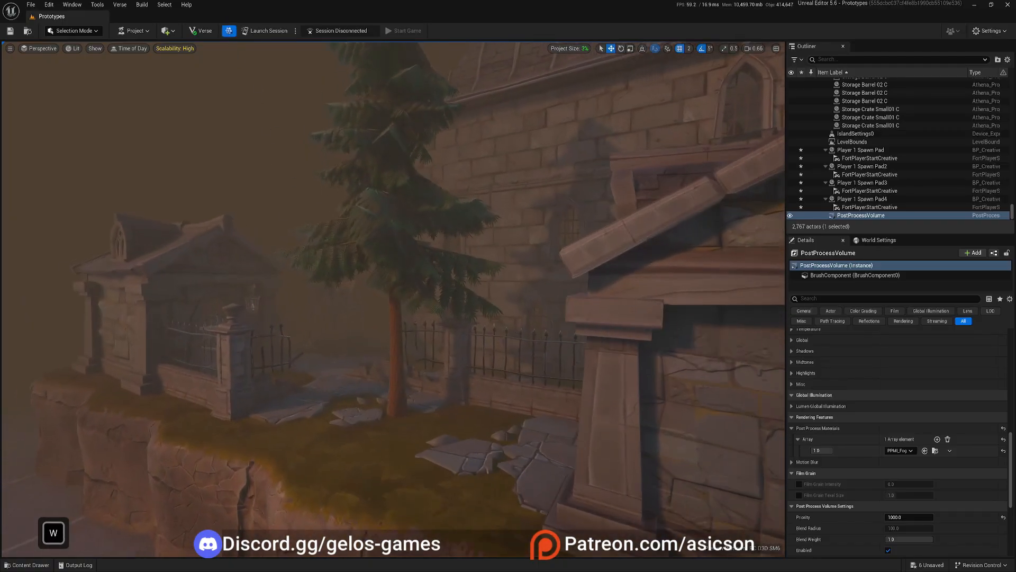
key("s")
key("d")
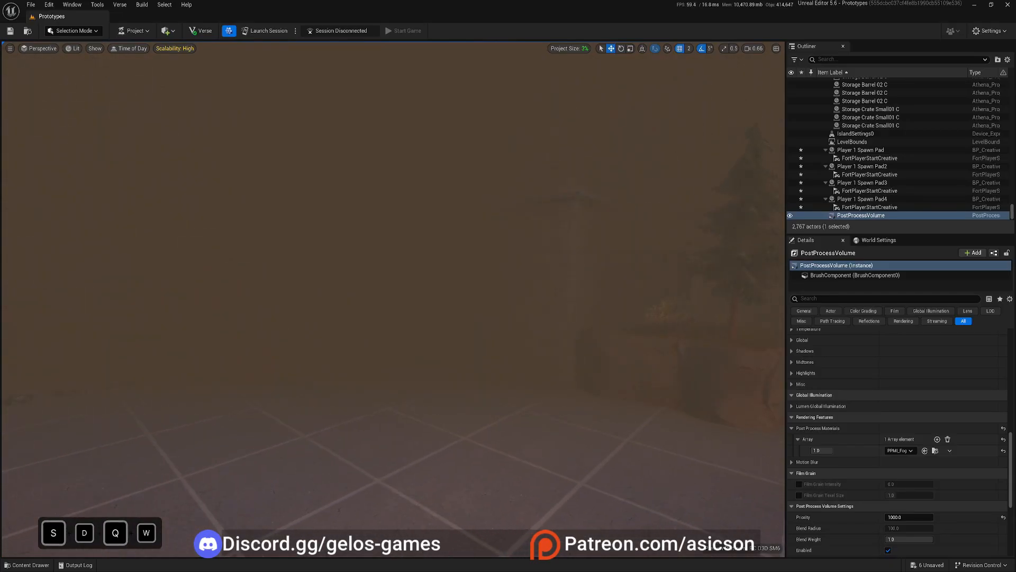
key("w")
key("s")
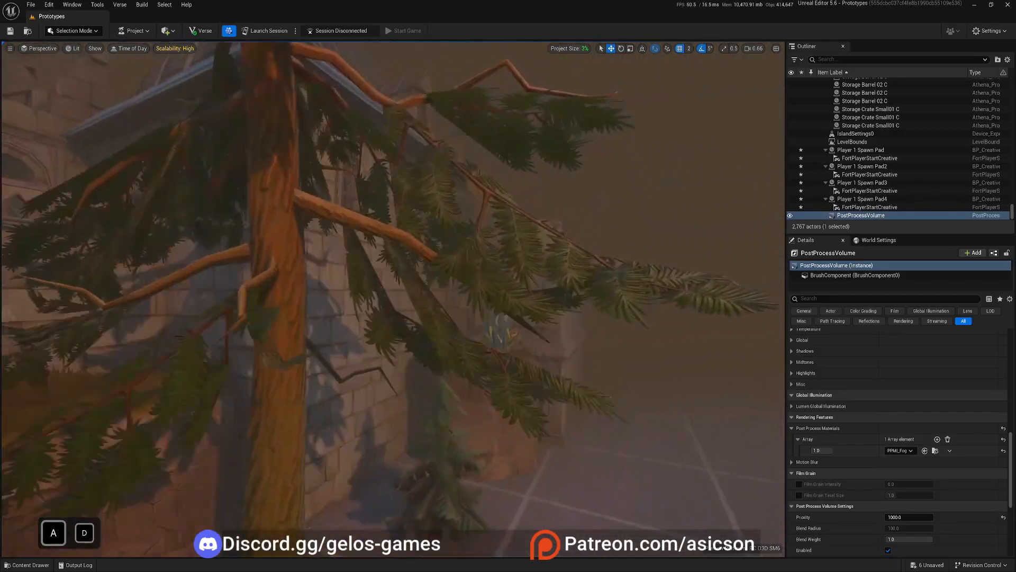
key("d")
key("e")
key("w")
scroll(394, 300, "down", 1)
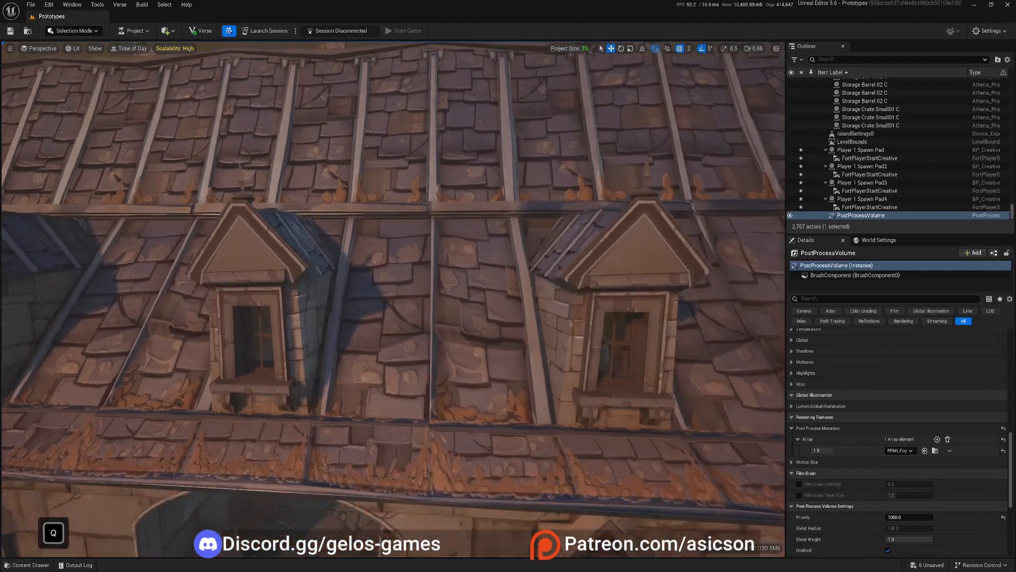
- Examine the previewed fog from the covered walkway, the castle interior, the tower, the statue courtyard and the cliffs
key("q")
key("w")
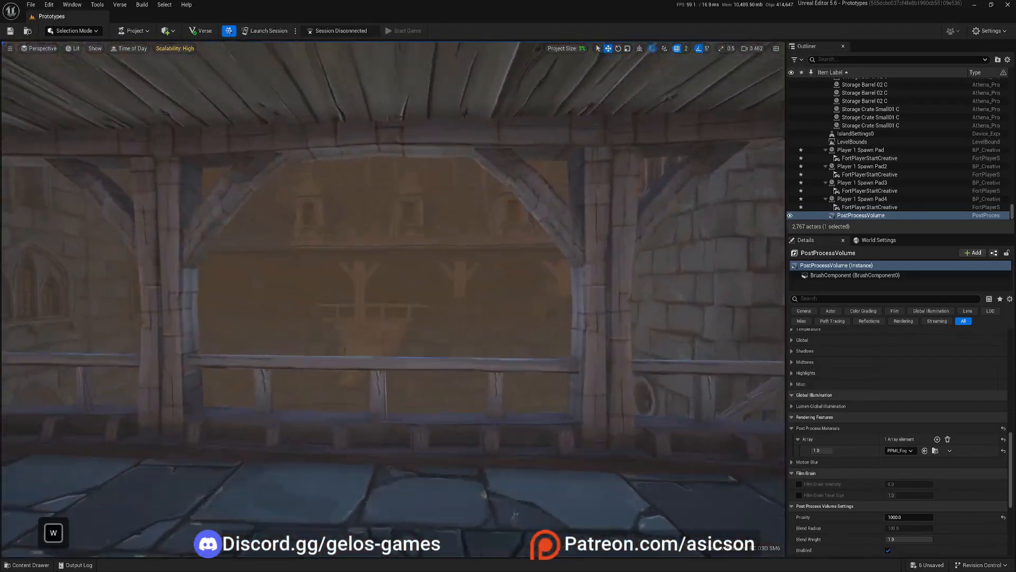
key("s")
key("e")
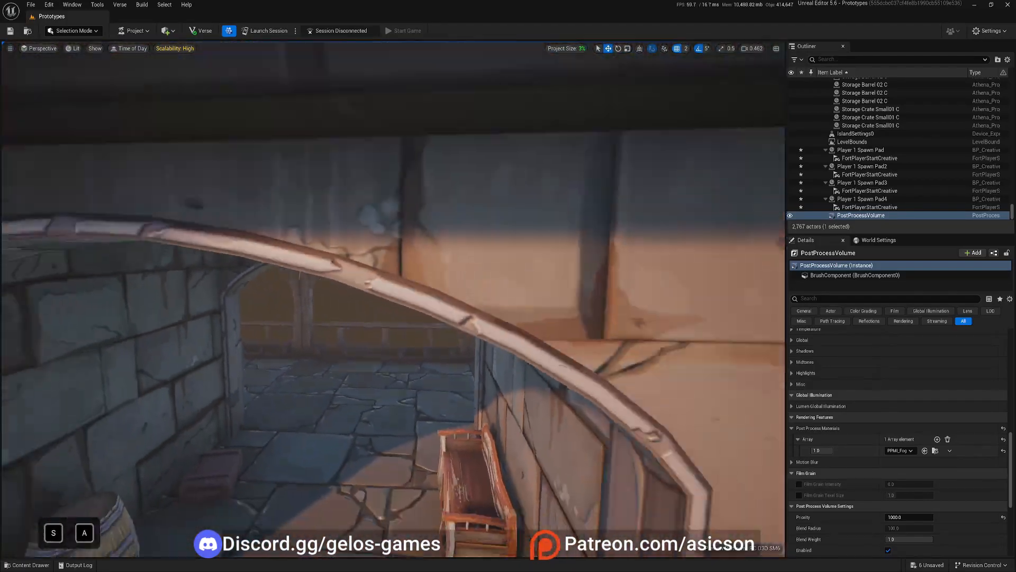
key("w")
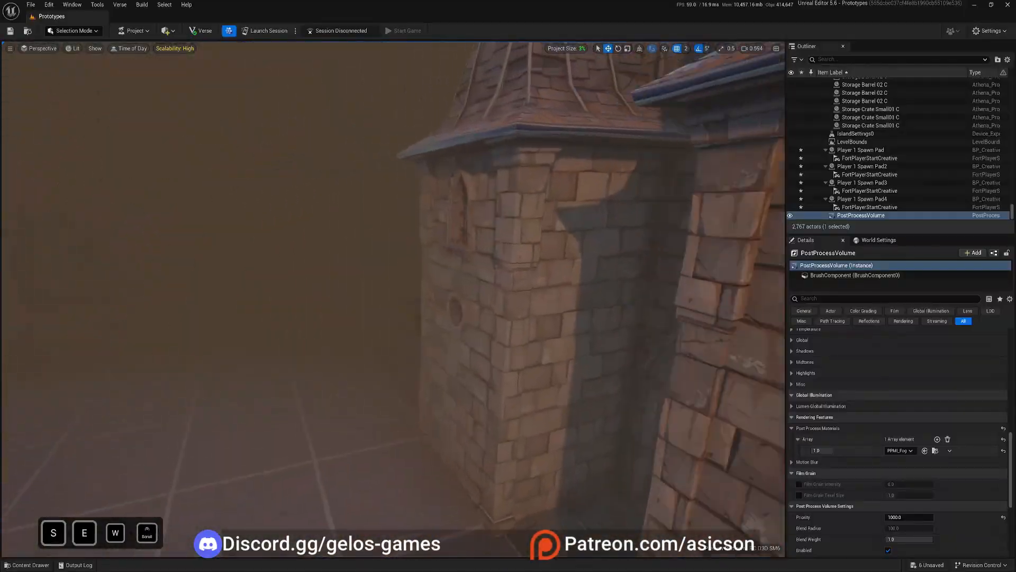
scroll(393, 300, "up", 1)
key("a")
key("w")
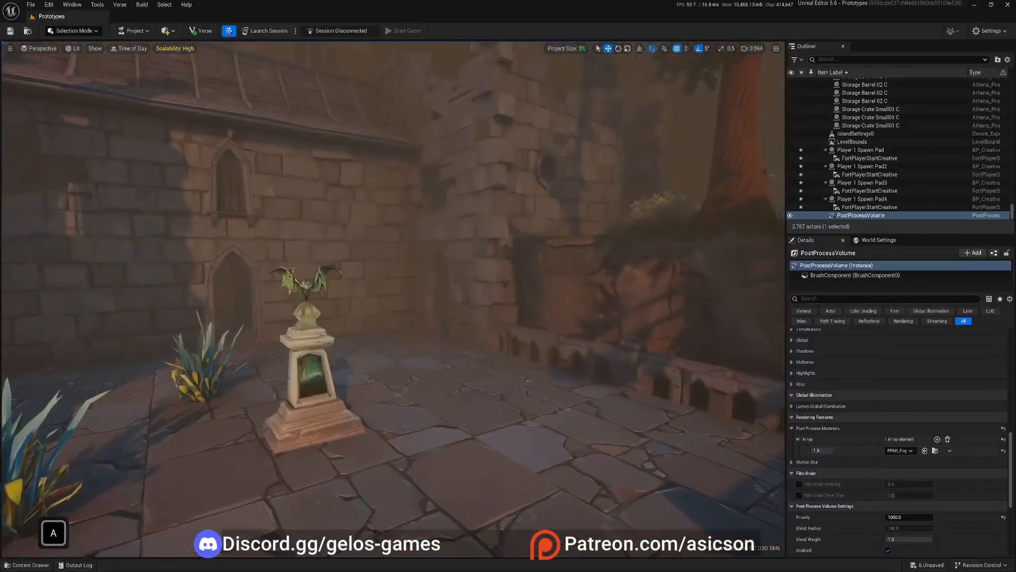
key("s")
key("e")
key("a")
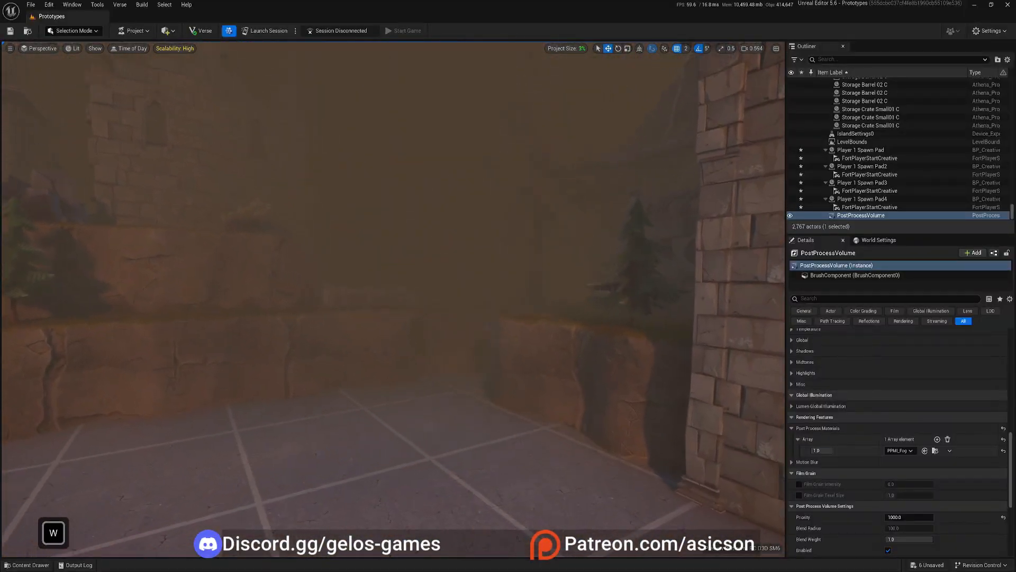
key("e")
key("e")
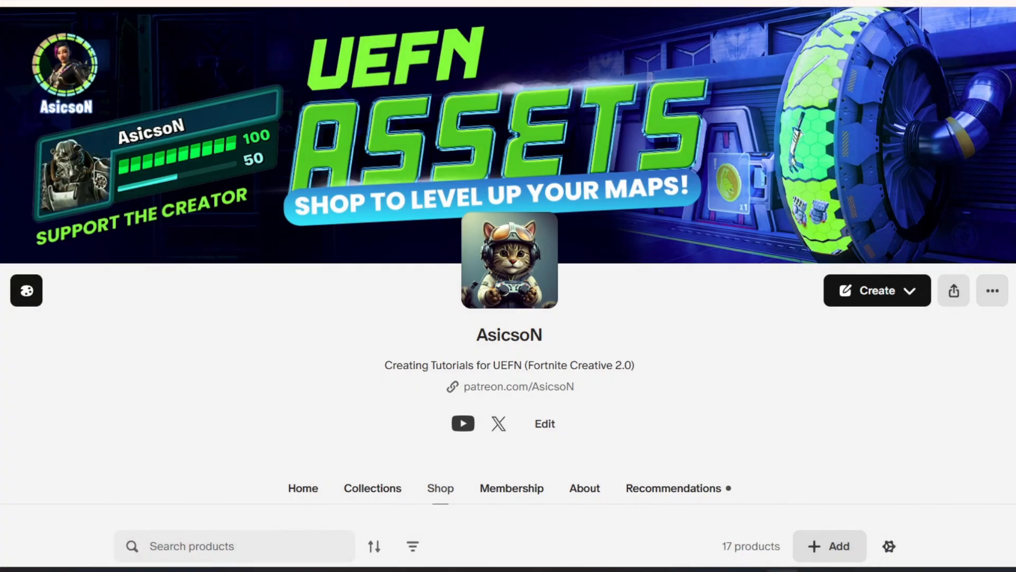
- Switch to the creator's Patreon shop and browse the UEFN asset listings, including Post-Processing Fog
scroll(508, 286, "down", 5)
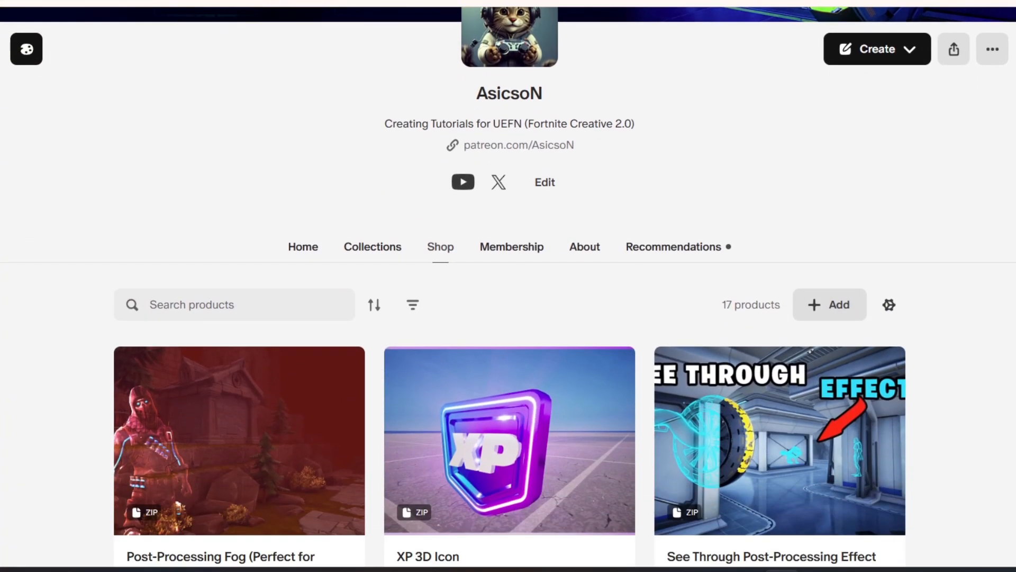
scroll(508, 286, "down", 8)
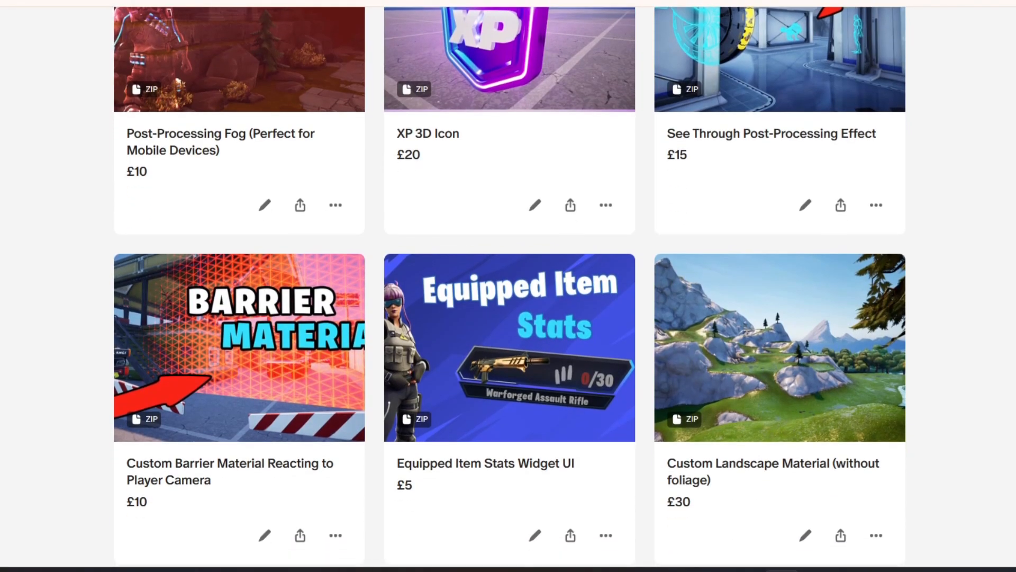
scroll(508, 286, "down", 4)
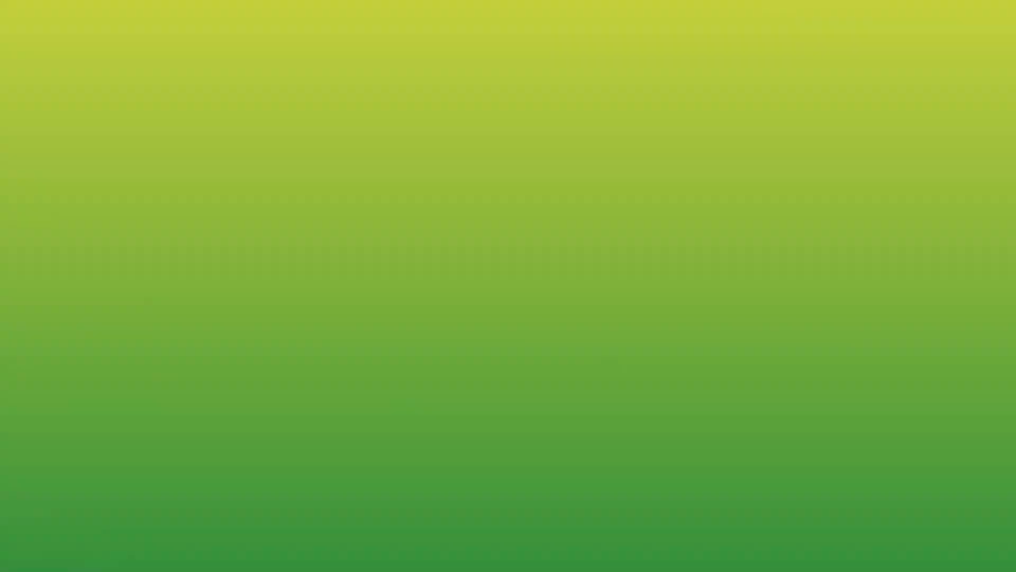